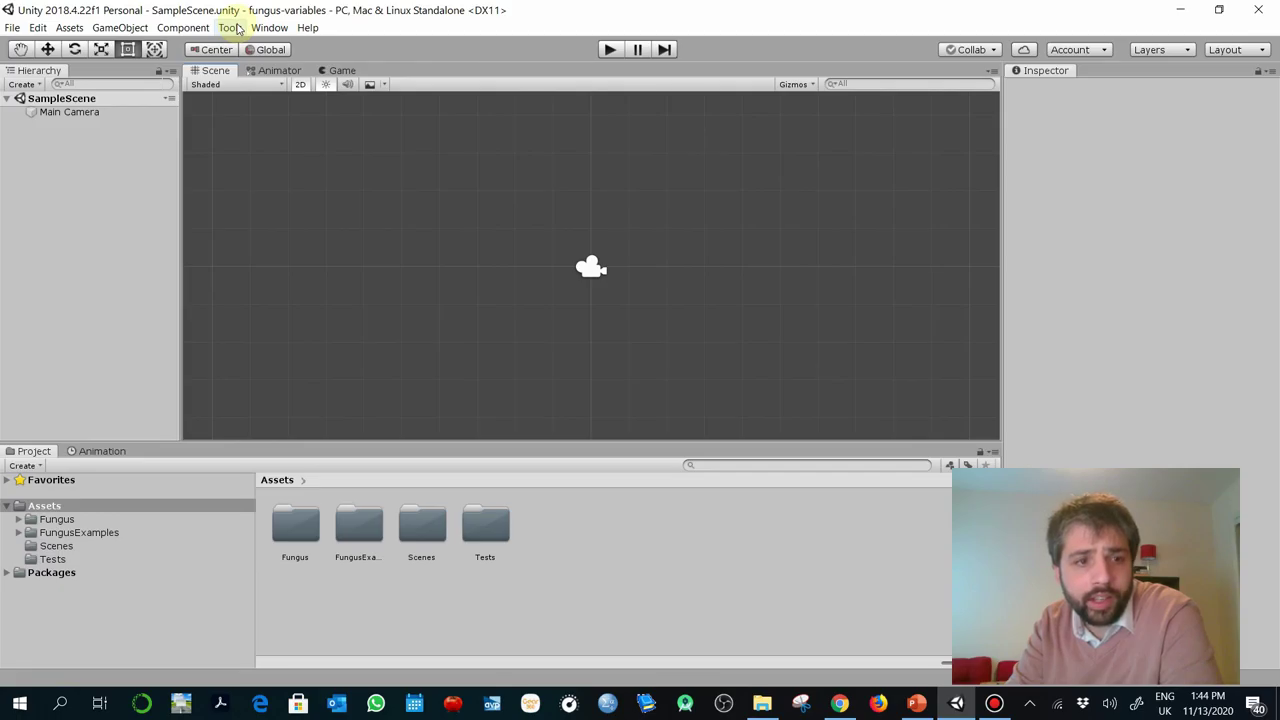
# Add a Fungus Flowchart and EventSystem to the scene from Tools > Fungus > Create > Flowchart.
pyautogui.click(238, 28)
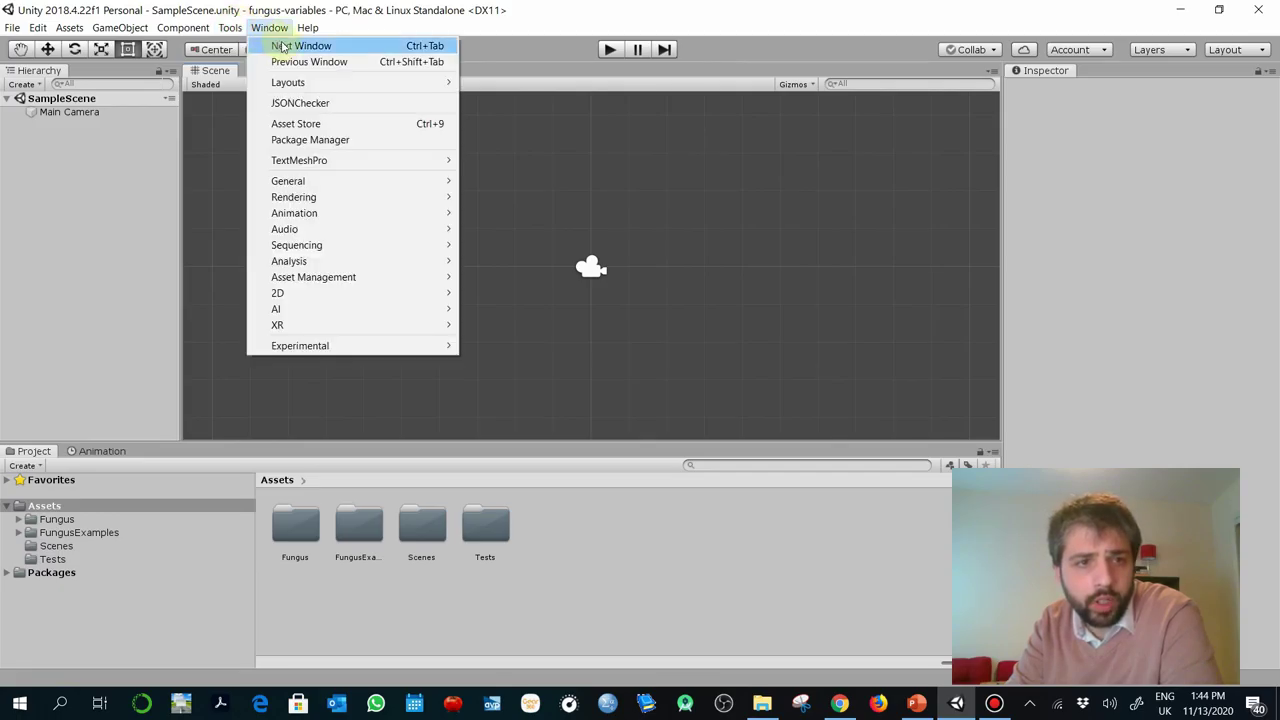
pyautogui.moveTo(237, 46)
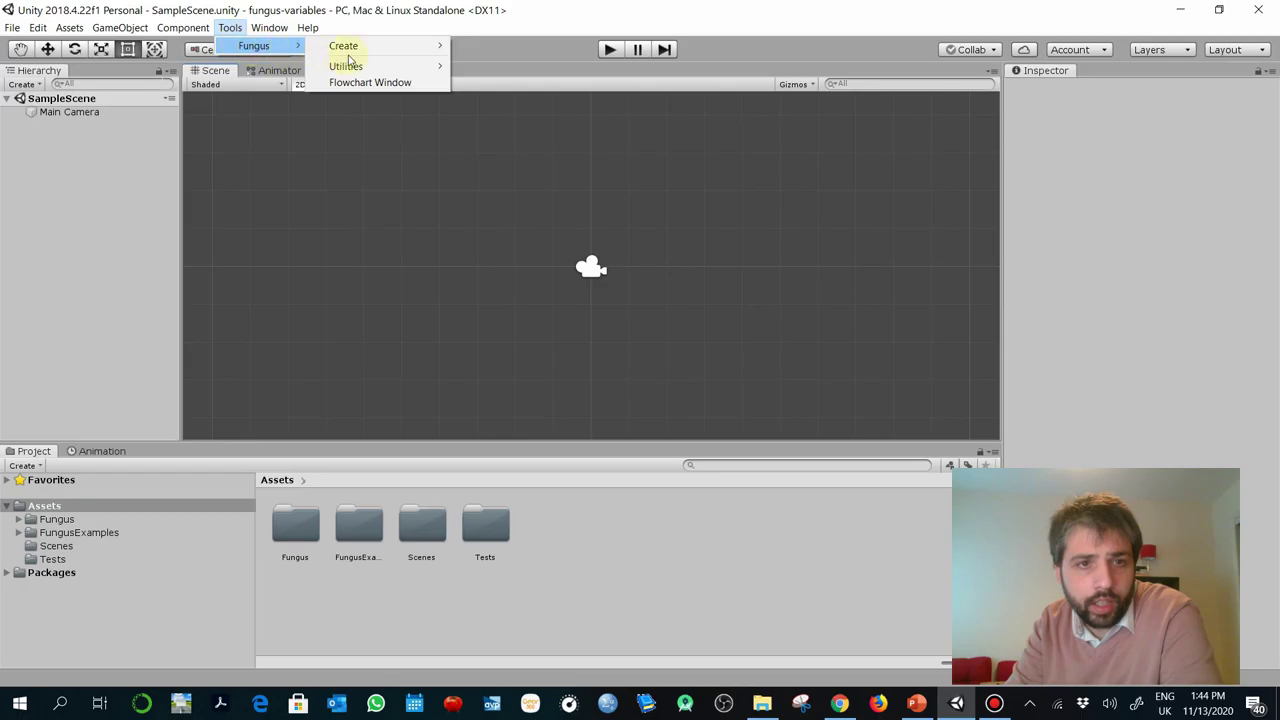
pyautogui.moveTo(371, 48)
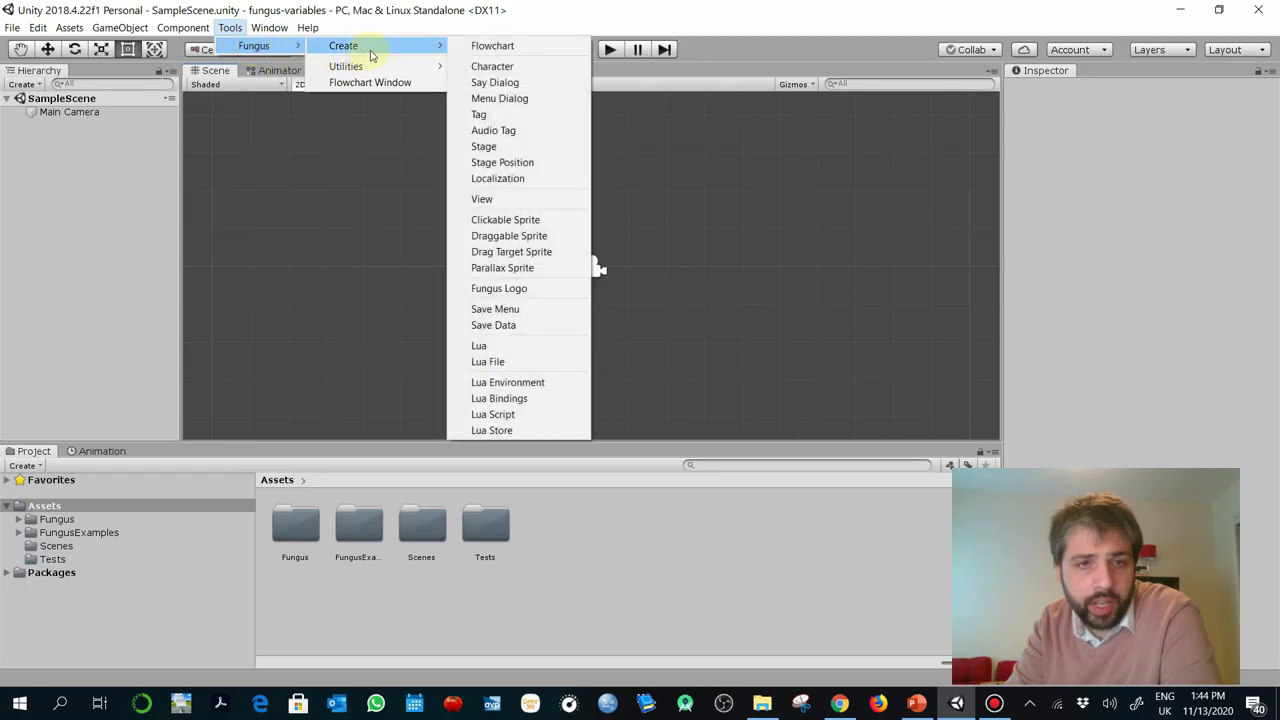
pyautogui.click(489, 48)
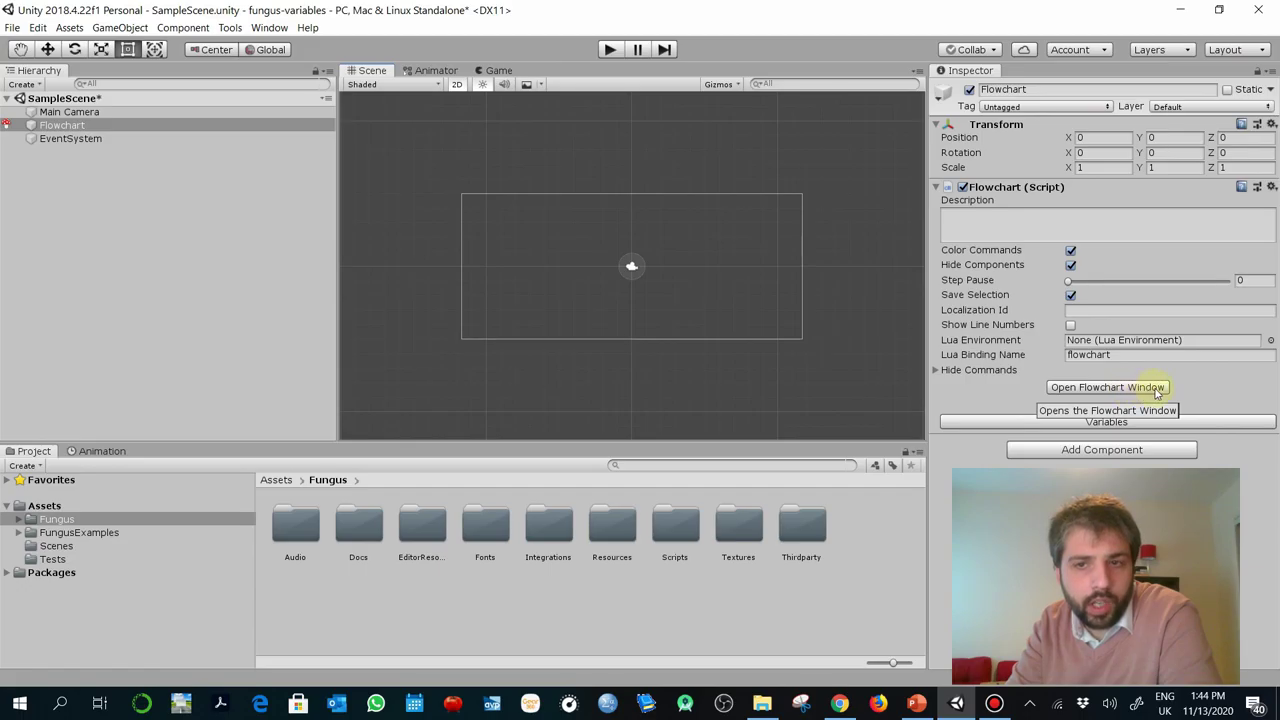
# Dock the Flowchart window in the bottom pane and expand the flowchart's empty Variables list.
pyautogui.click(1157, 389)
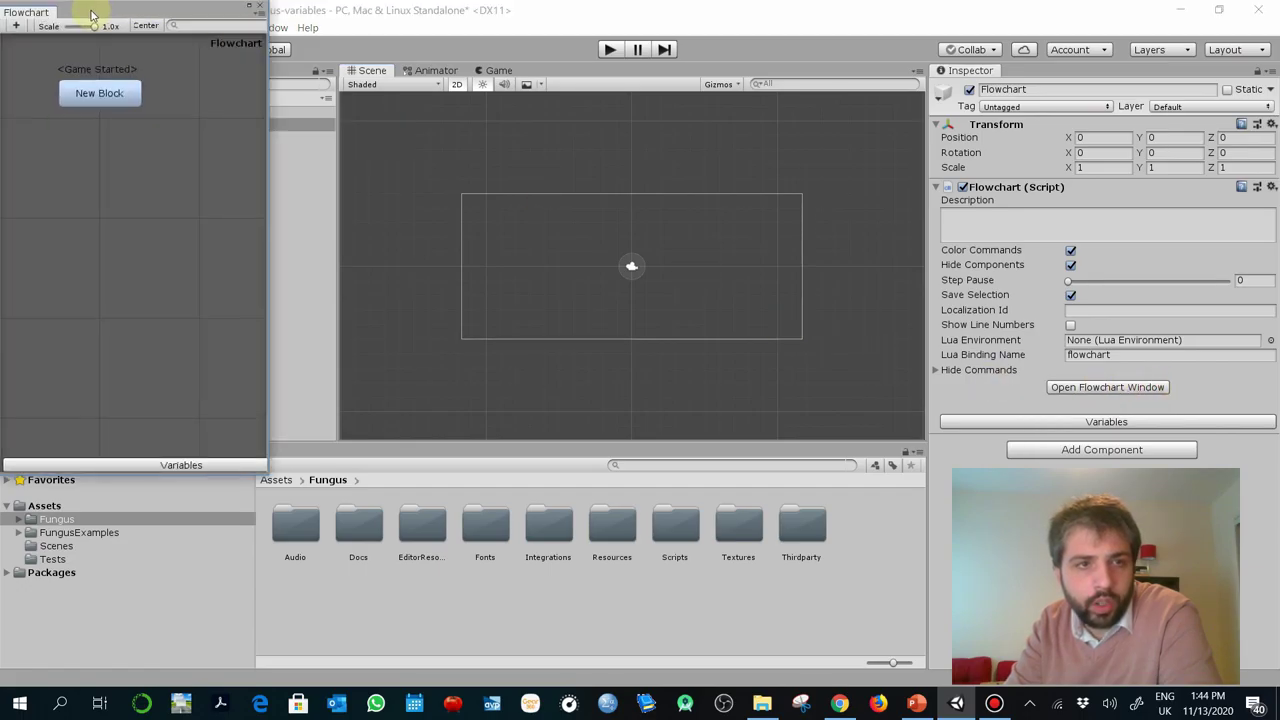
pyautogui.moveTo(88, 16); pyautogui.dragTo(368, 78)
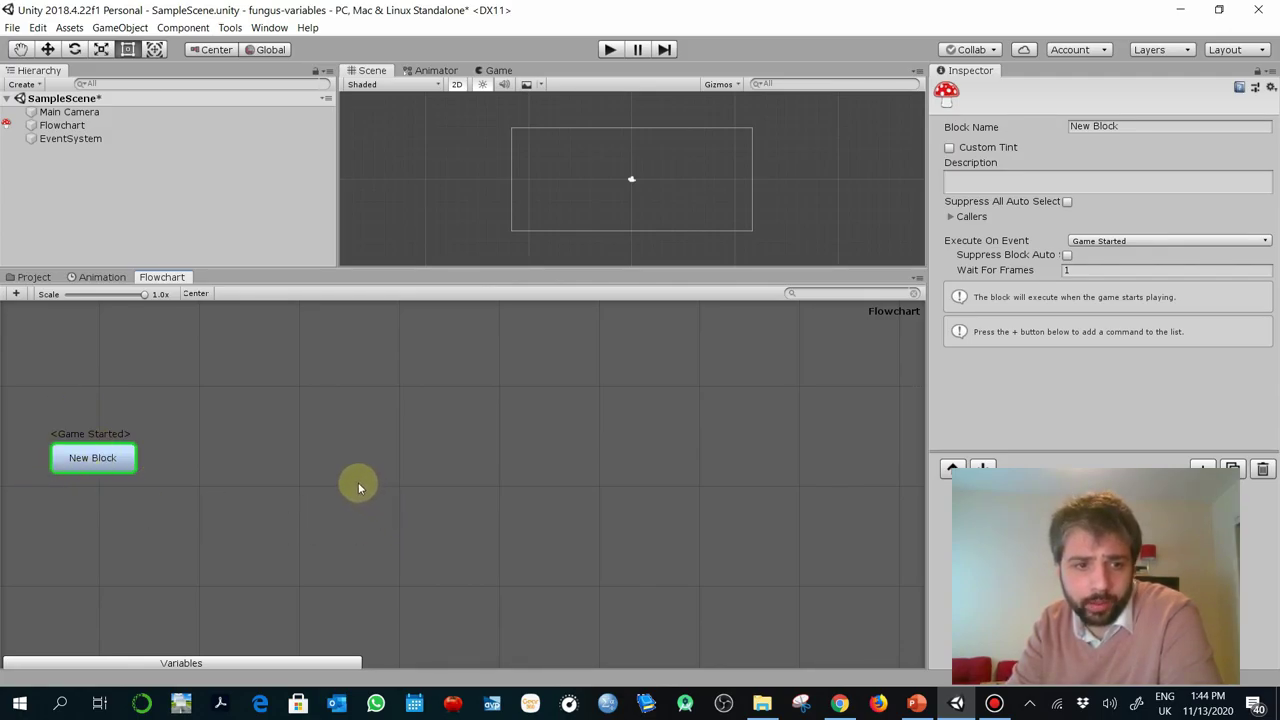
pyautogui.click(357, 482)
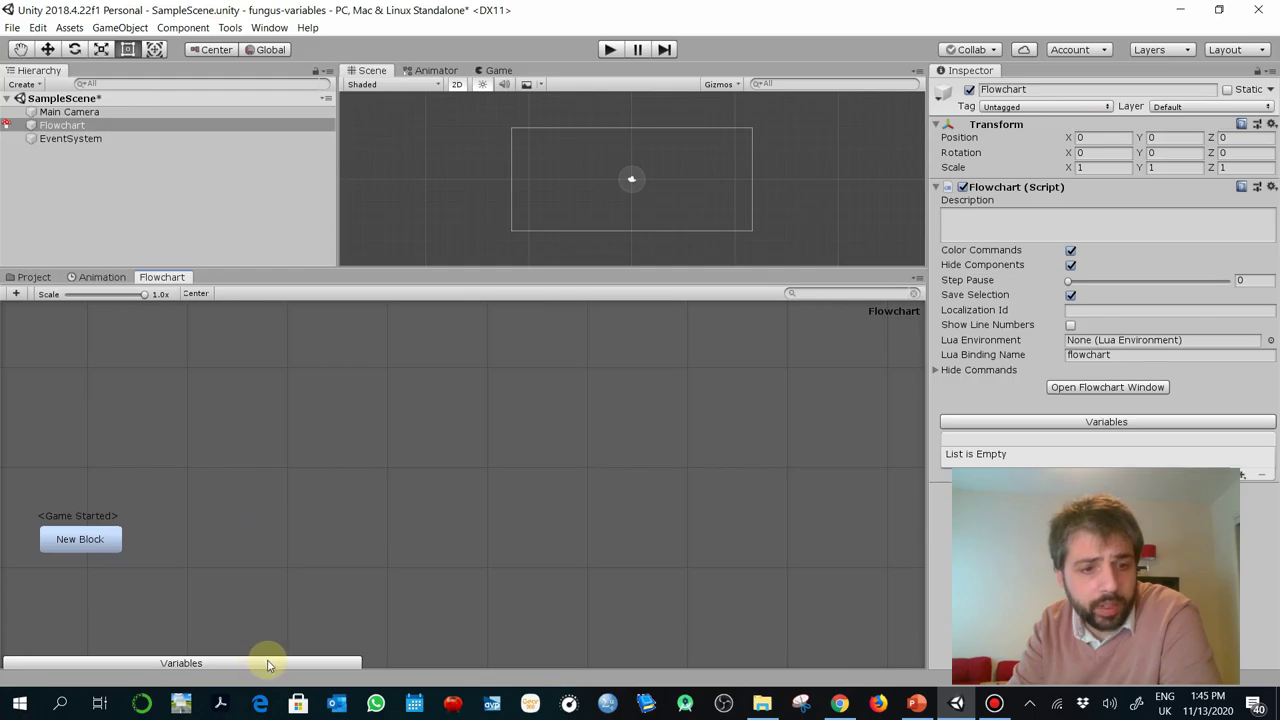
pyautogui.click(266, 662)
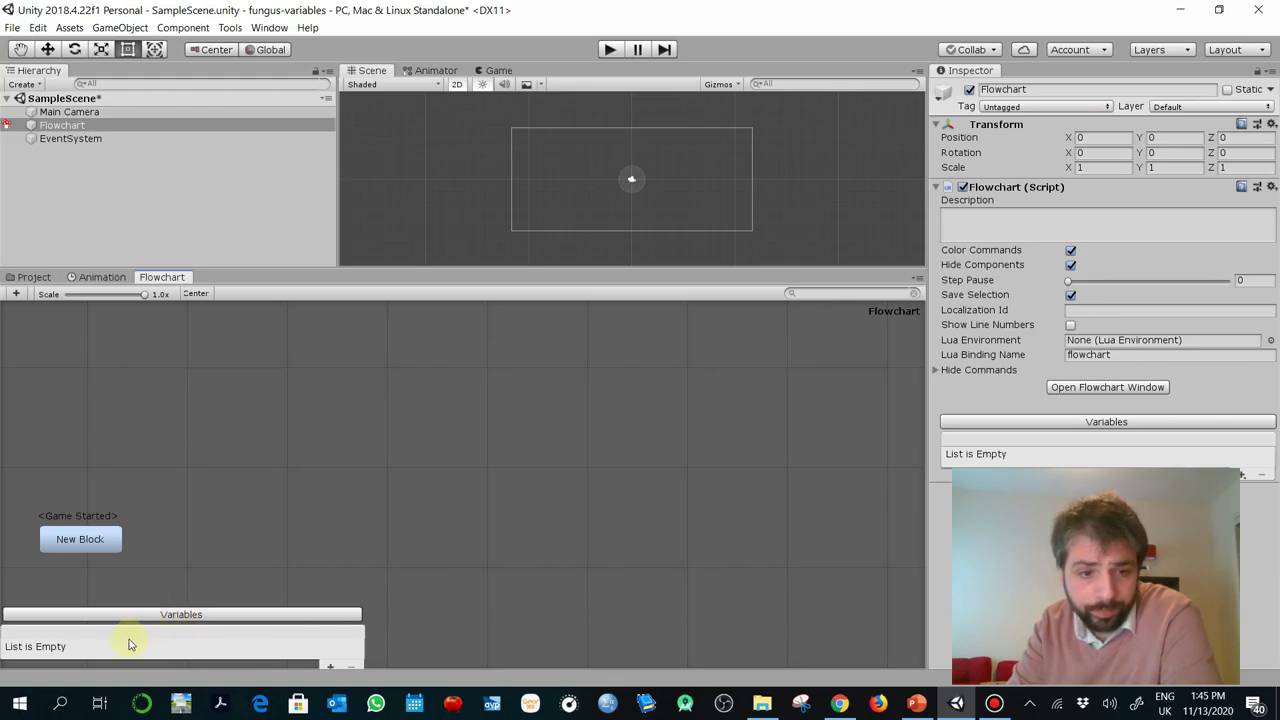
# Add a private Boolean variable named Var and widen the Inspector.
pyautogui.click(331, 667)
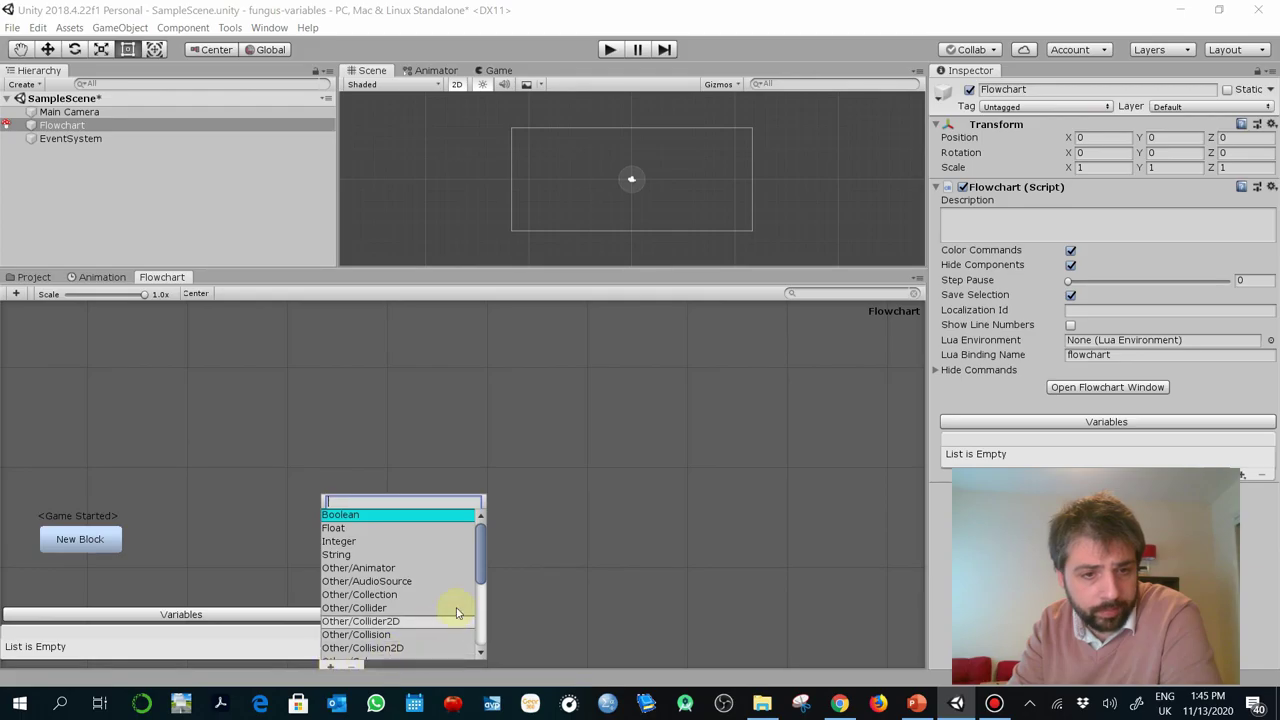
pyautogui.scroll(-5, 455, 532)
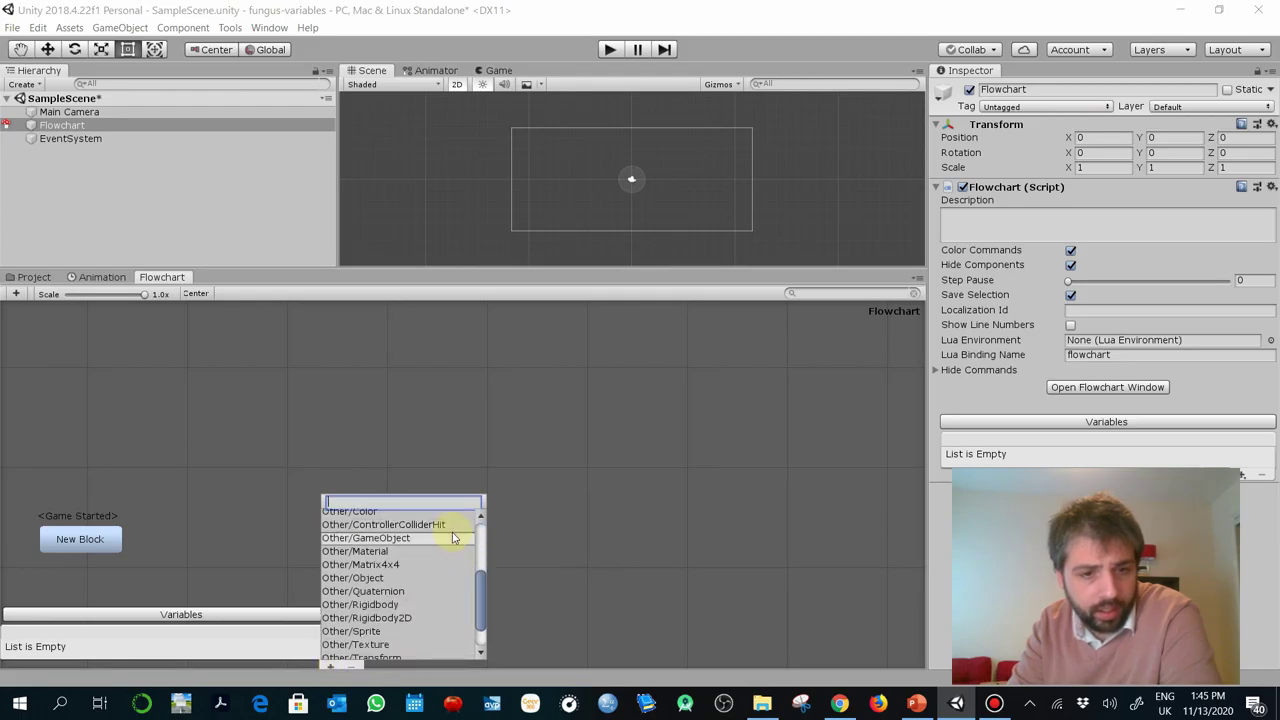
pyautogui.scroll(5, 428, 593)
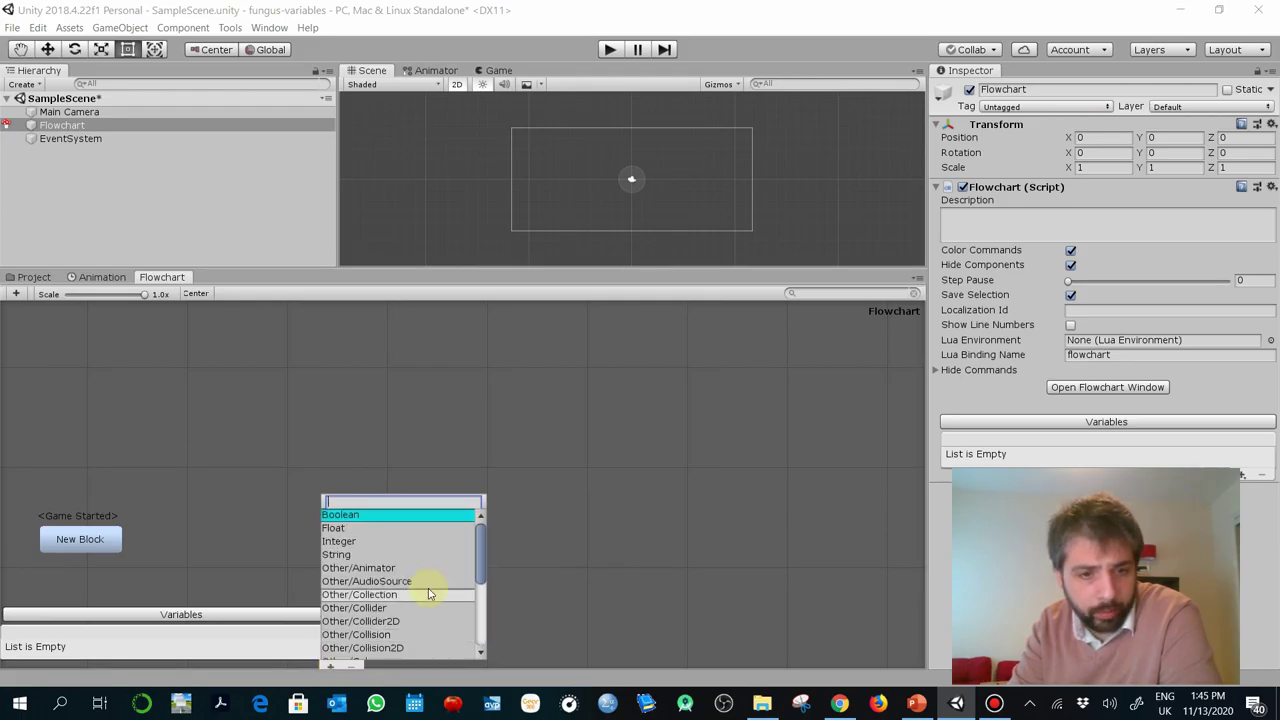
pyautogui.click(410, 522)
pyautogui.moveTo(928, 400); pyautogui.dragTo(374, 380)
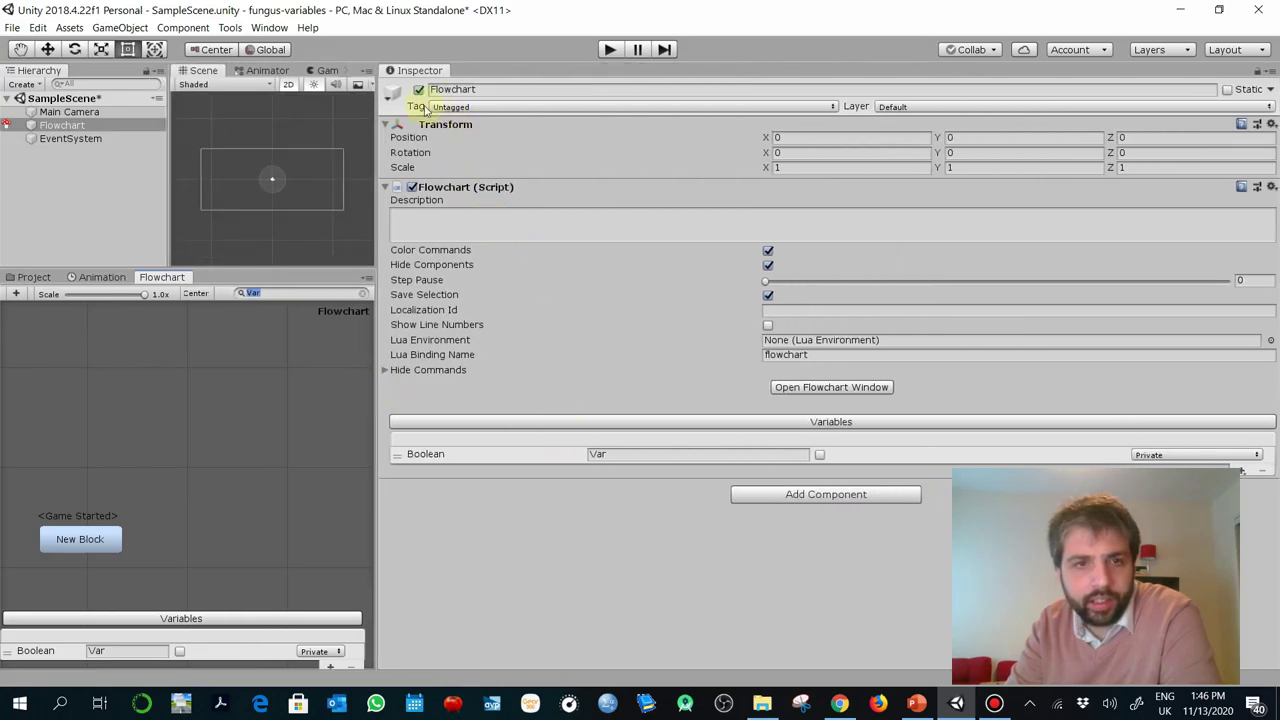
# Collapse the Transform section and keep the Var variable's scope set to Private.
pyautogui.click(383, 124)
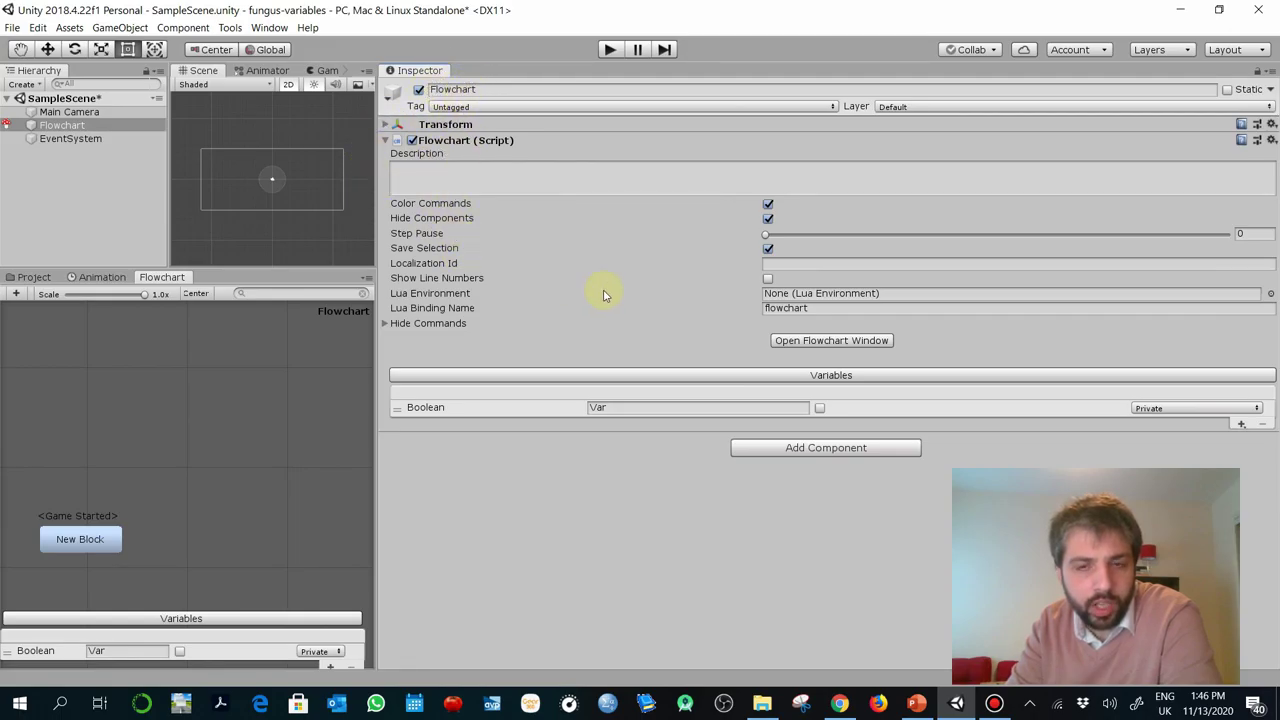
pyautogui.click(1190, 416)
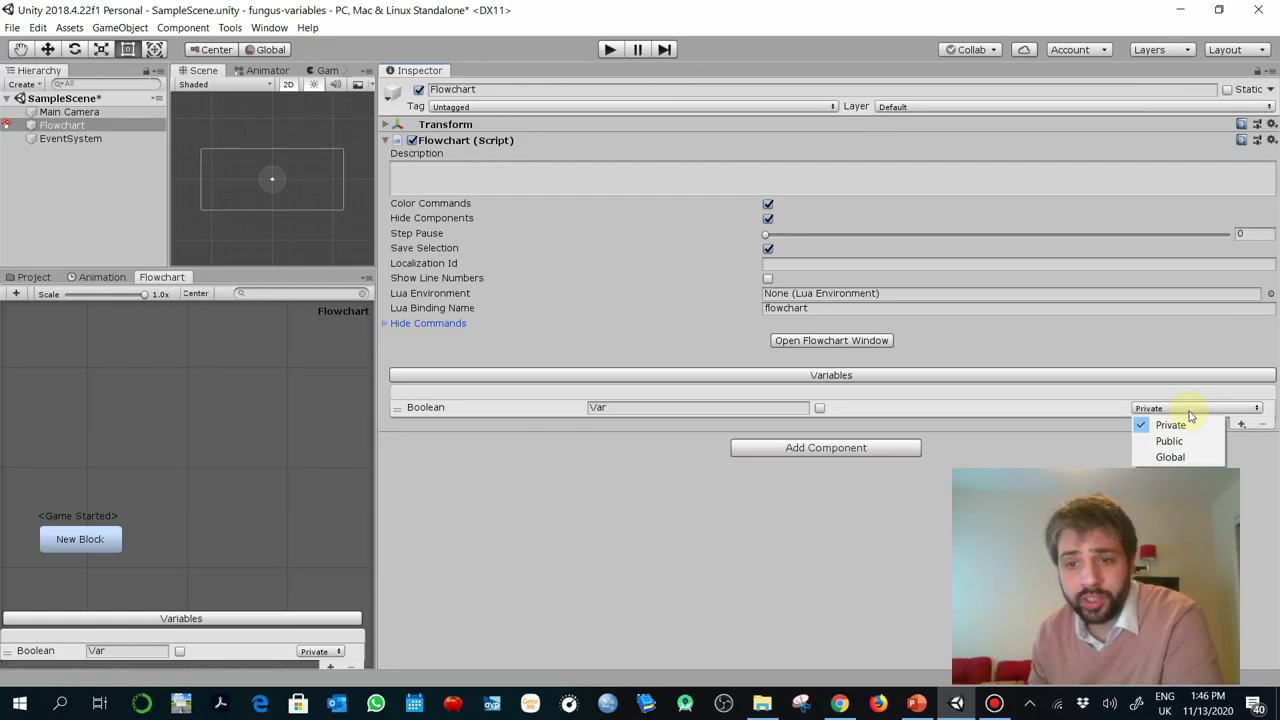
pyautogui.click(724, 428)
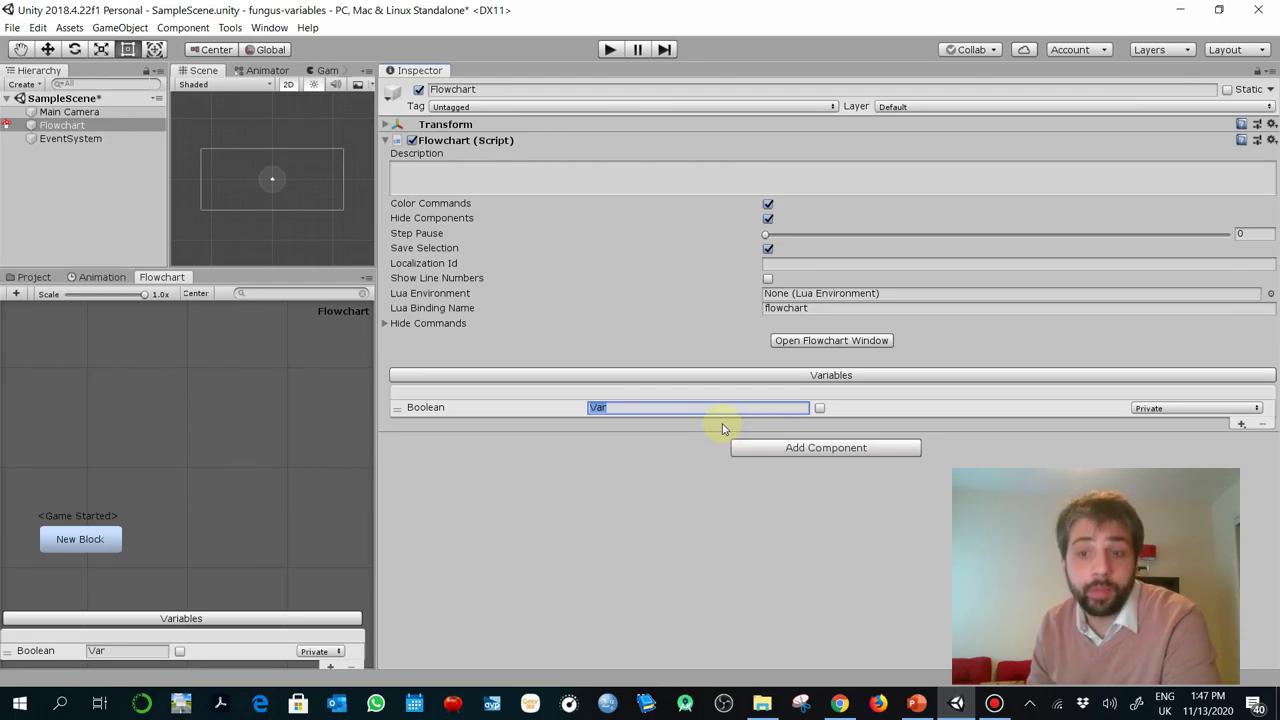
# Rename the Boolean variable from Var to Var_Boolean_cake.
pyautogui.press('BackSpace')
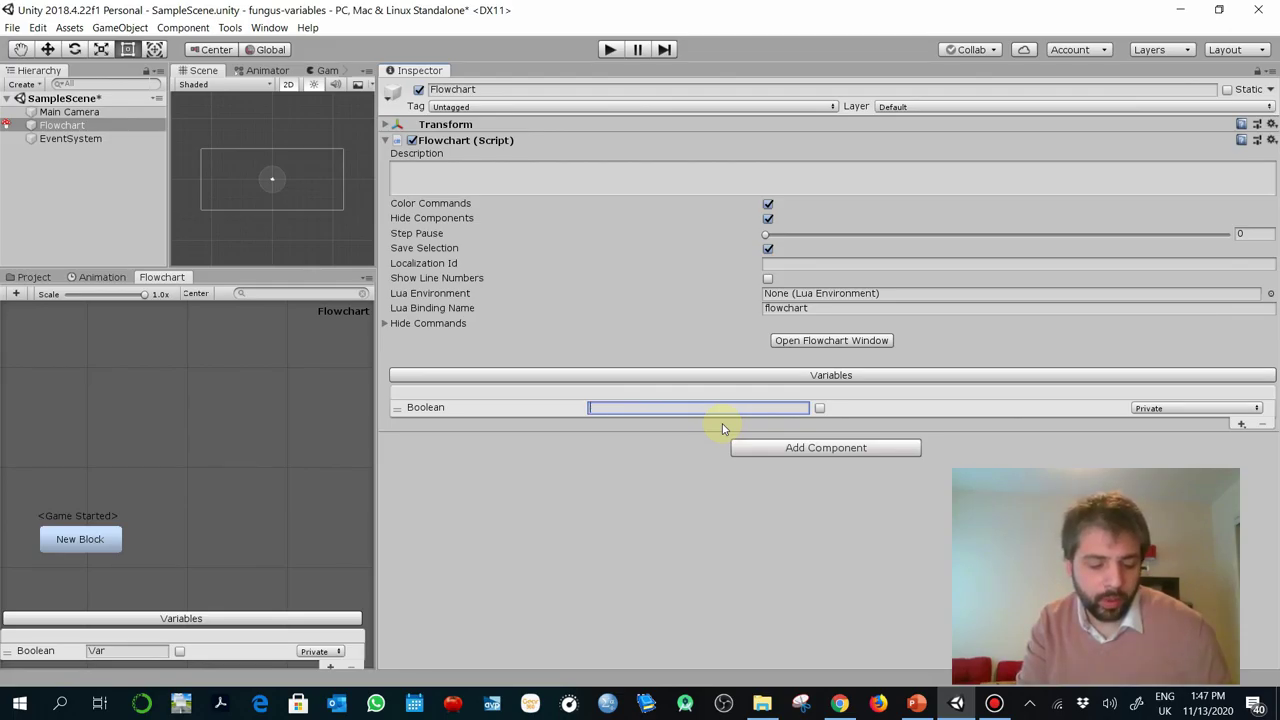
pyautogui.write('Var')
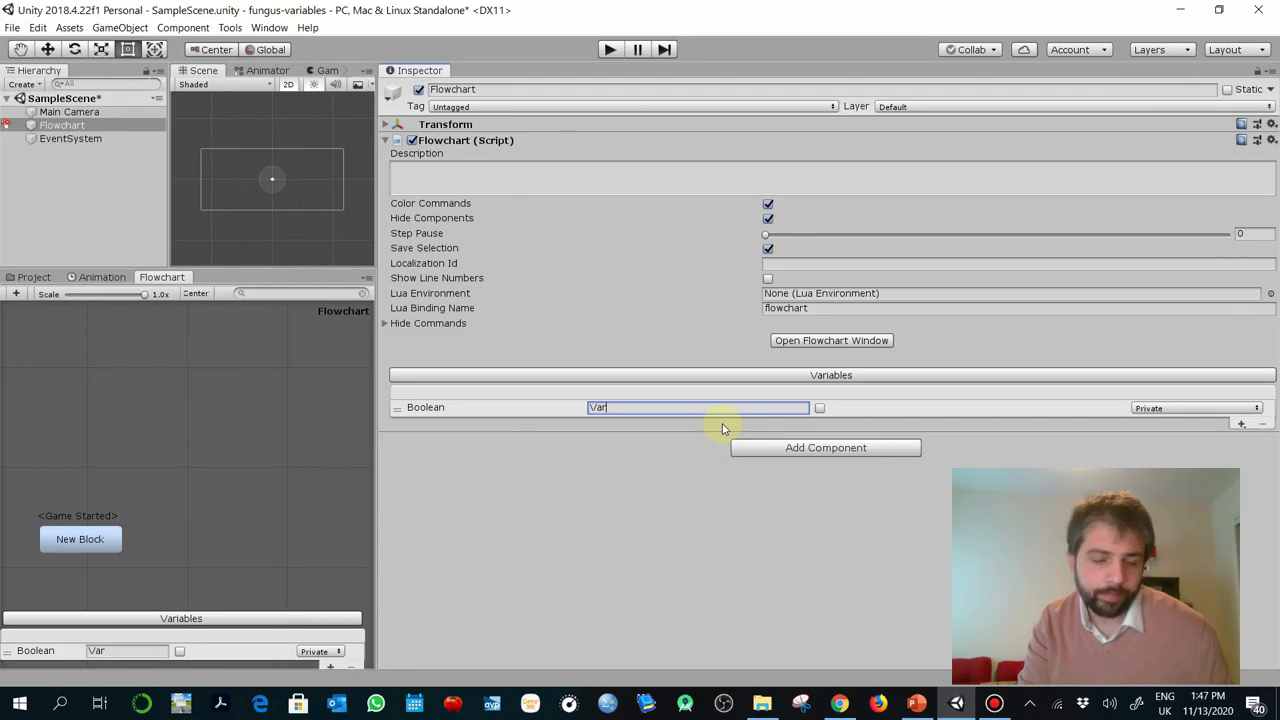
pyautogui.write('_')
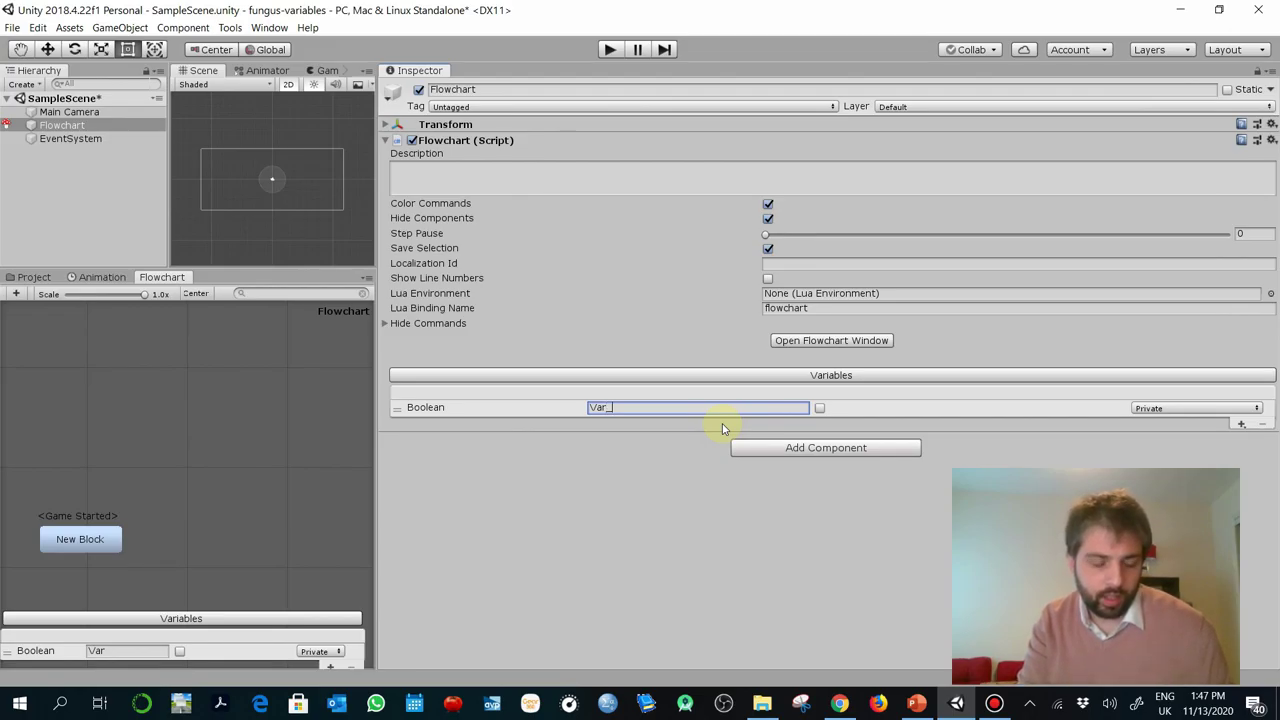
pyautogui.write('Boole')
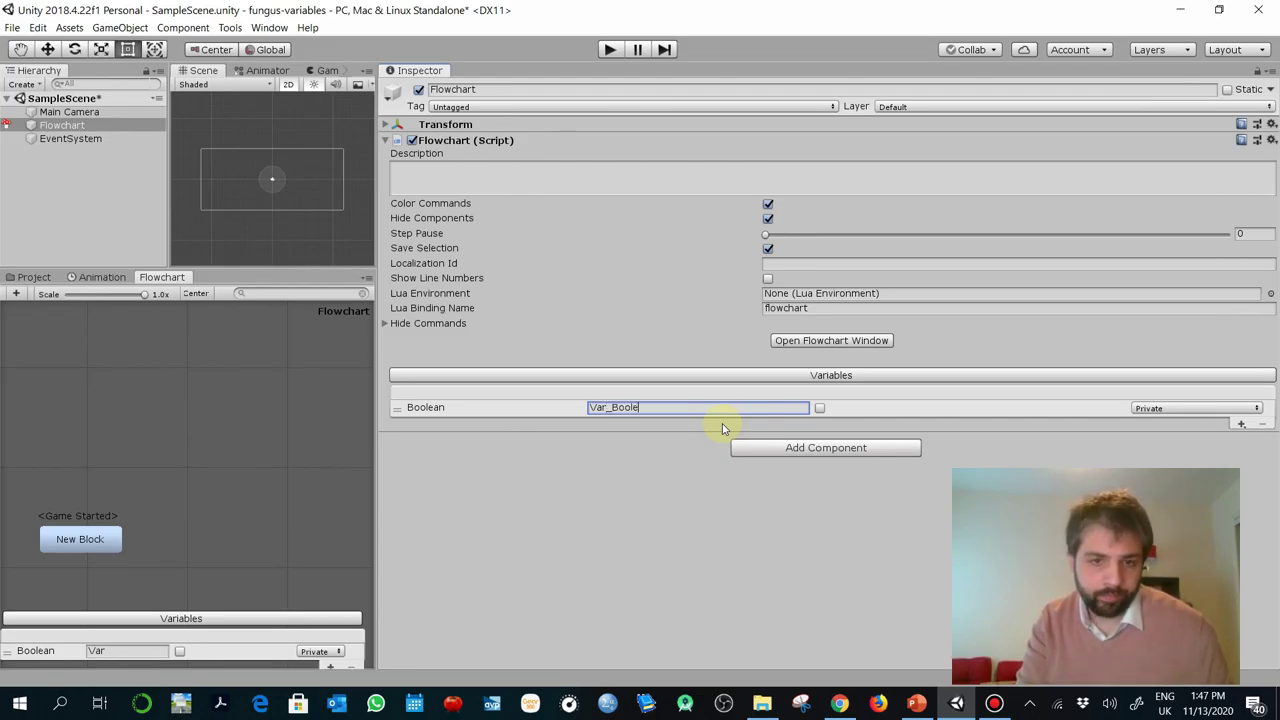
pyautogui.write('an')
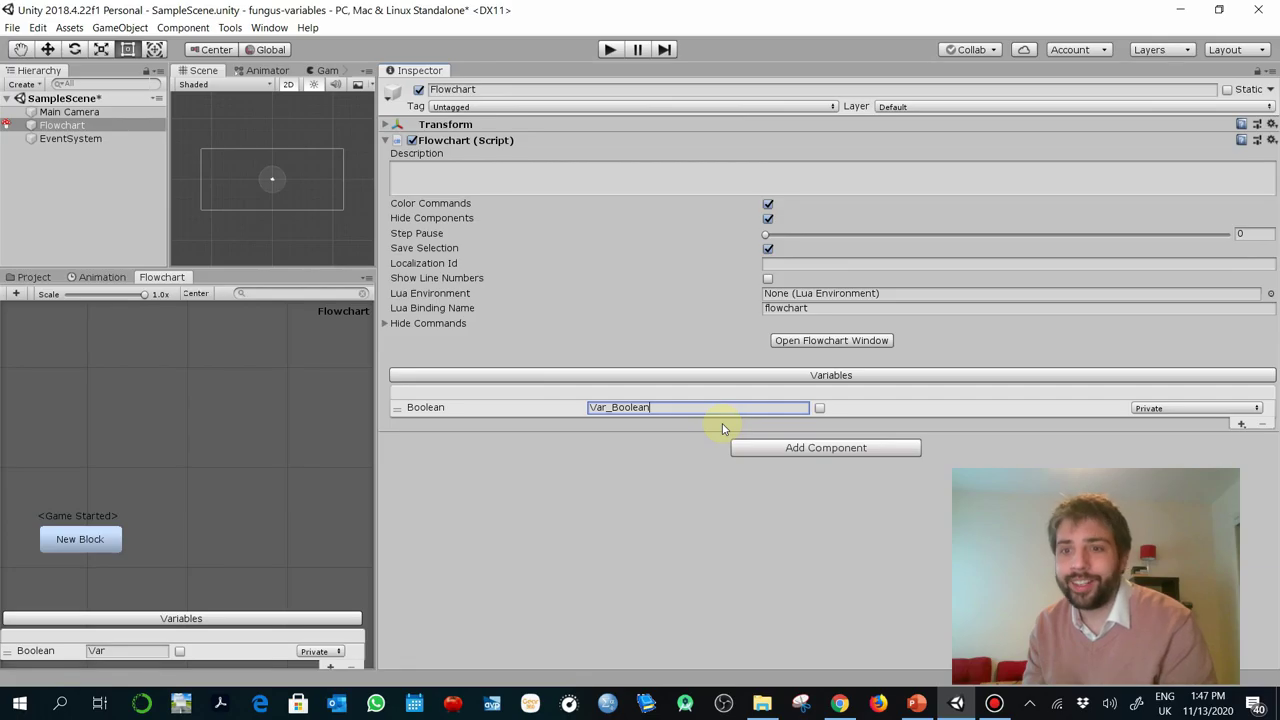
pyautogui.write('_')
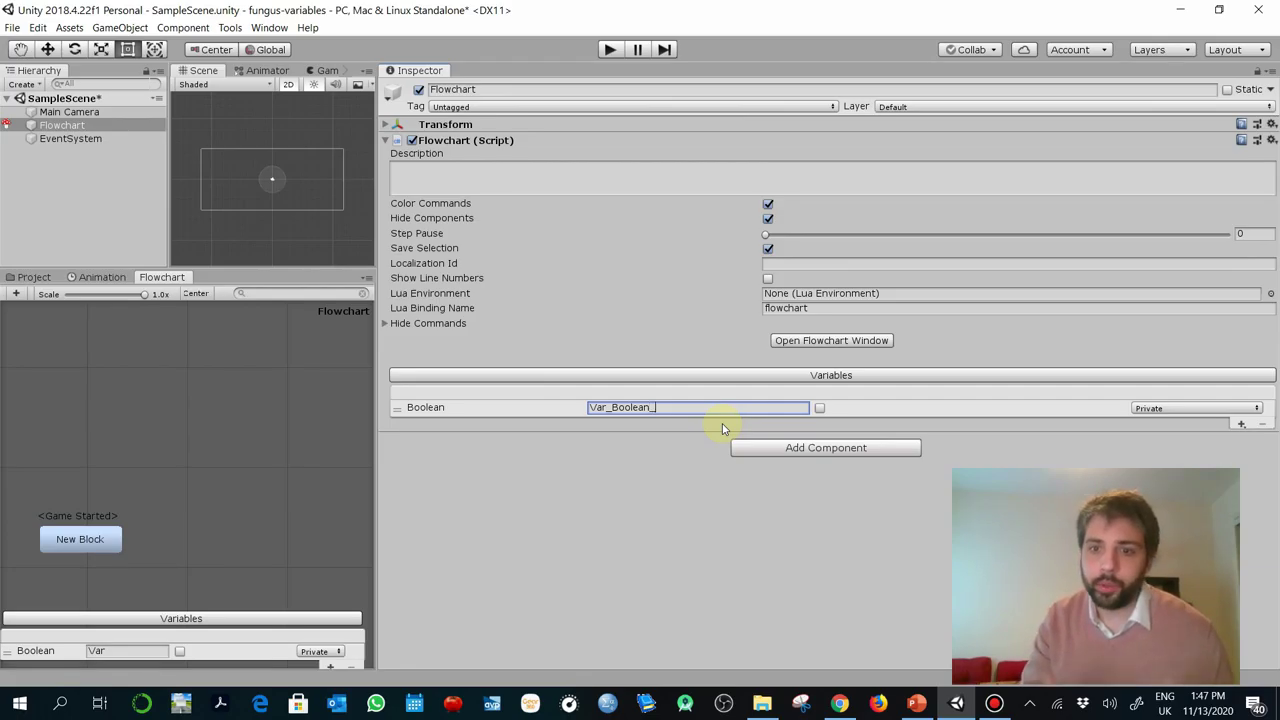
pyautogui.write('cake')
pyautogui.press('Return')
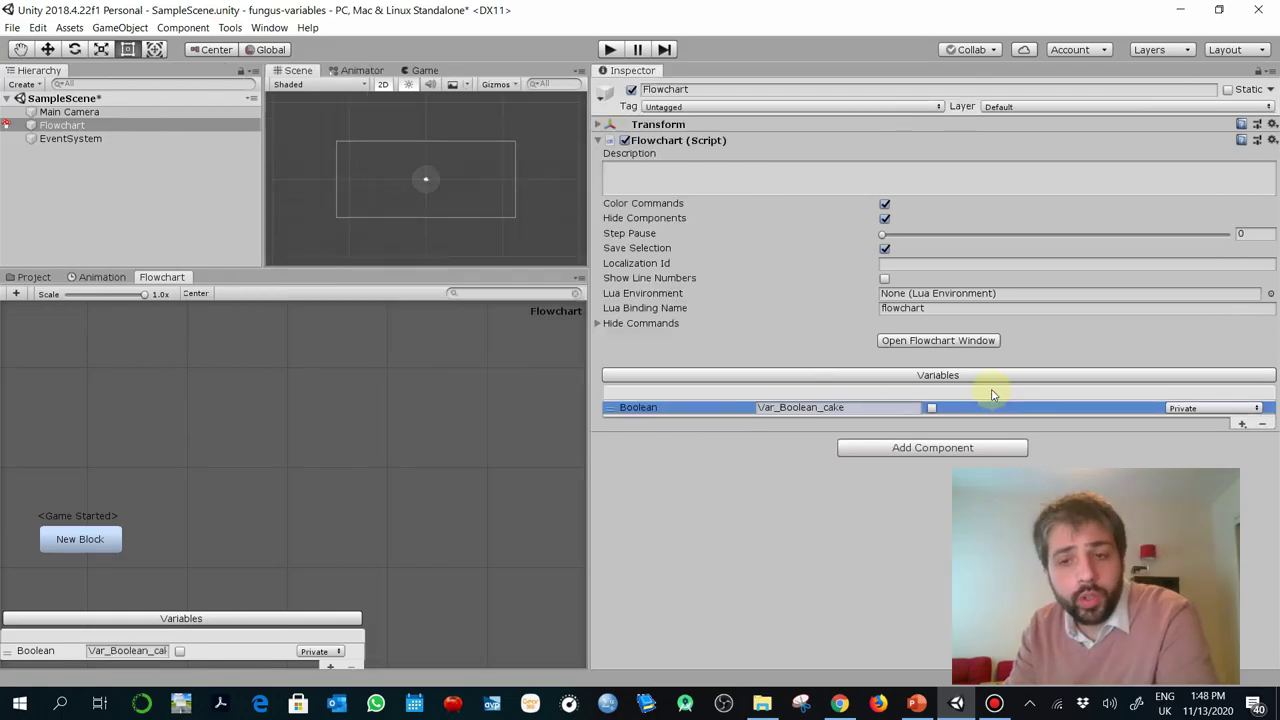
# Leave the Boolean variable's default at false and add a new Float variable.
pyautogui.click(932, 408)
pyautogui.click(931, 409)
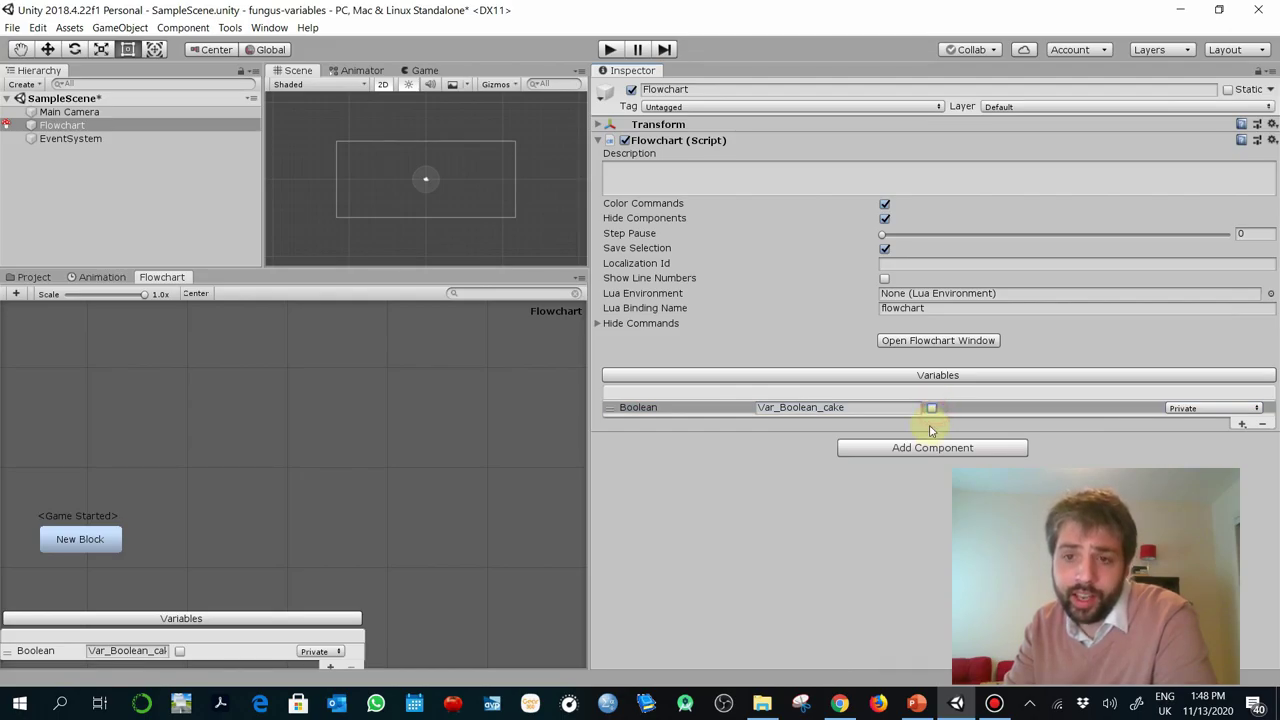
pyautogui.click(930, 430)
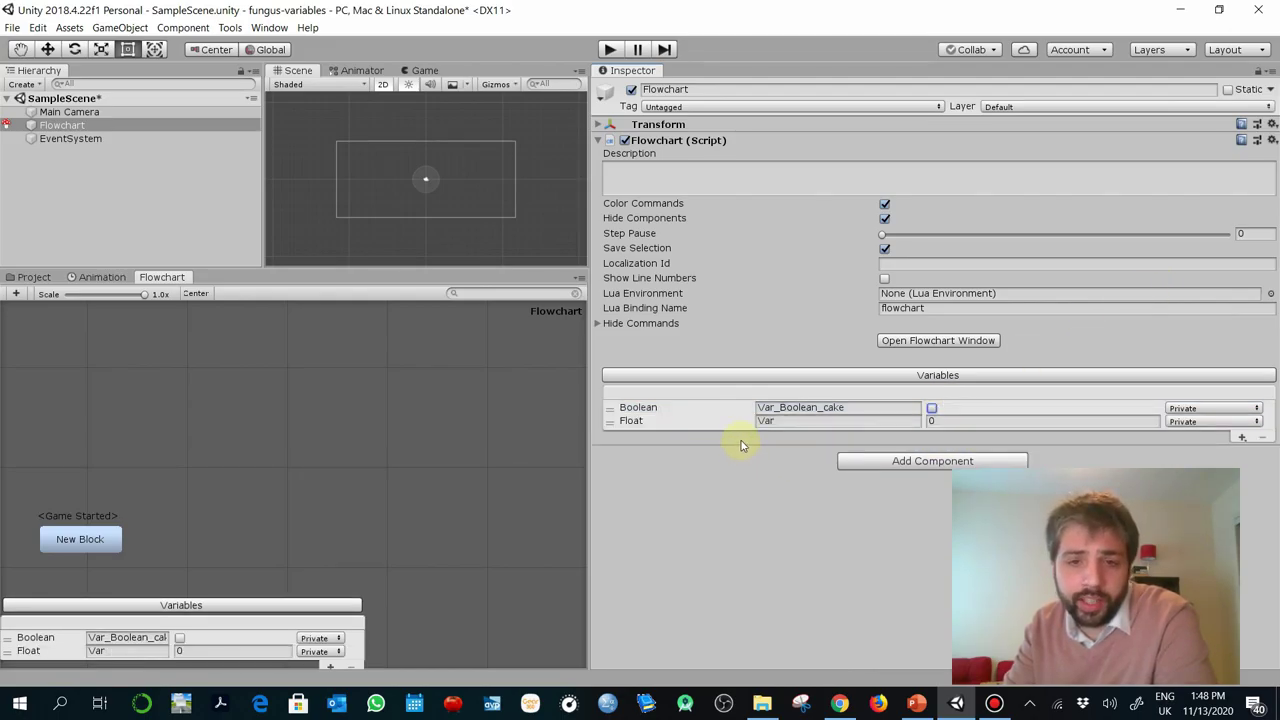
# Rename the Float variable to Var_Floar_time and give it the value 0.5.
pyautogui.click(810, 420)
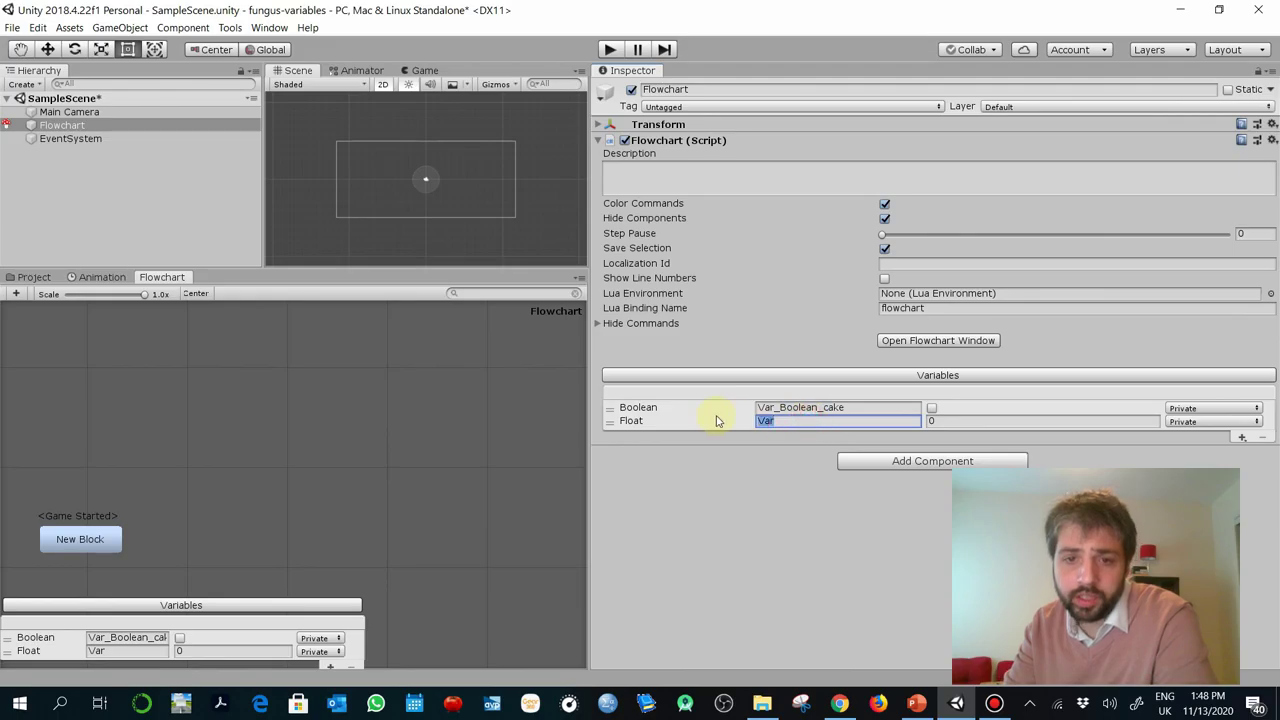
pyautogui.press('Right')
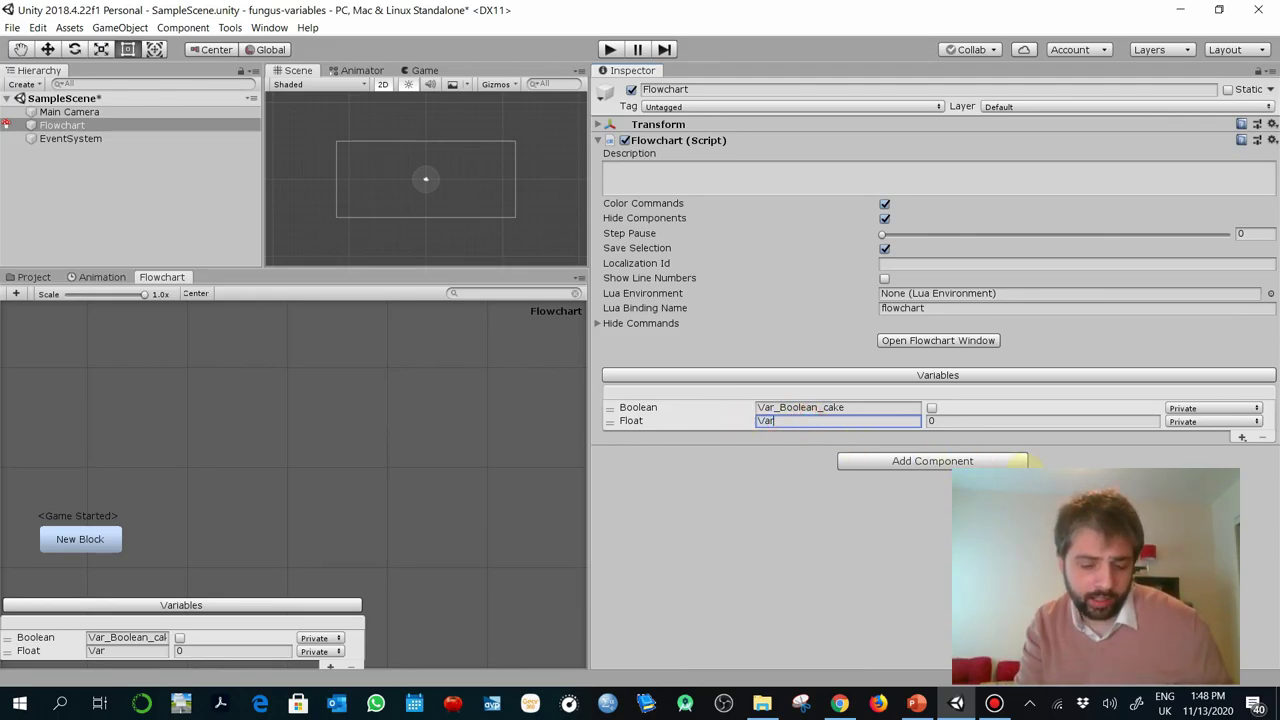
pyautogui.write('_')
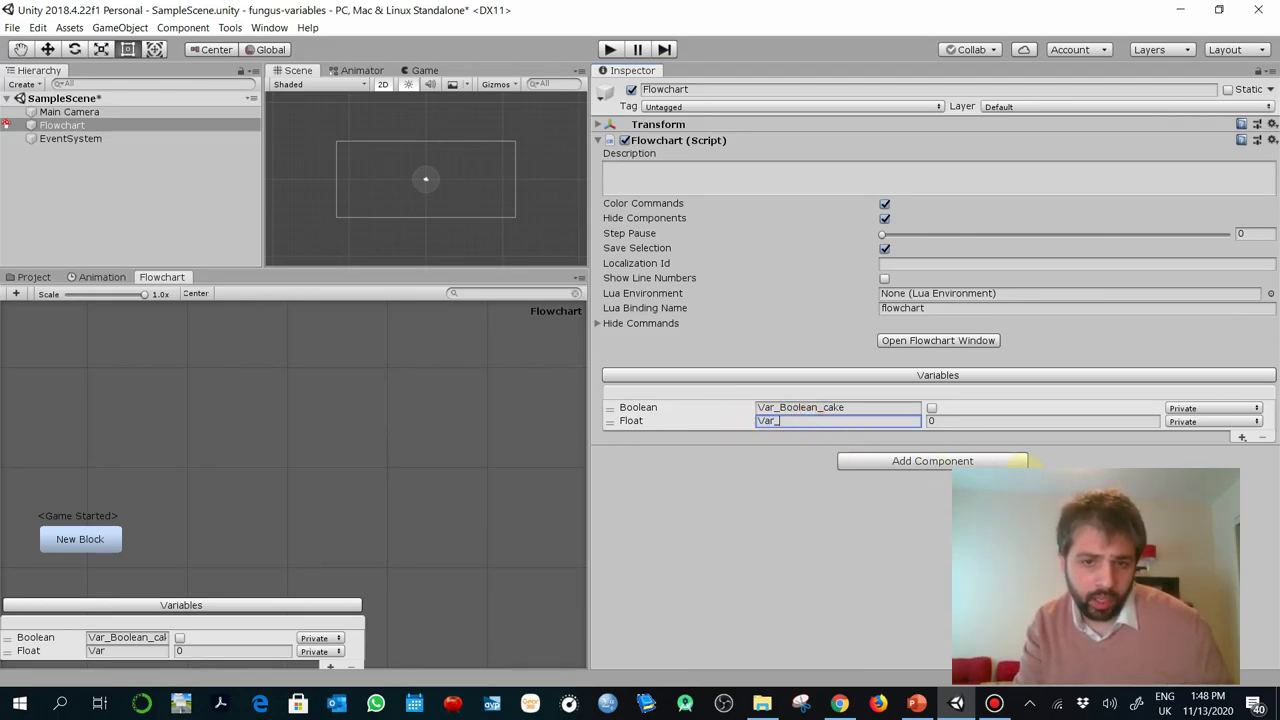
pyautogui.write('Floar_')
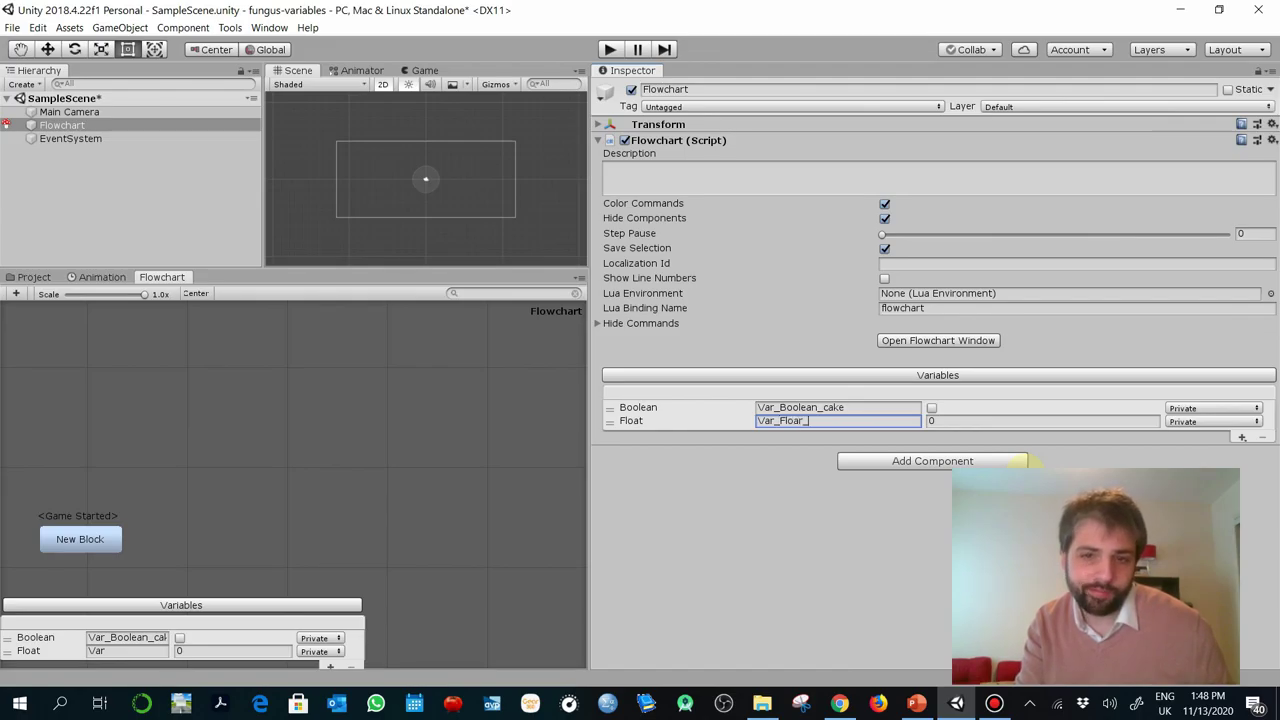
pyautogui.write('time')
pyautogui.click(929, 421)
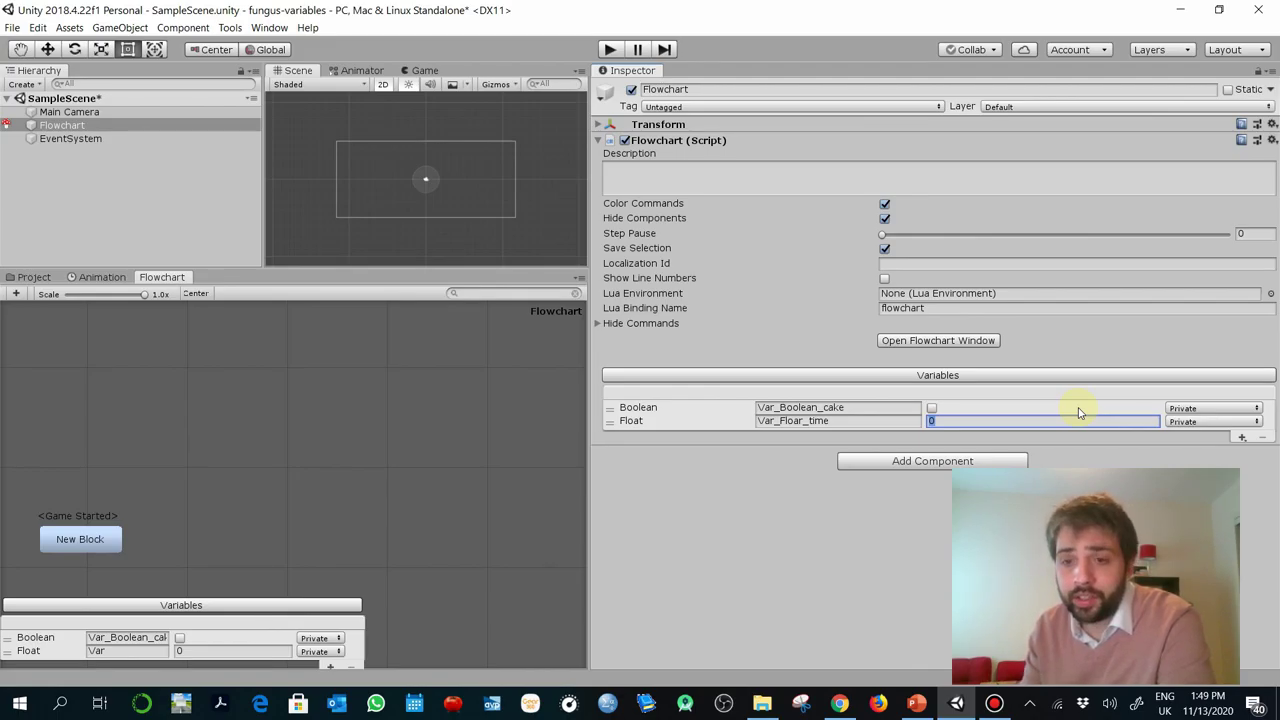
pyautogui.write('0')
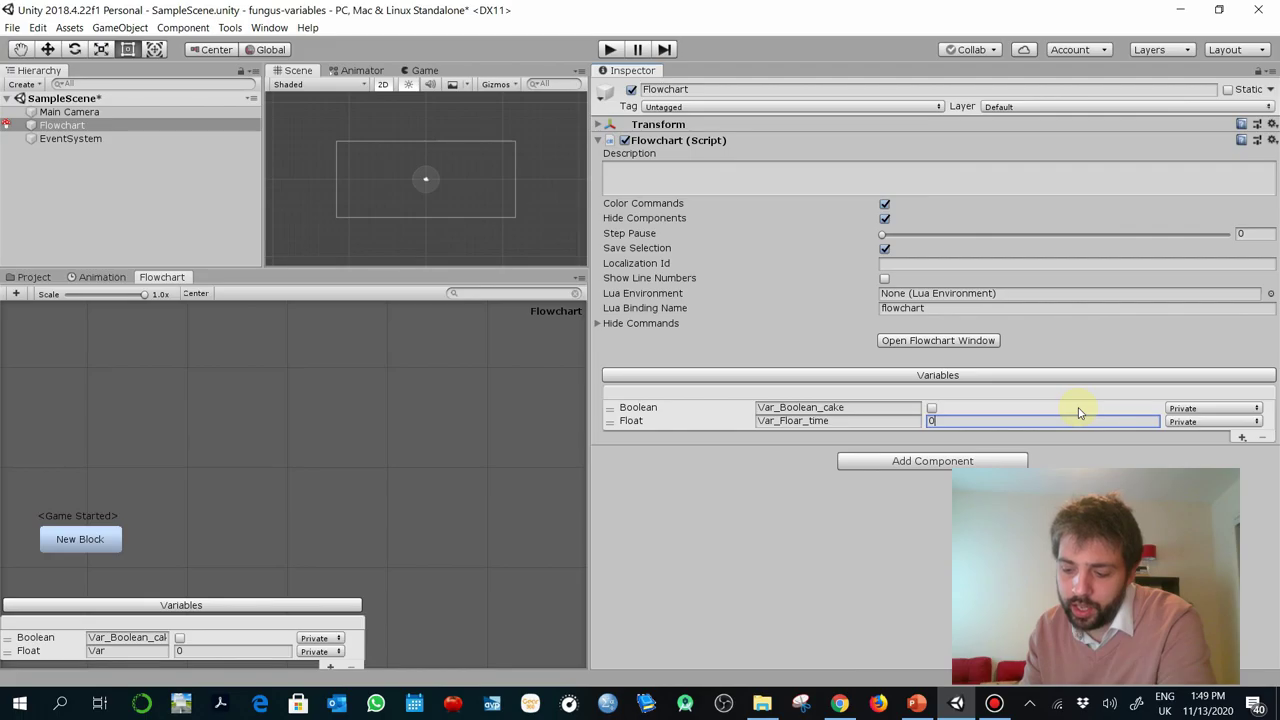
pyautogui.write('.5')
pyautogui.click(917, 421)
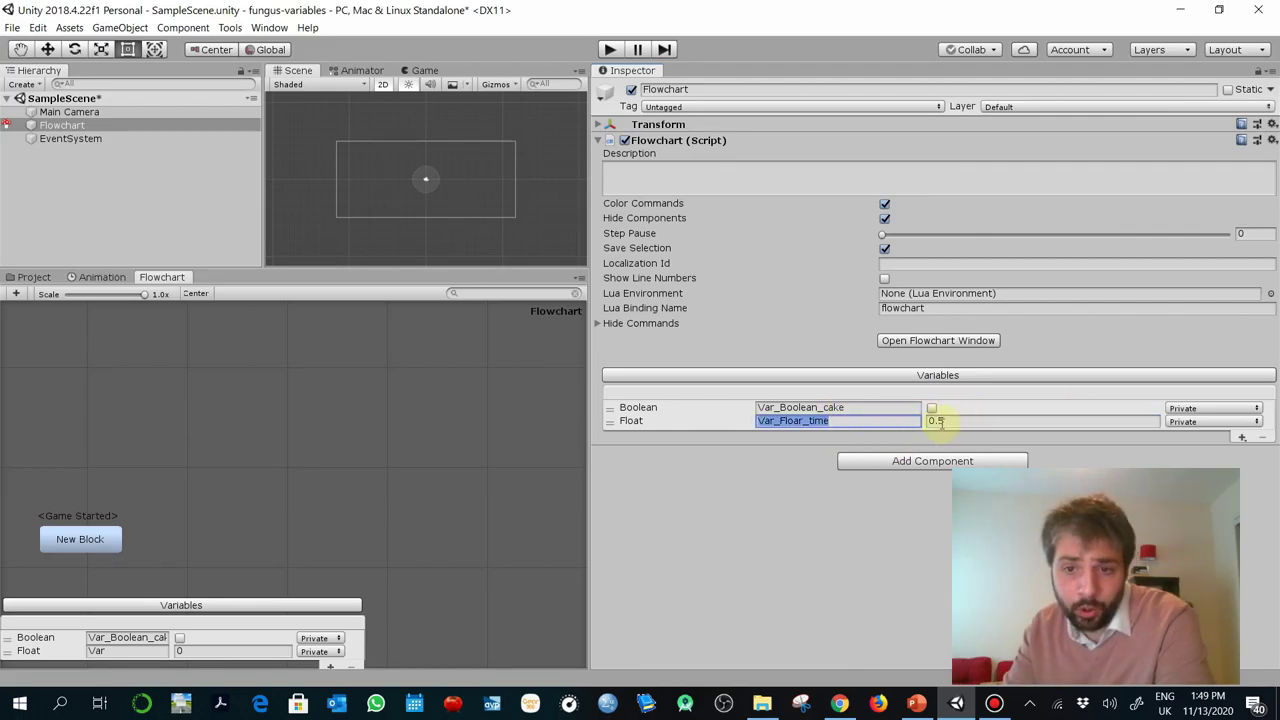
# Add an Integer variable named Var_Integer_decision.
pyautogui.click(1241, 437)
pyautogui.click(1191, 309)
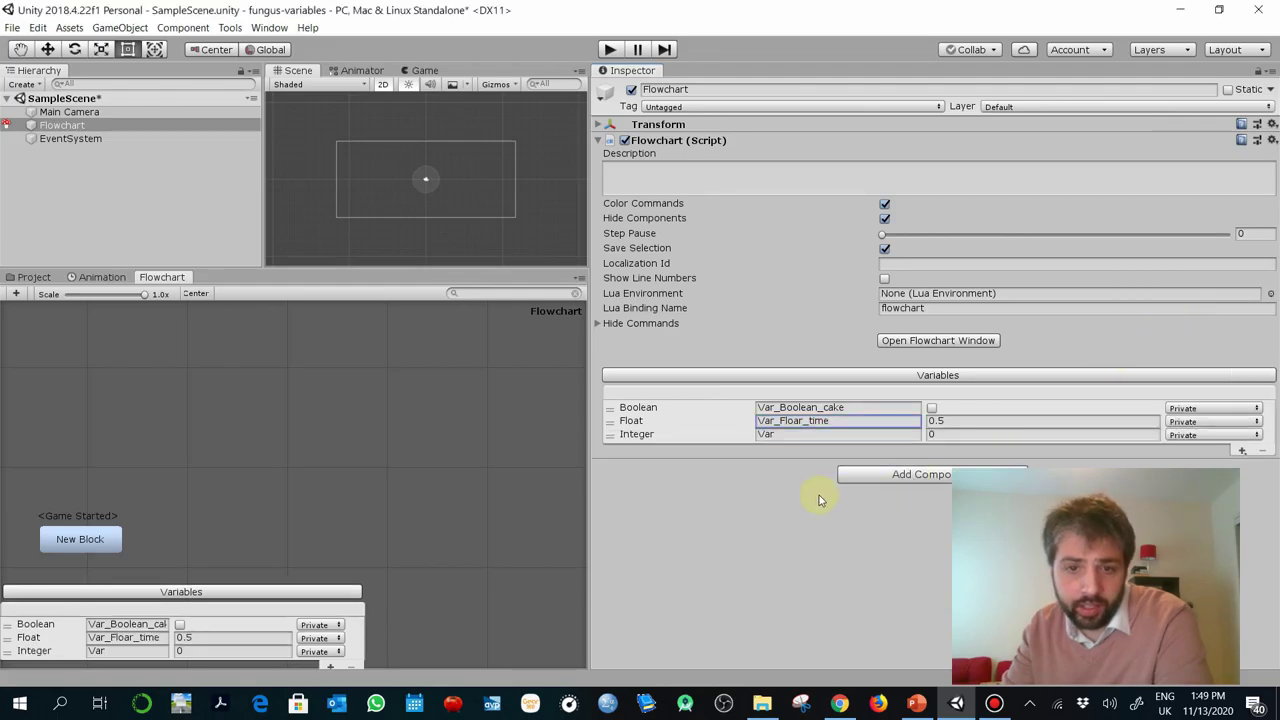
pyautogui.click(815, 434)
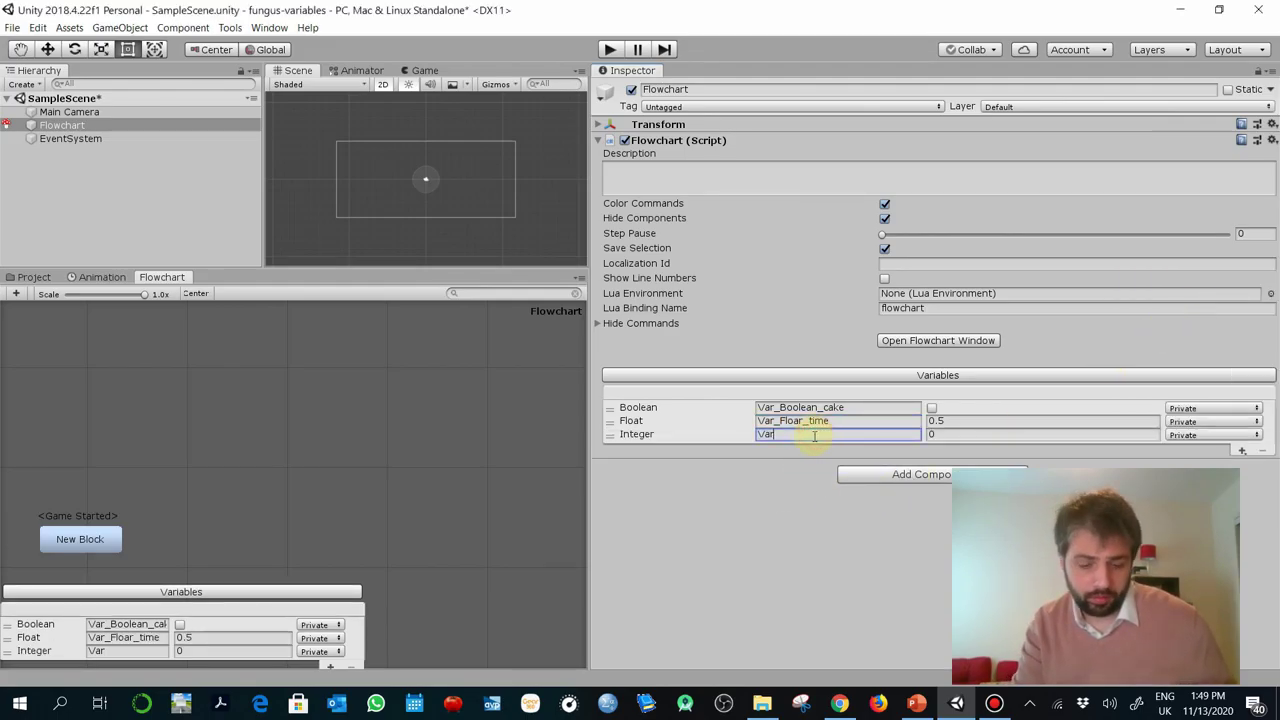
pyautogui.write('_Integ')
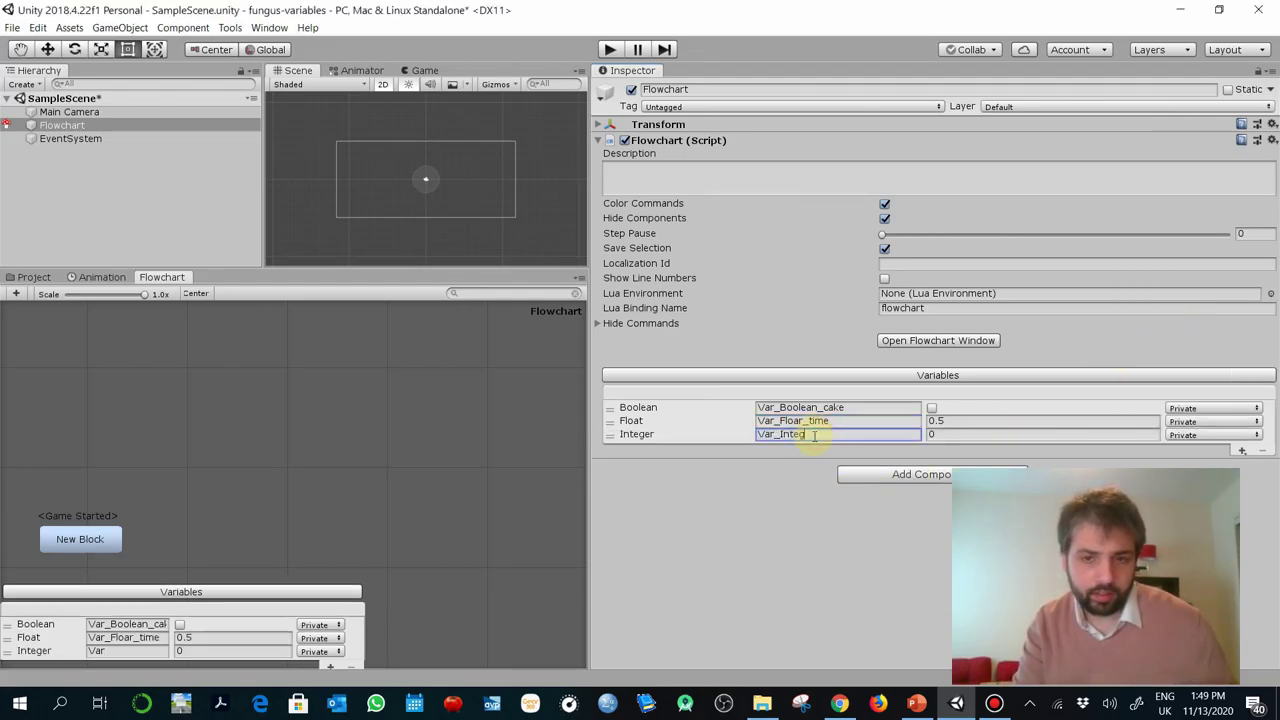
pyautogui.write('er_decision')
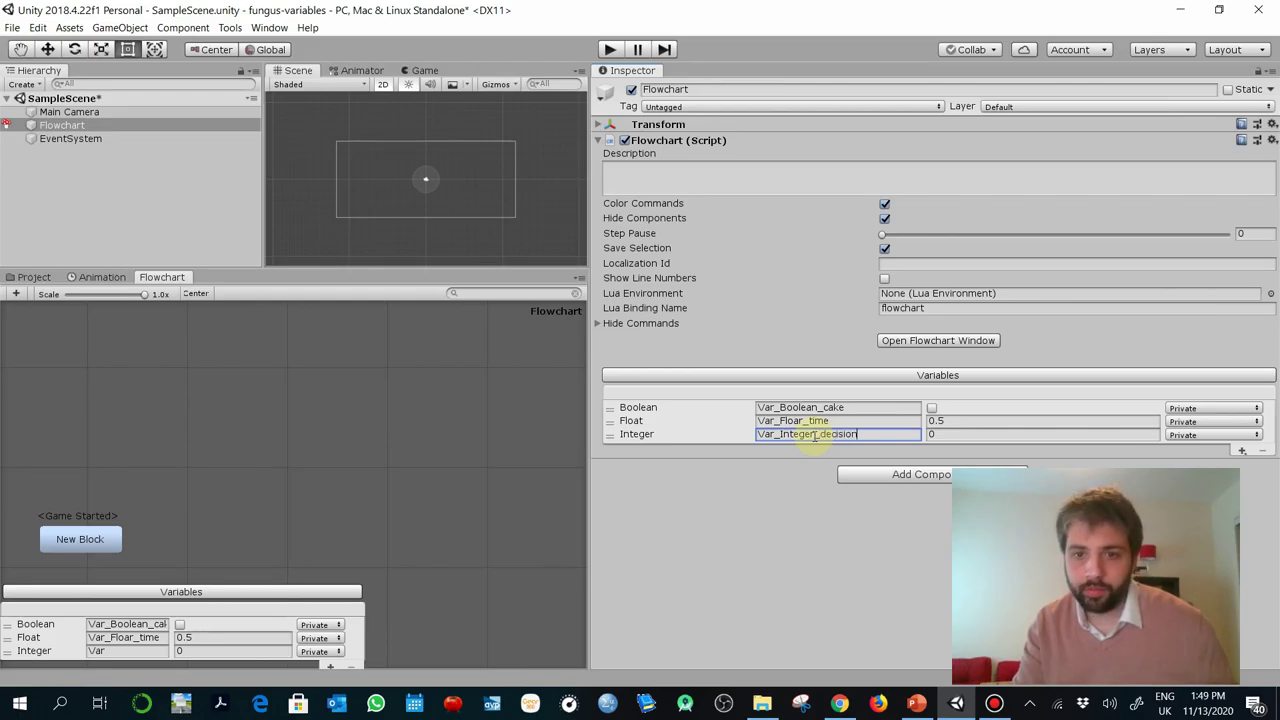
# Add a String variable named Var_String_name.
pyautogui.click(843, 447)
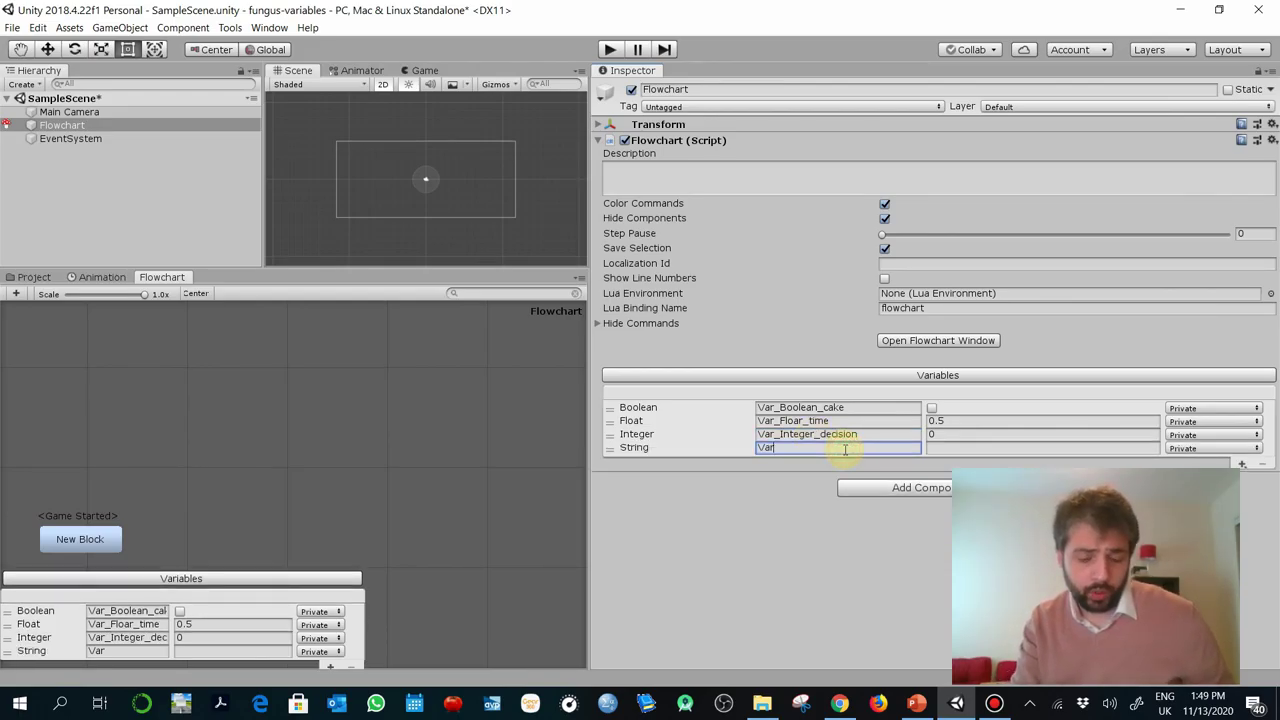
pyautogui.write('_')
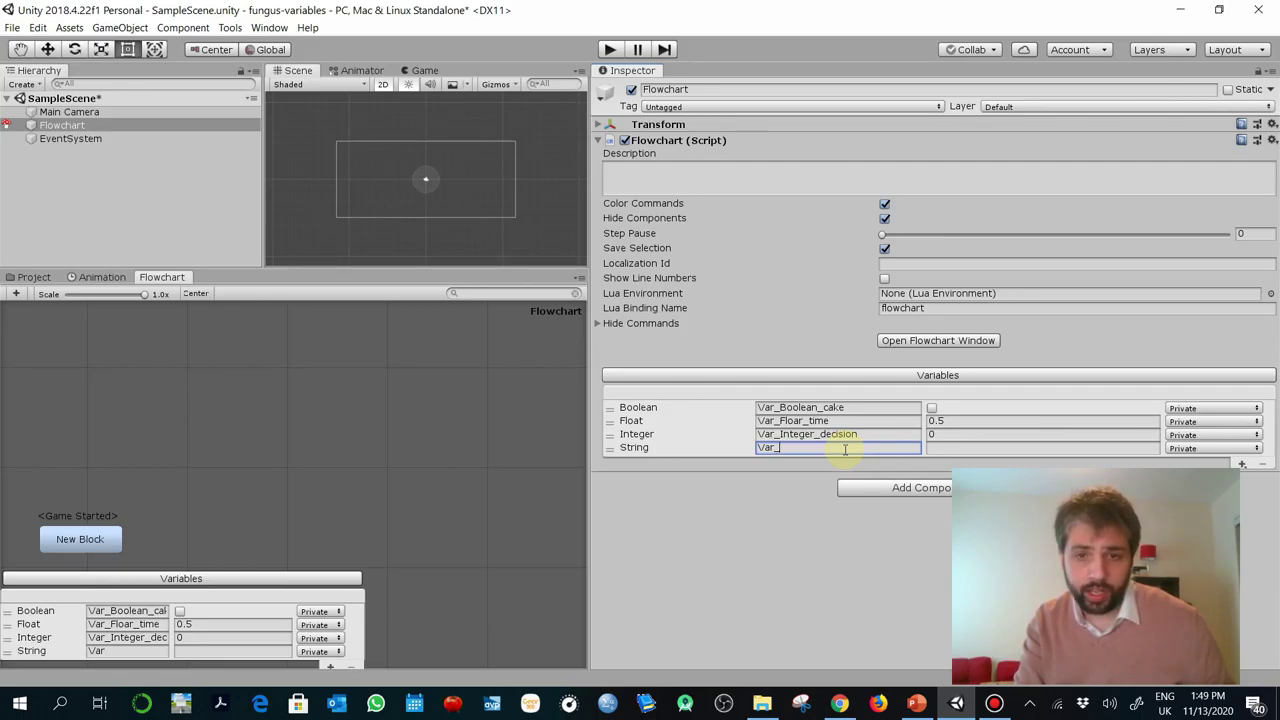
pyautogui.write('Strin')
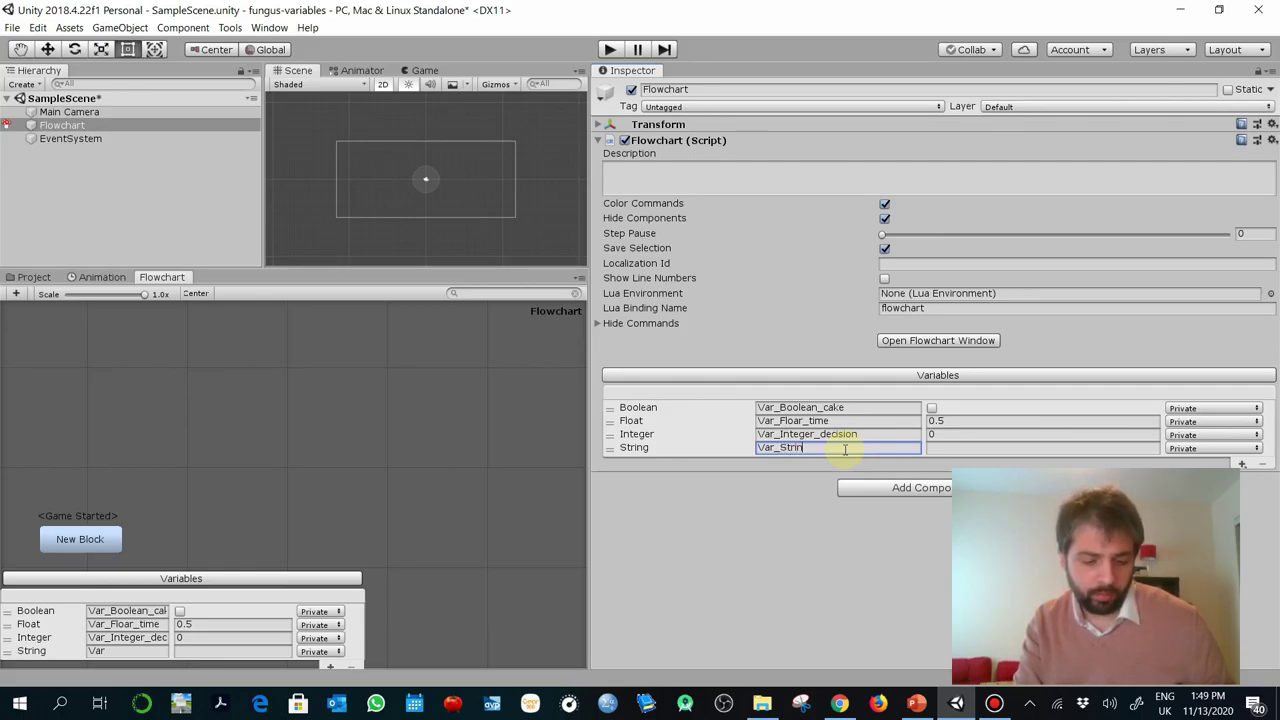
pyautogui.write('g_name')
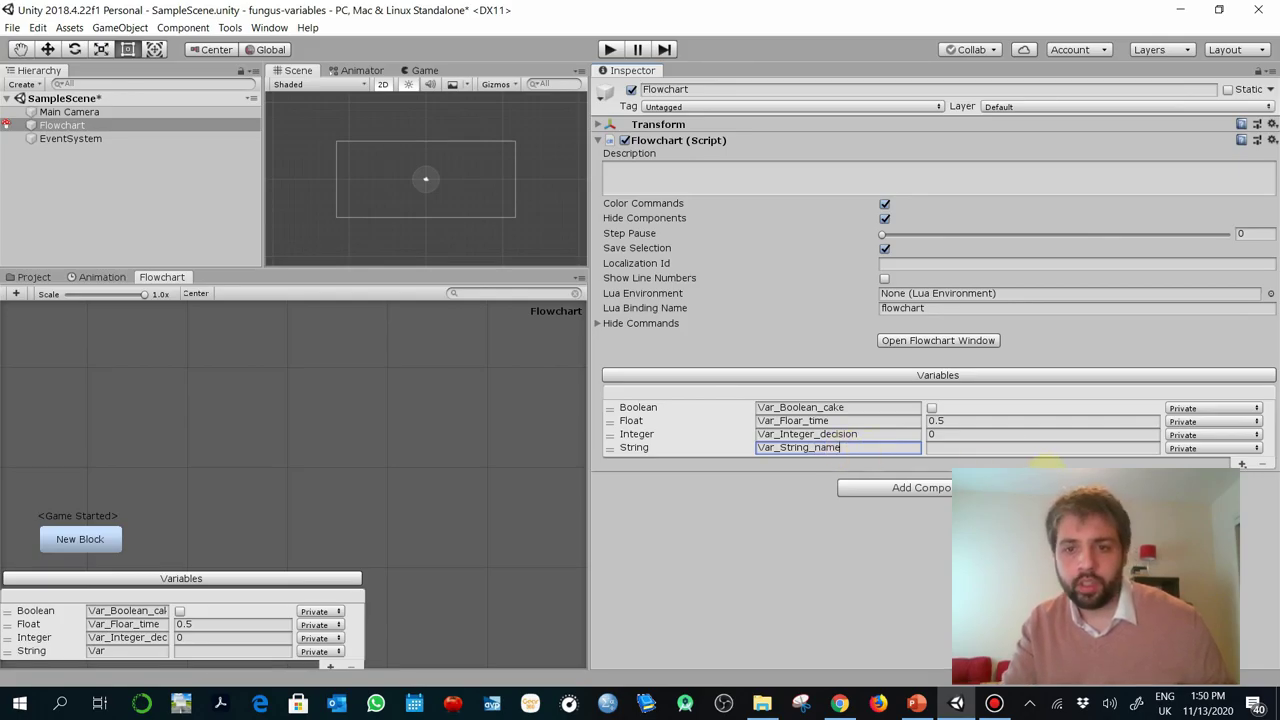
pyautogui.click(987, 446)
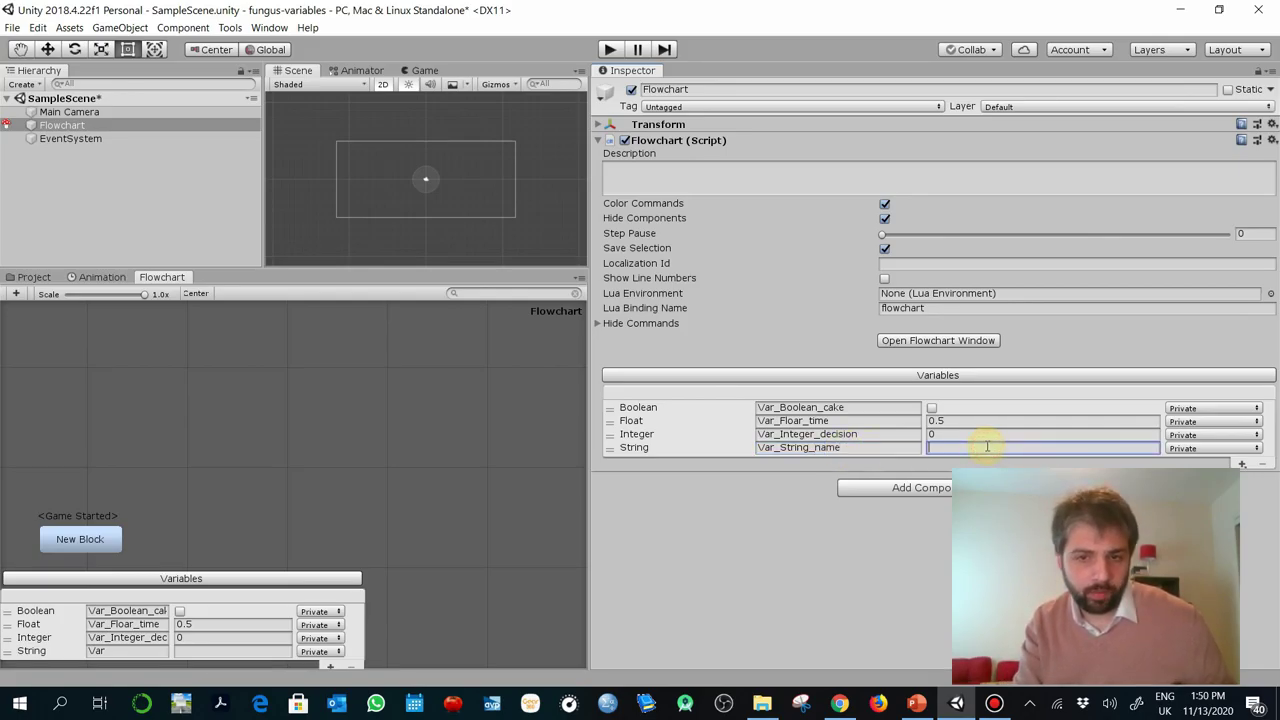
# Set Var_String_name's value to Player1 and bring up New Block's command list.
pyautogui.write('Player1')
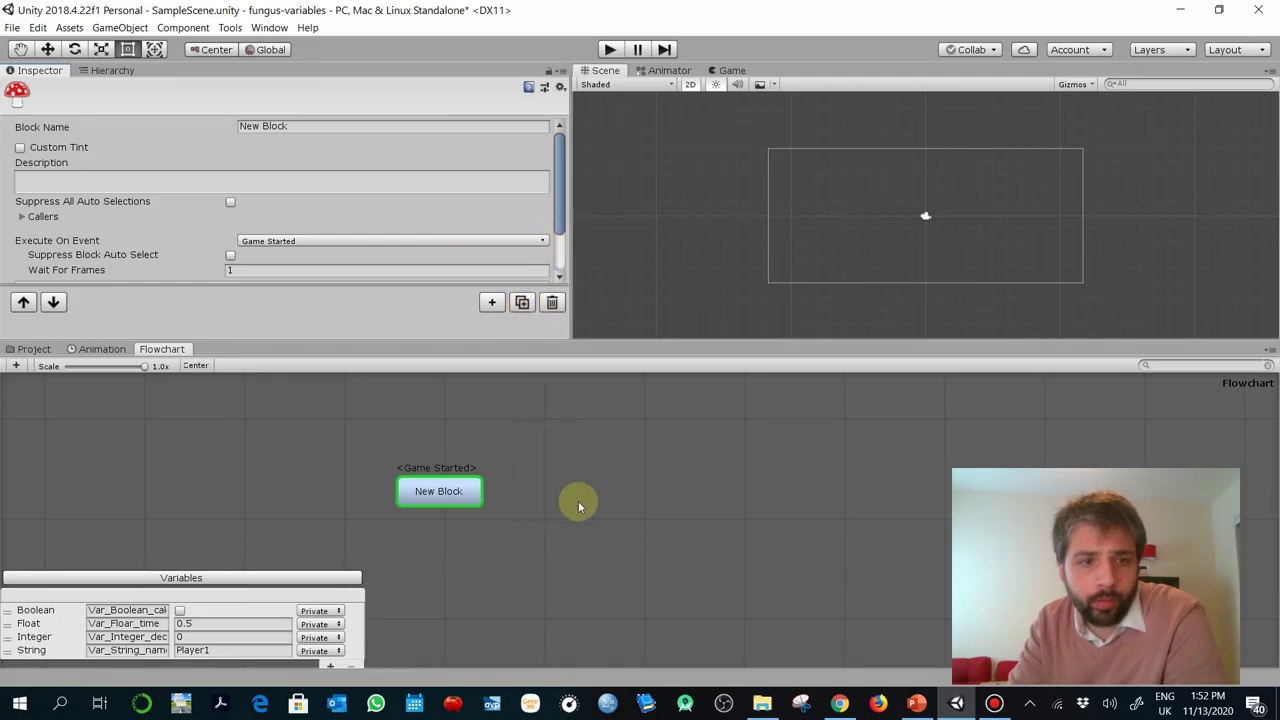
pyautogui.moveTo(584, 505); pyautogui.dragTo(416, 475, button='right')
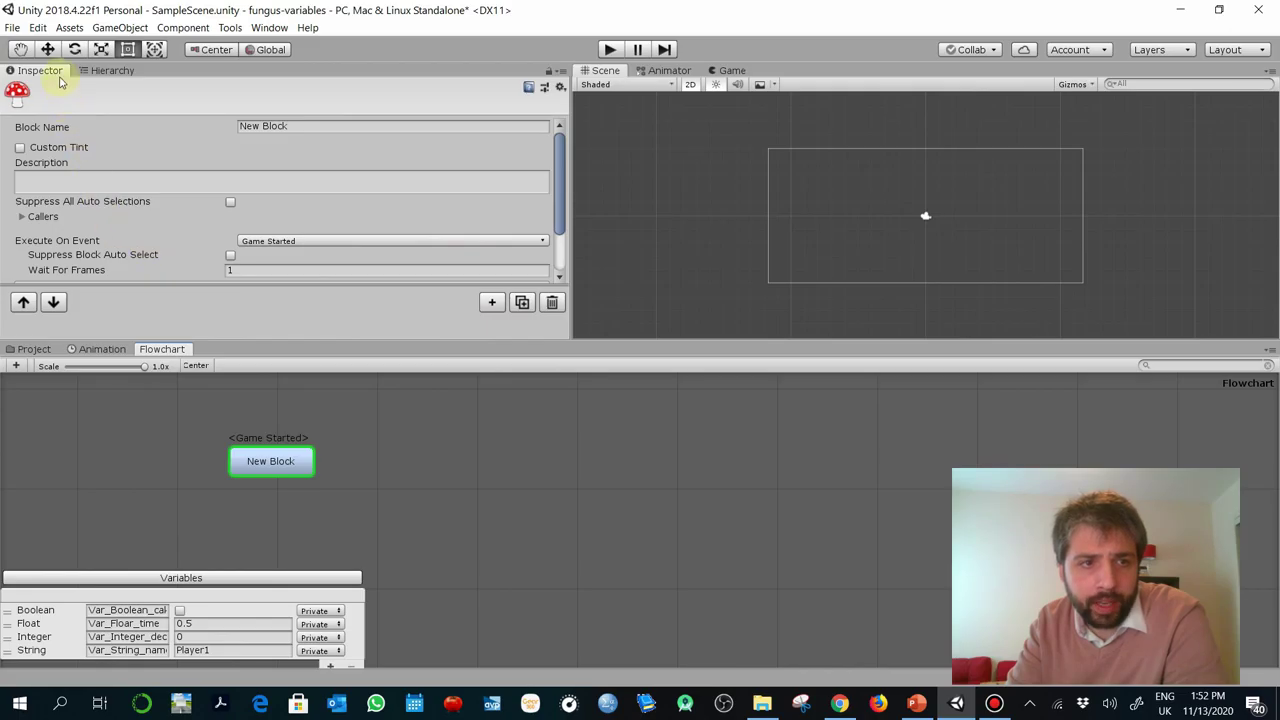
pyautogui.click(492, 305)
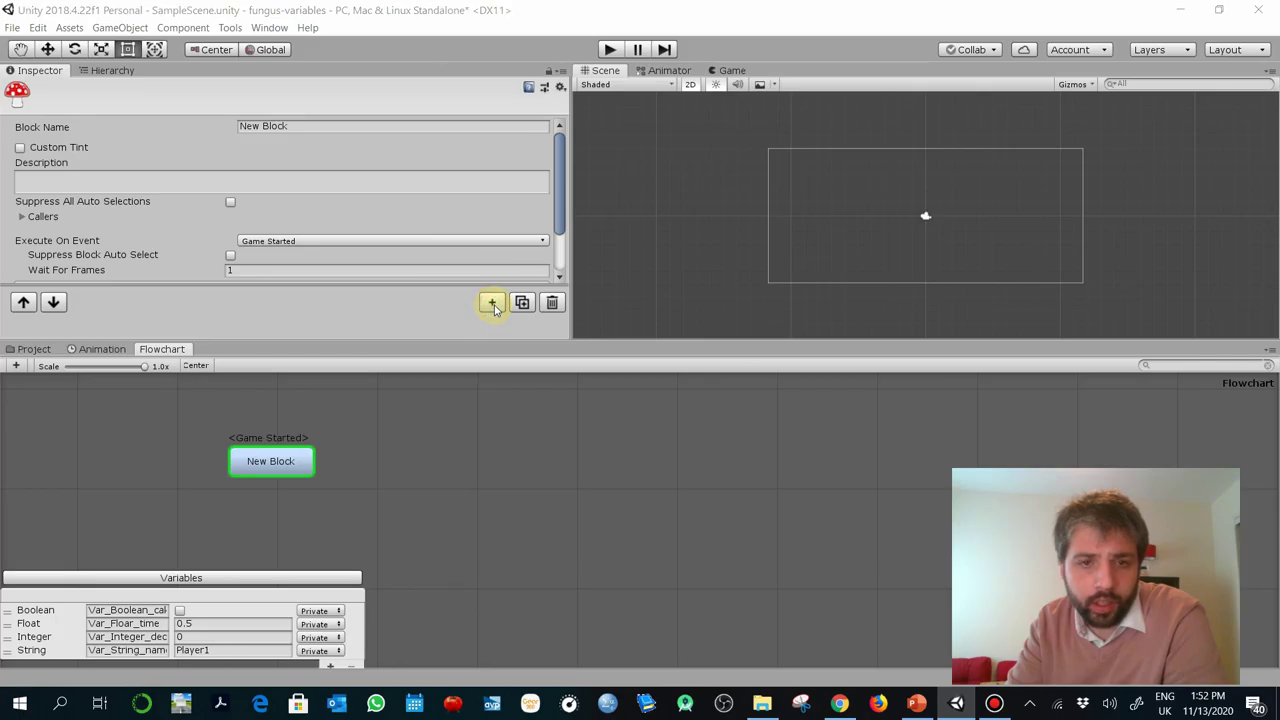
pyautogui.moveTo(557, 214); pyautogui.dragTo(560, 276)
pyautogui.click(494, 304)
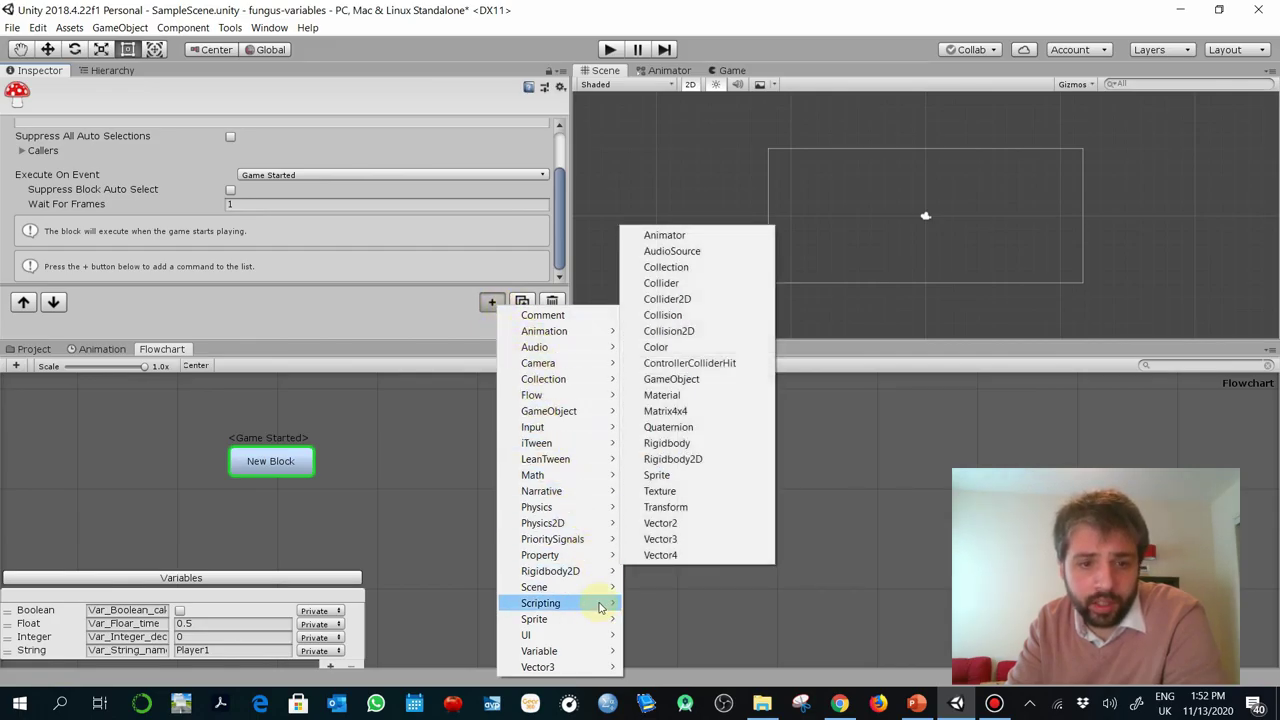
# Build CONVERSATION and MenuExamples Variables blocks branching to Boolean, Integer and Float examples.
pyautogui.moveTo(608, 651)
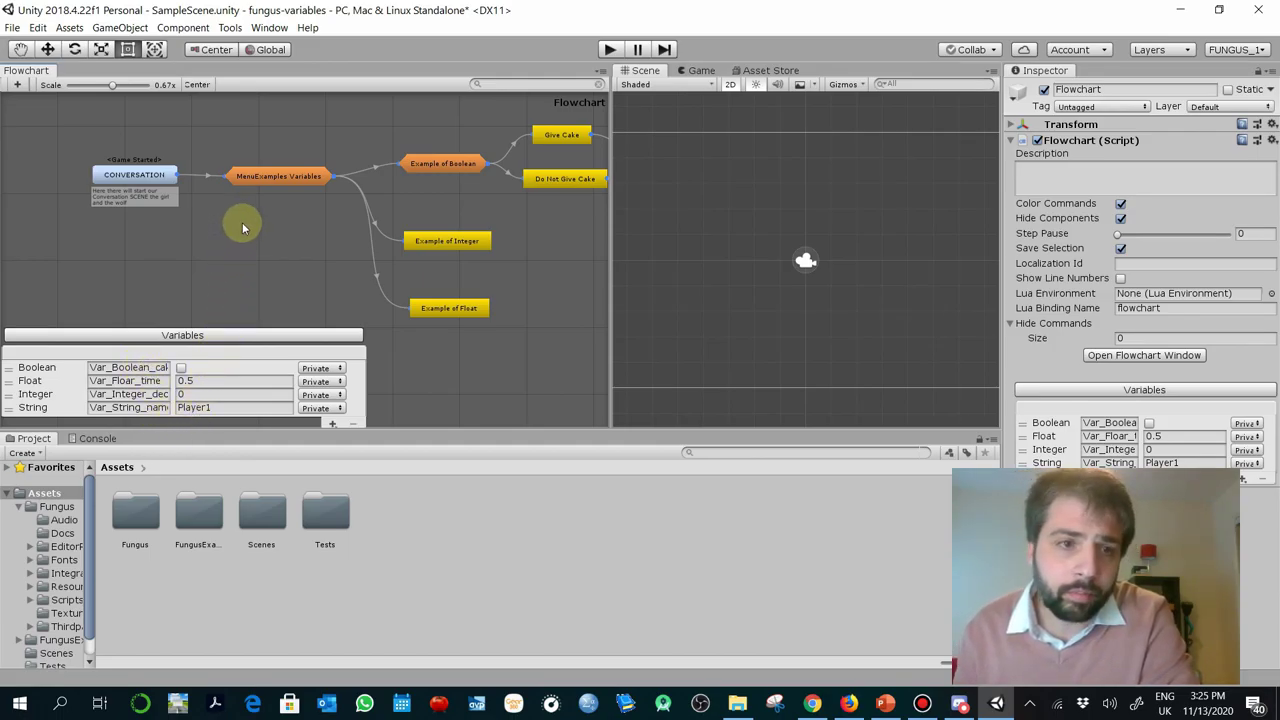
# Review and nudge each example block's commands, then run the scene in Play mode.
pyautogui.moveTo(329, 131); pyautogui.dragTo(314, 149, button='middle')
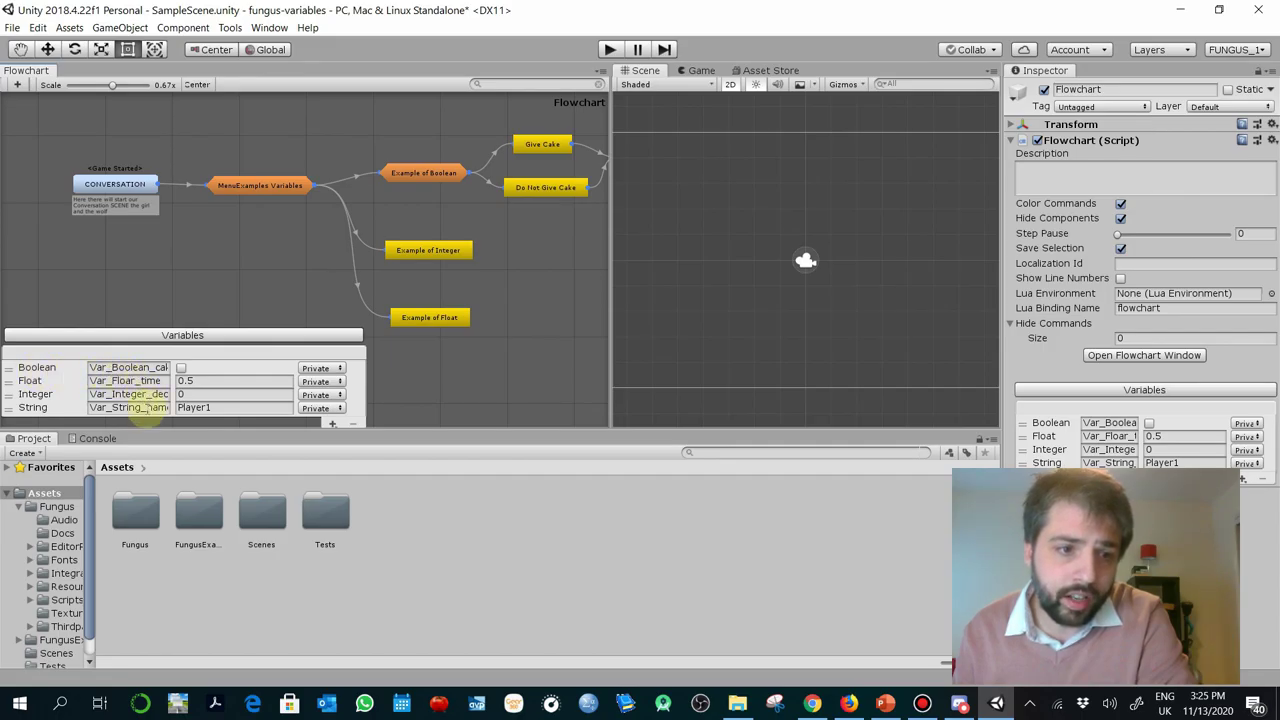
pyautogui.click(125, 381)
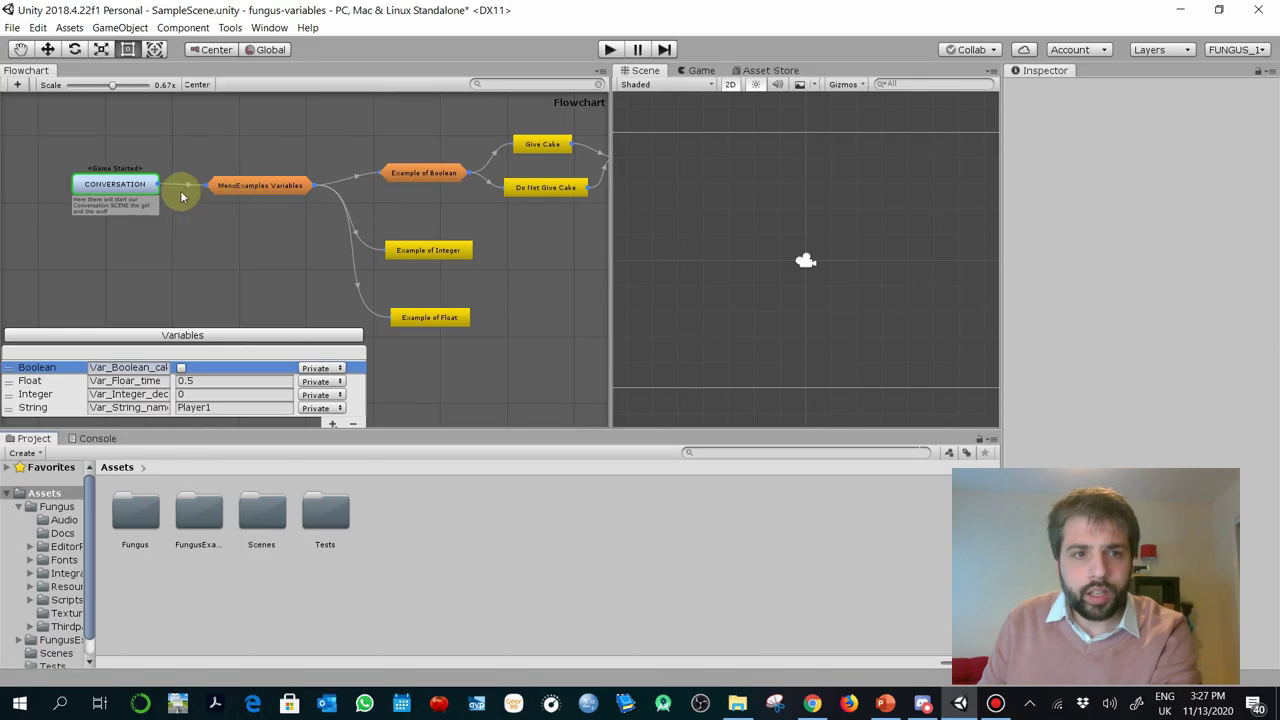
pyautogui.moveTo(142, 186); pyautogui.dragTo(137, 195)
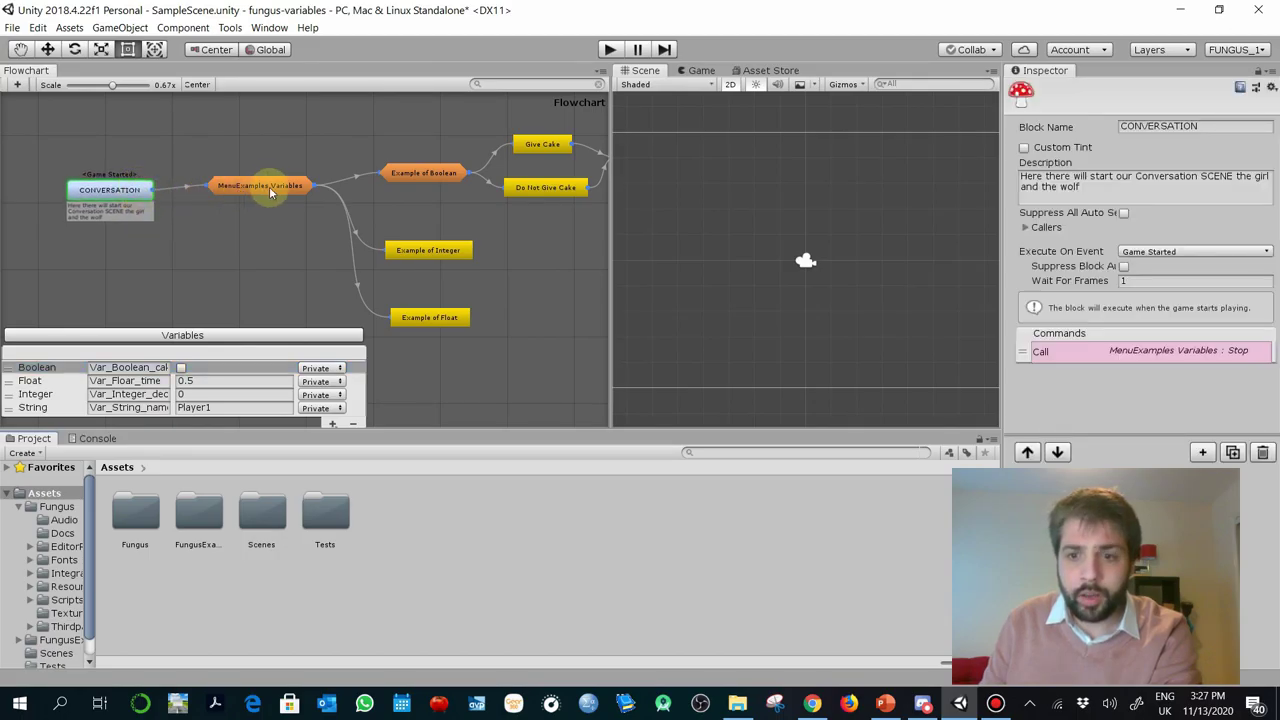
pyautogui.moveTo(269, 186); pyautogui.dragTo(256, 189)
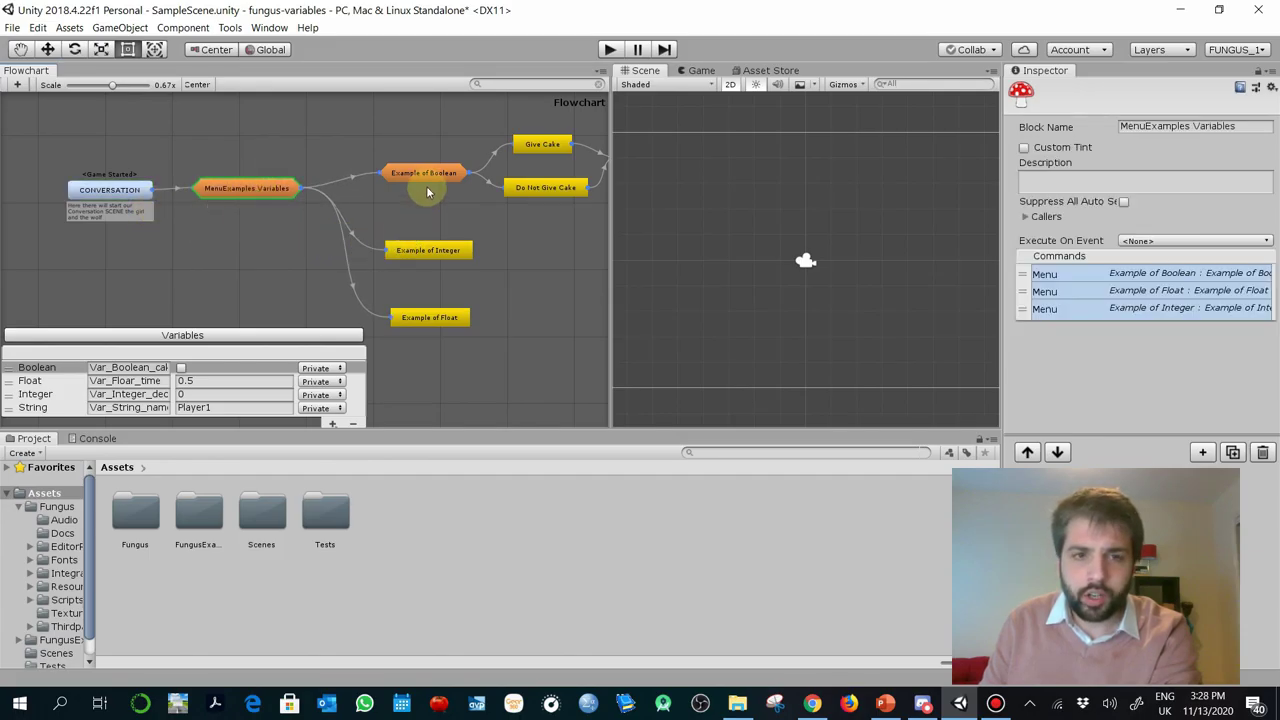
pyautogui.moveTo(426, 176); pyautogui.dragTo(428, 168)
pyautogui.moveTo(428, 250); pyautogui.dragTo(436, 235)
pyautogui.moveTo(452, 317); pyautogui.dragTo(444, 312)
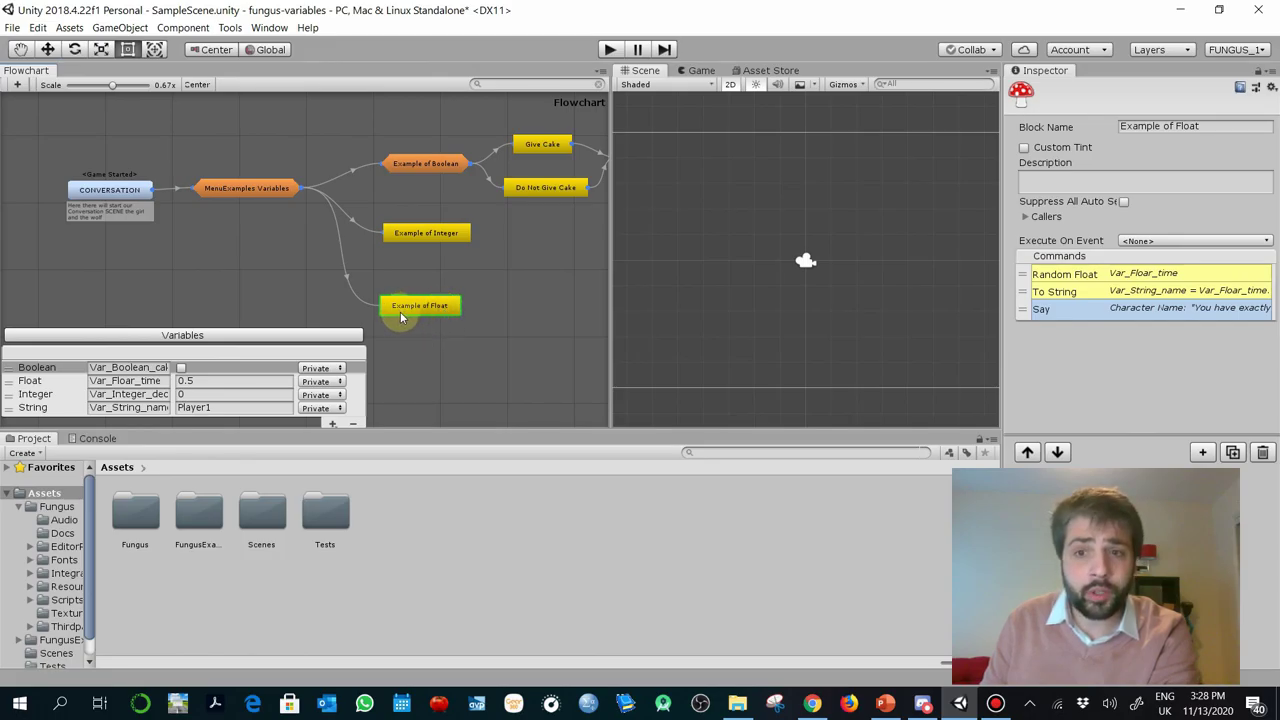
pyautogui.click(609, 49)
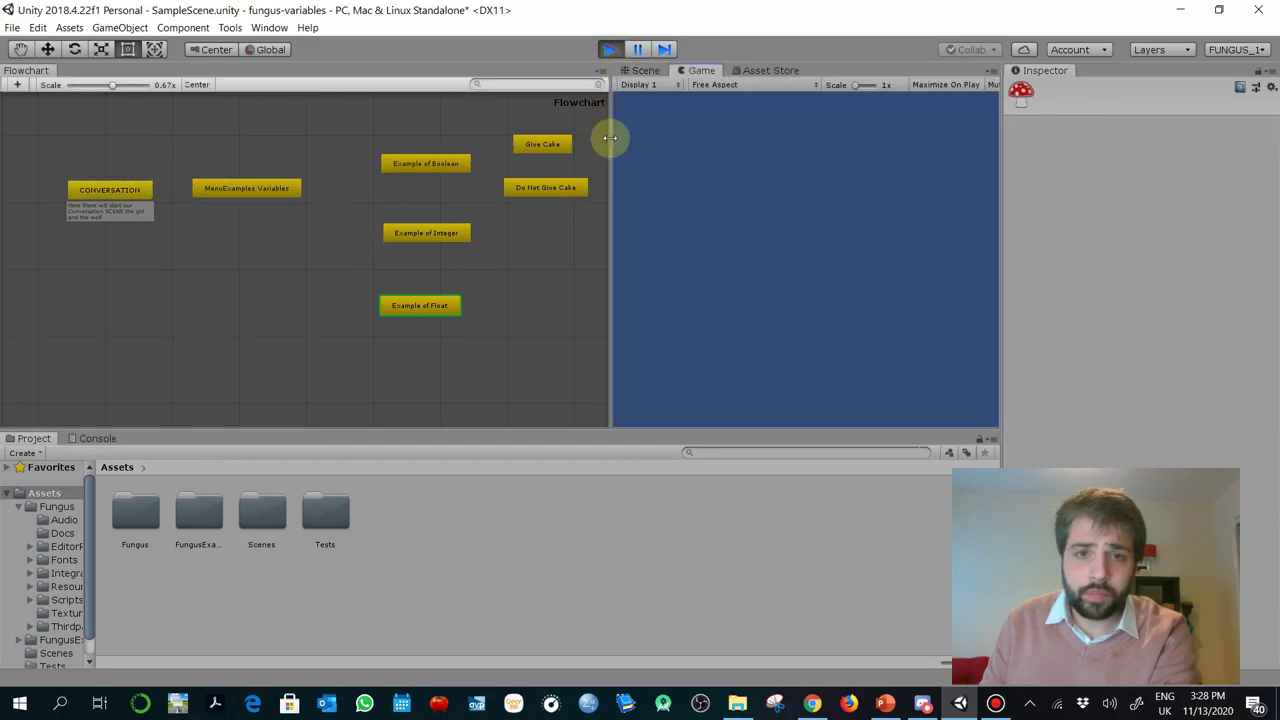
# Widen the running Game view and the Flowchart pane, then stop Play mode.
pyautogui.moveTo(609, 137); pyautogui.dragTo(371, 131)
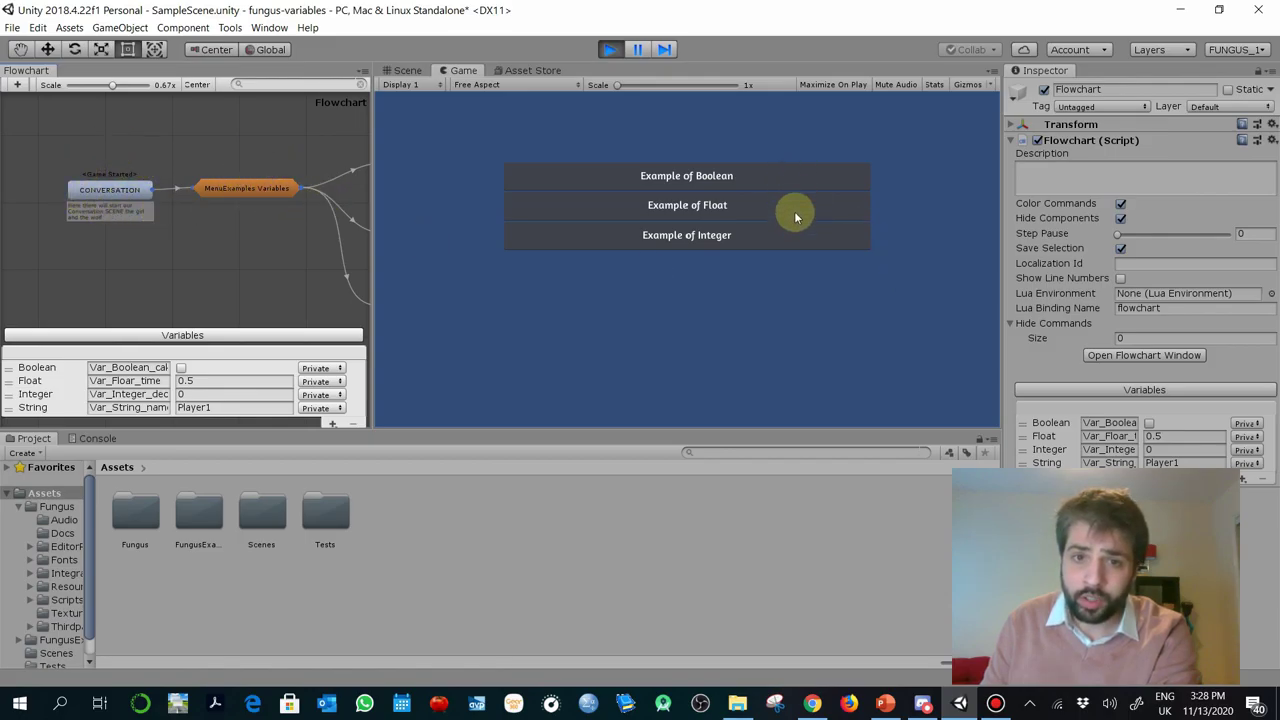
pyautogui.moveTo(365, 332); pyautogui.dragTo(706, 251)
pyautogui.hotkey('ctrl', 'p')
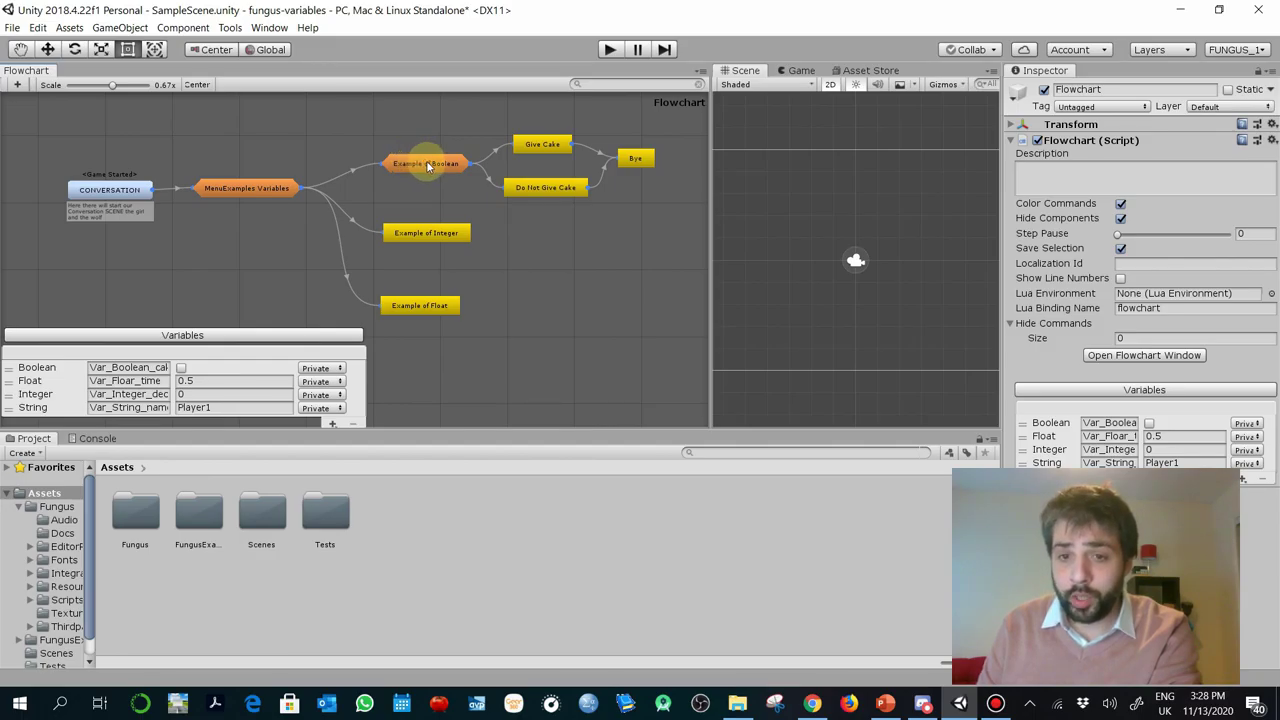
# Compare Example of Boolean's Give Cake and Do Not Give Cake options, then view both cake blocks.
pyautogui.click(437, 168)
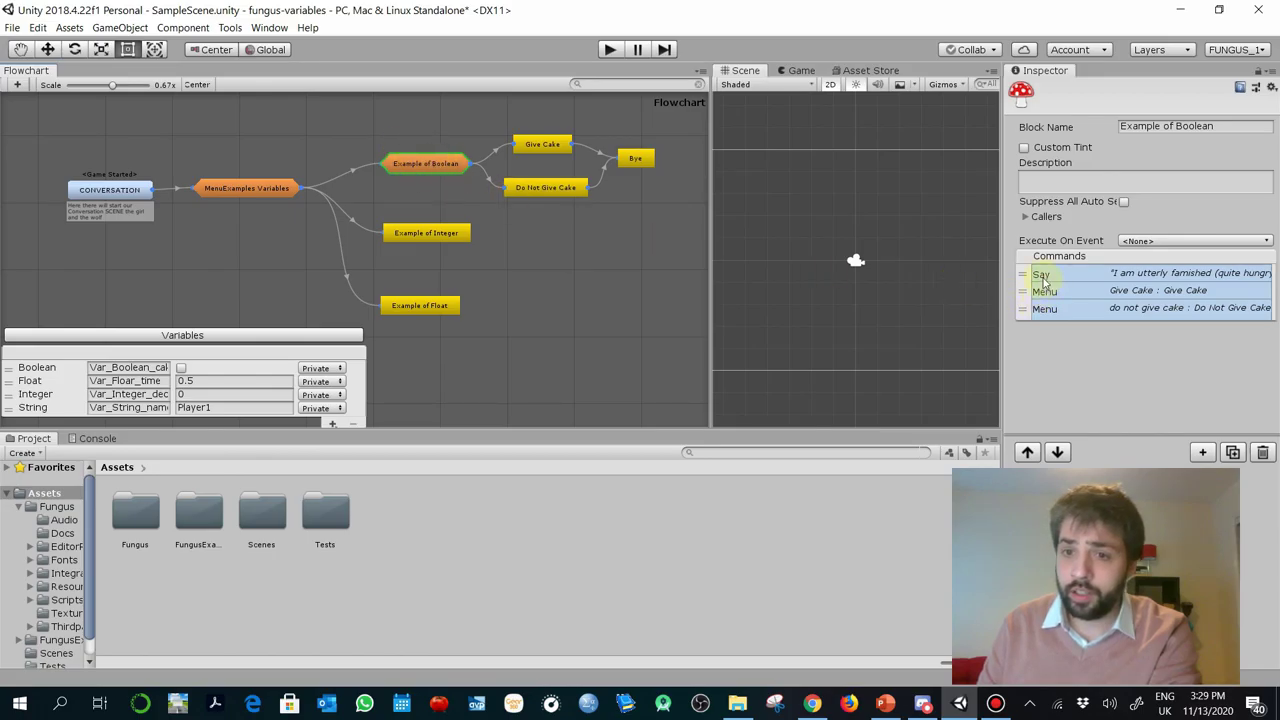
pyautogui.click(1107, 279)
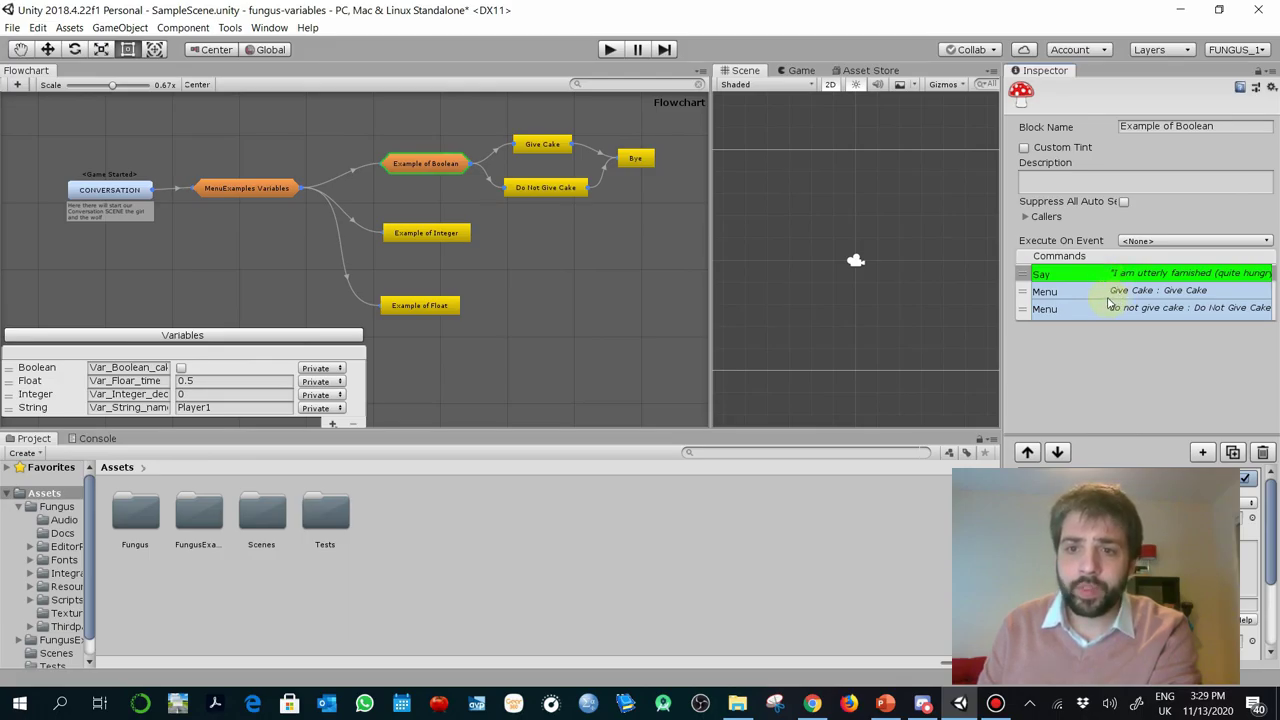
pyautogui.click(1106, 293)
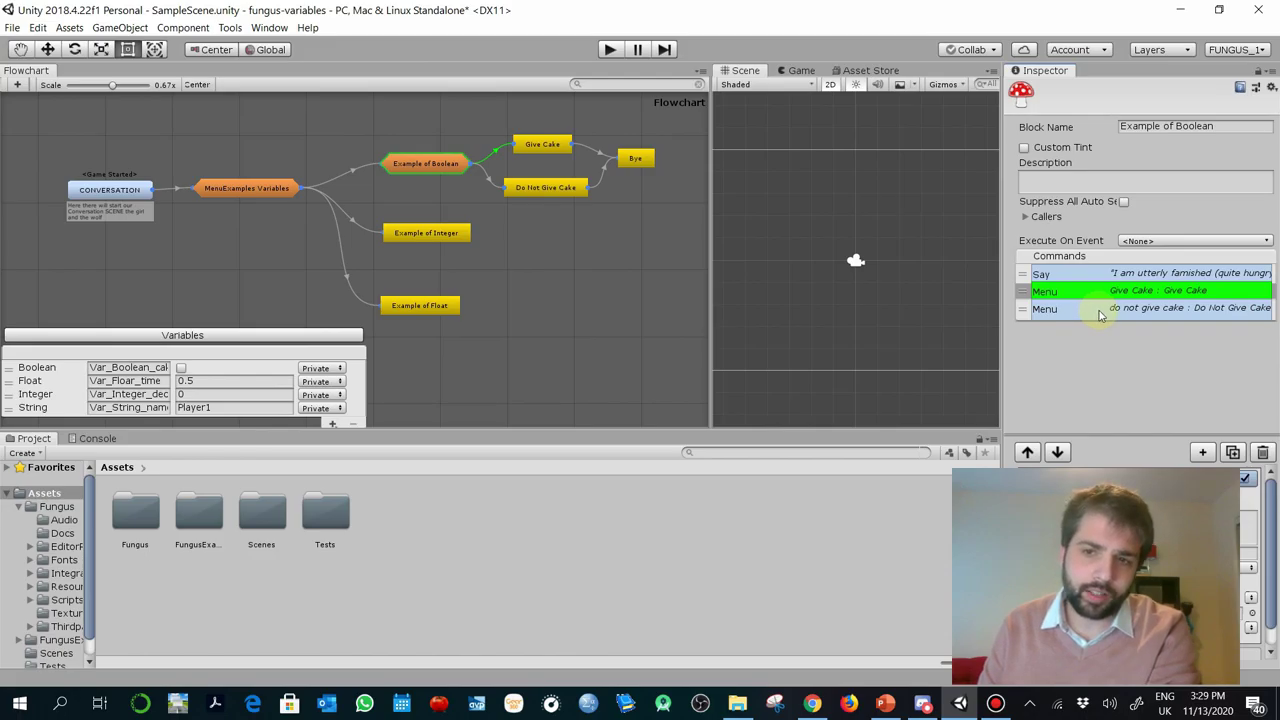
pyautogui.click(1100, 314)
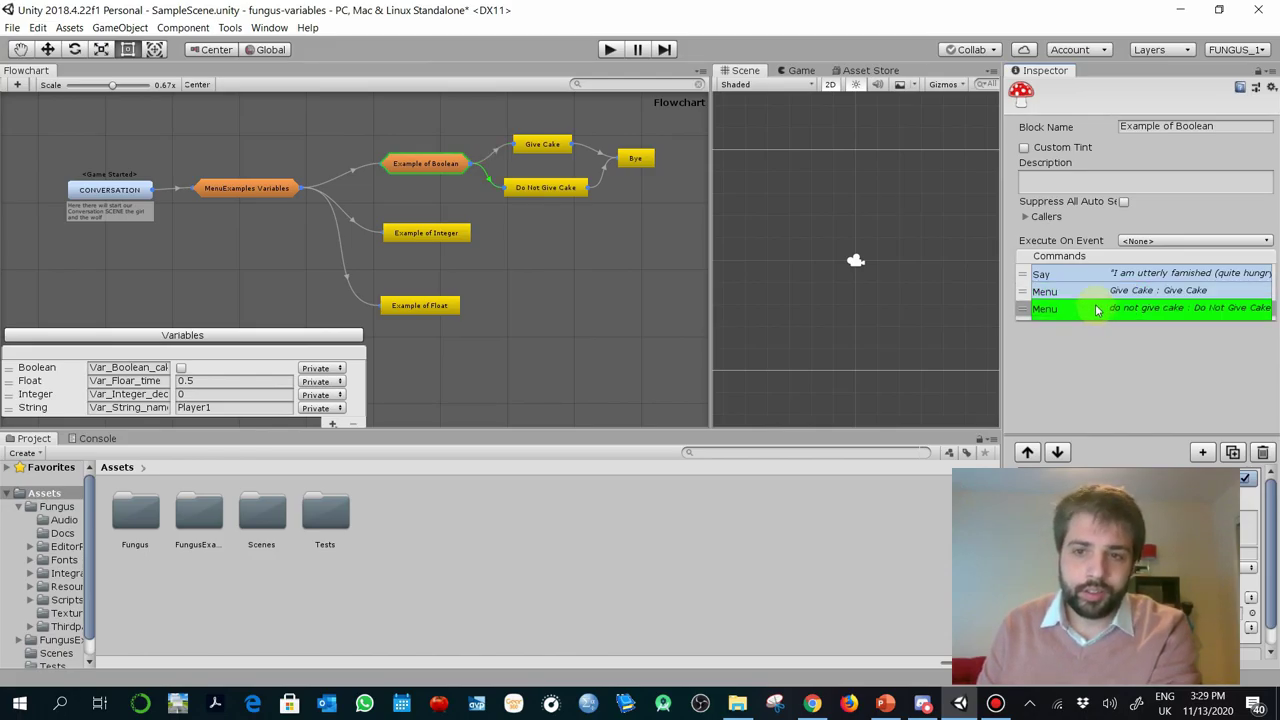
pyautogui.click(1096, 291)
pyautogui.click(1100, 314)
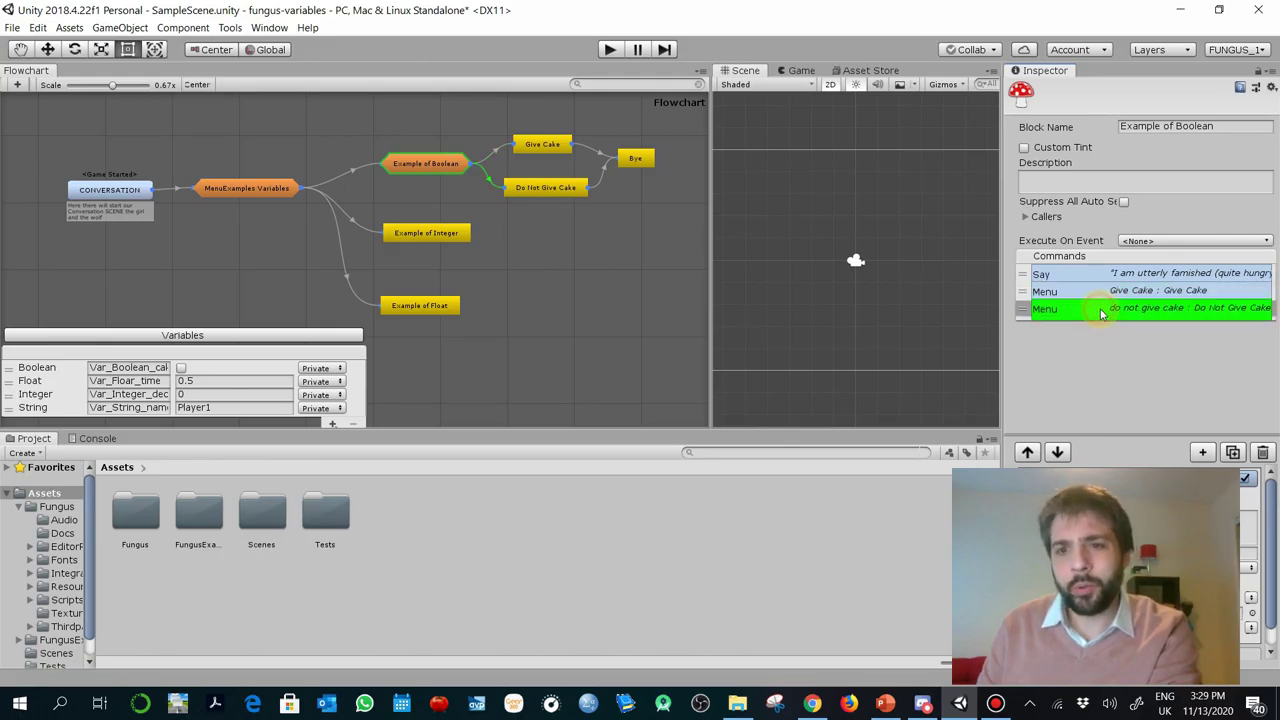
pyautogui.click(1093, 296)
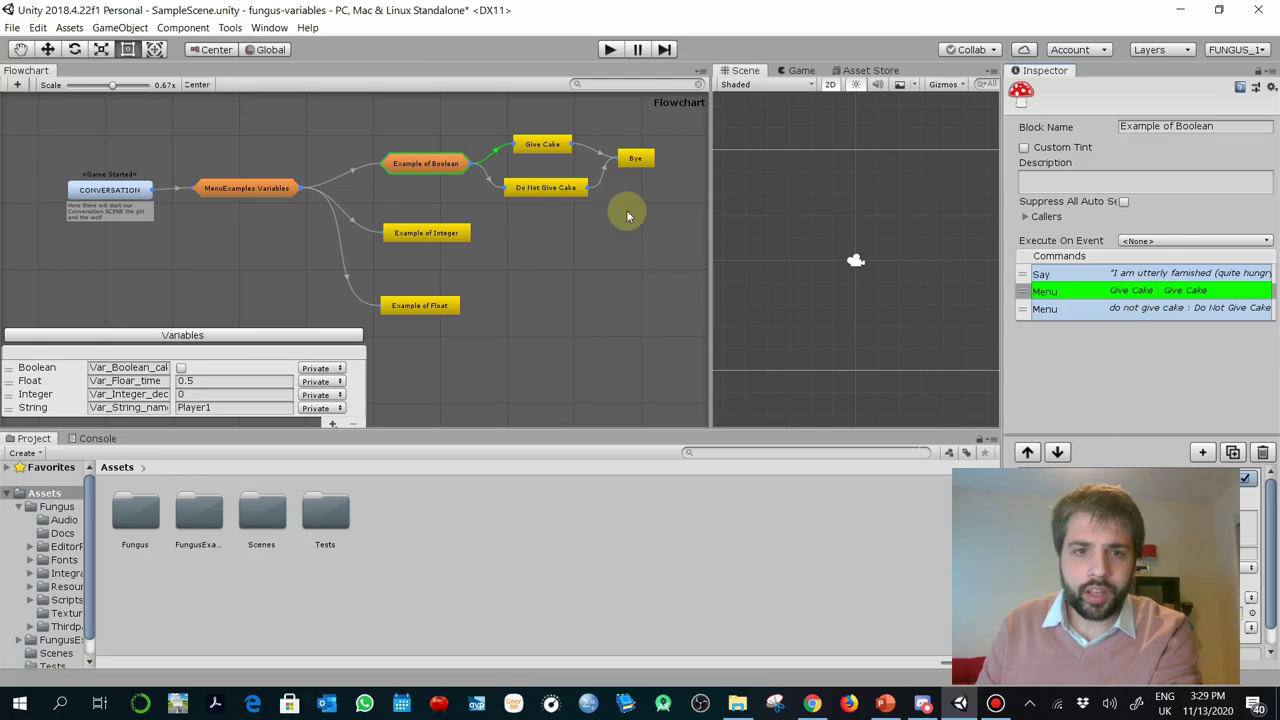
pyautogui.click(537, 146)
pyautogui.click(550, 190)
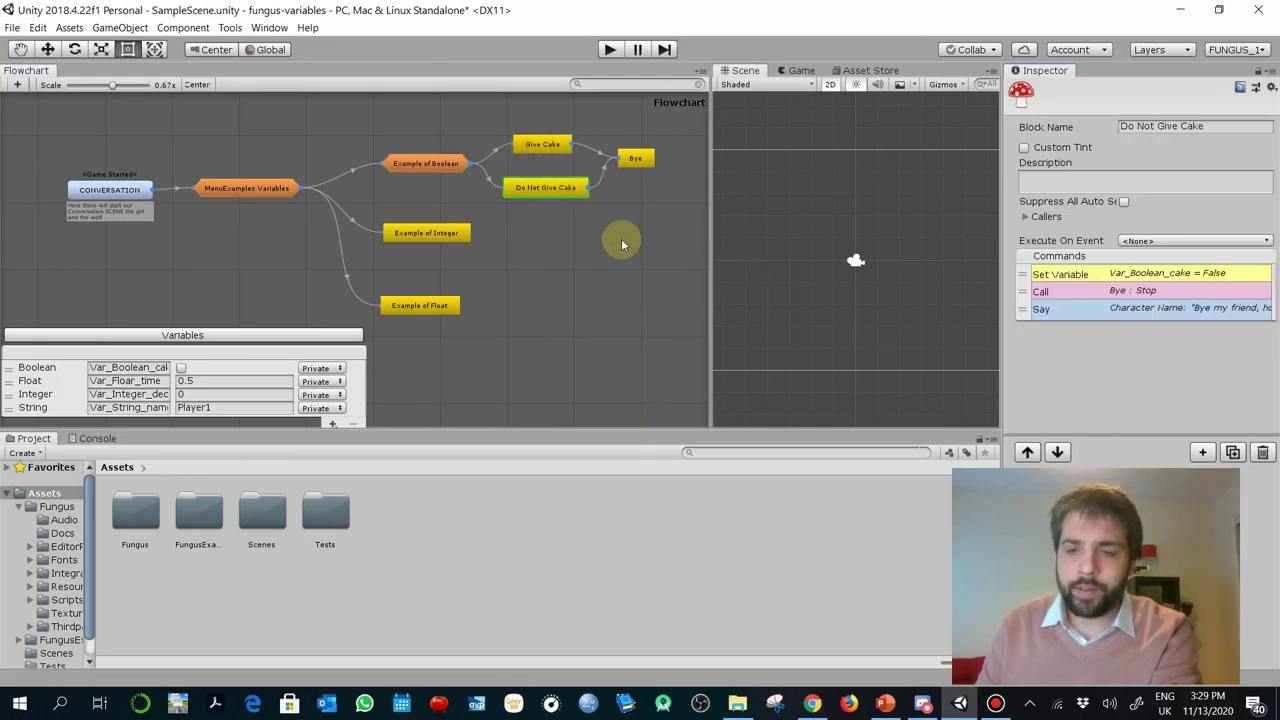
# Arrange the Give Cake, Do Not Give Cake and Bye blocks neatly in the flowchart.
pyautogui.moveTo(523, 191); pyautogui.dragTo(535, 234)
pyautogui.moveTo(540, 144); pyautogui.dragTo(550, 122)
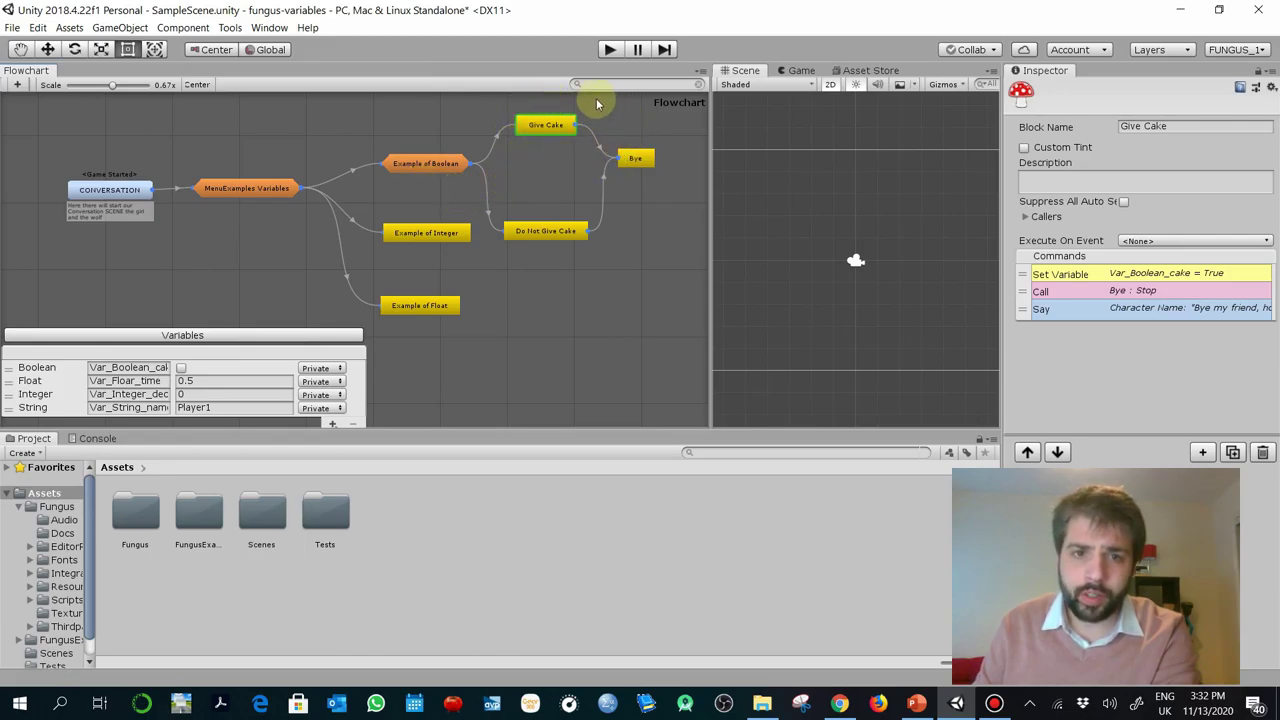
pyautogui.moveTo(544, 126); pyautogui.dragTo(538, 136)
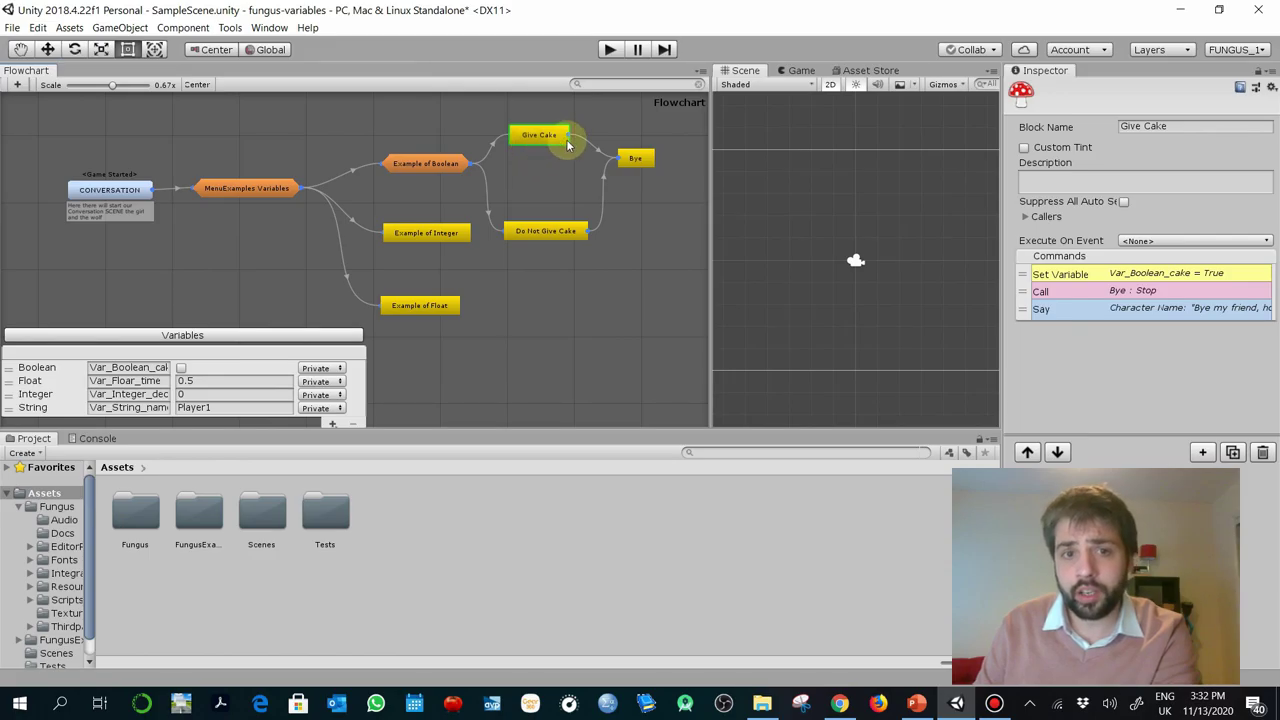
pyautogui.moveTo(550, 230); pyautogui.dragTo(553, 198)
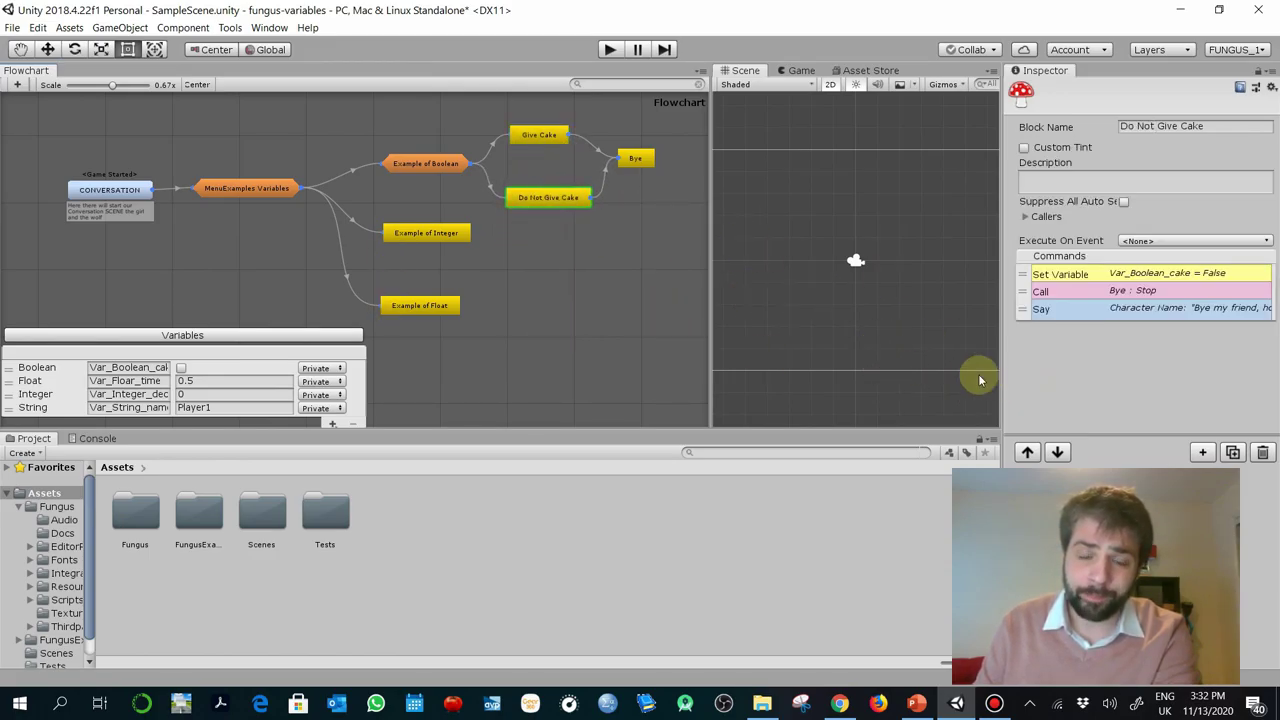
pyautogui.moveTo(646, 164)
pyautogui.mouseDown()
pyautogui.moveTo(664, 160)
pyautogui.moveTo(654, 156)
pyautogui.mouseUp()
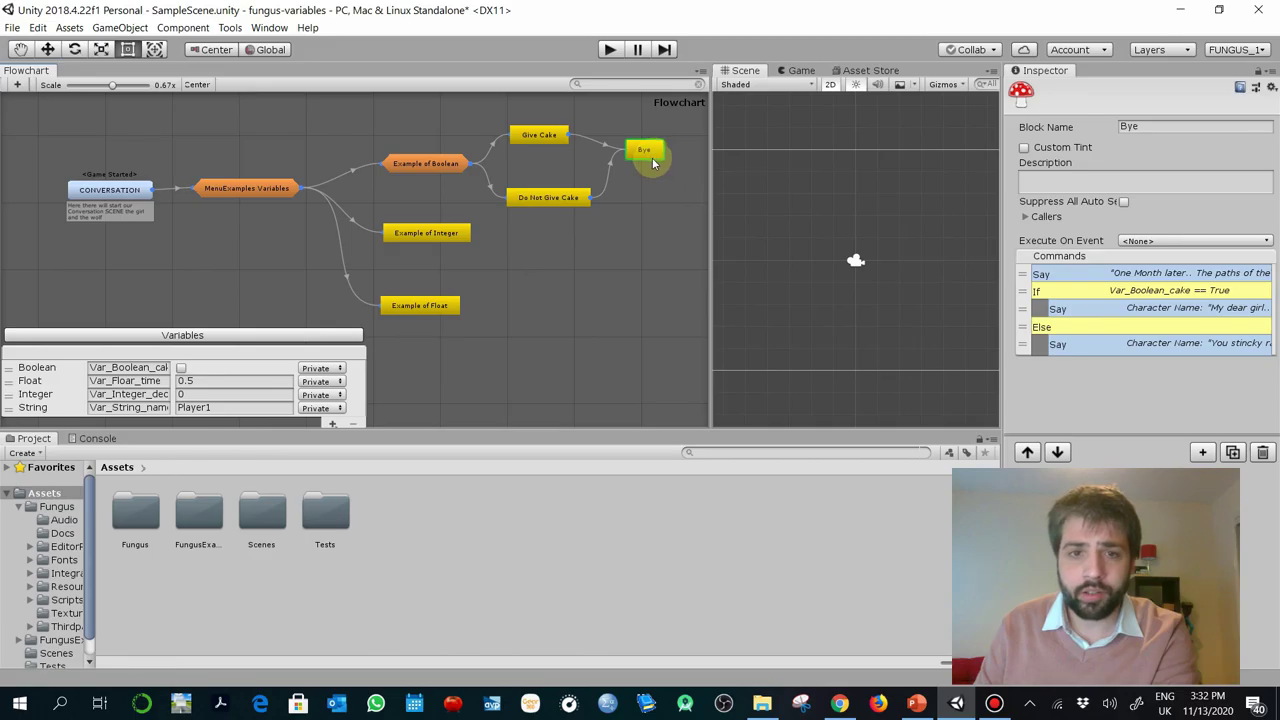
pyautogui.moveTo(537, 134); pyautogui.dragTo(547, 135)
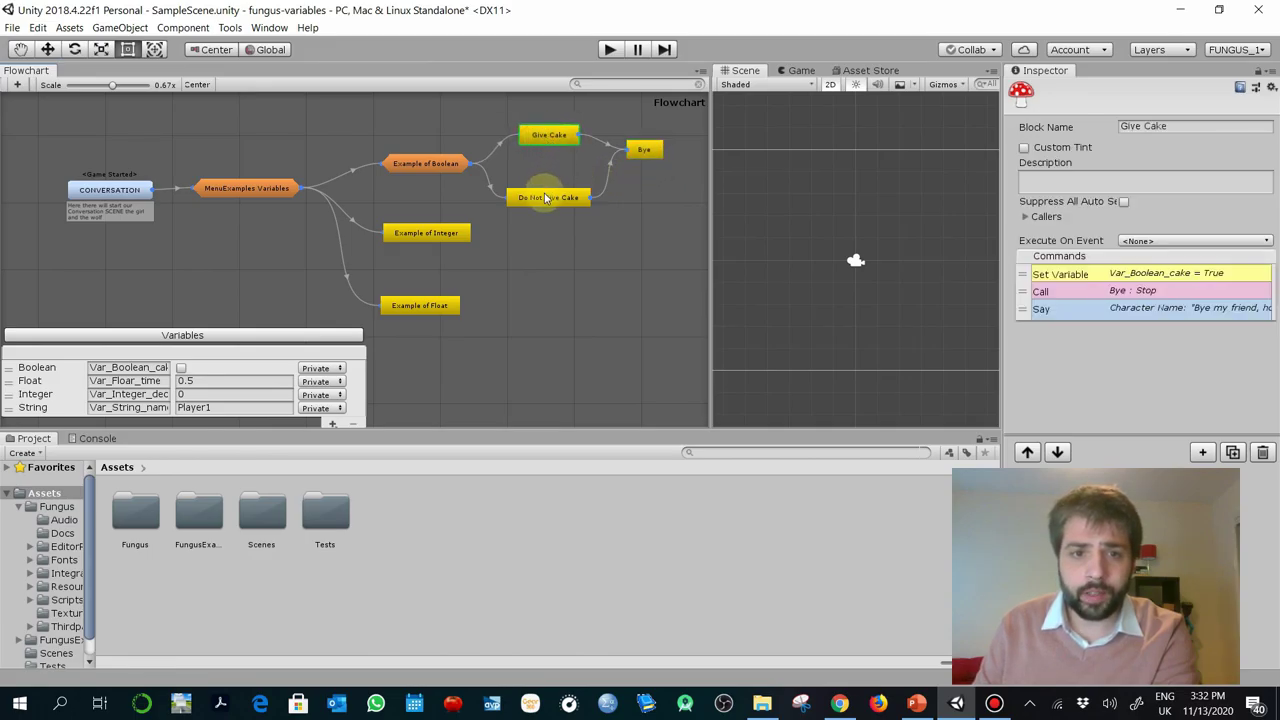
pyautogui.moveTo(544, 196); pyautogui.dragTo(552, 197)
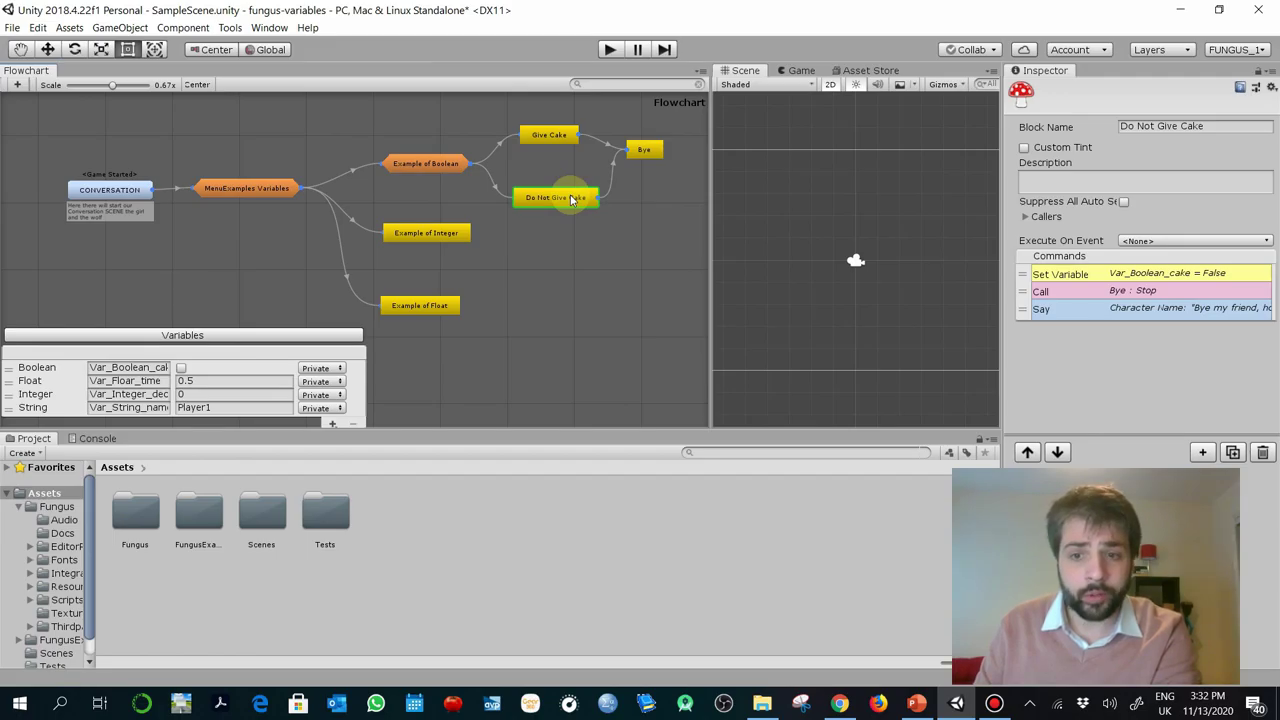
pyautogui.moveTo(571, 199); pyautogui.dragTo(564, 176)
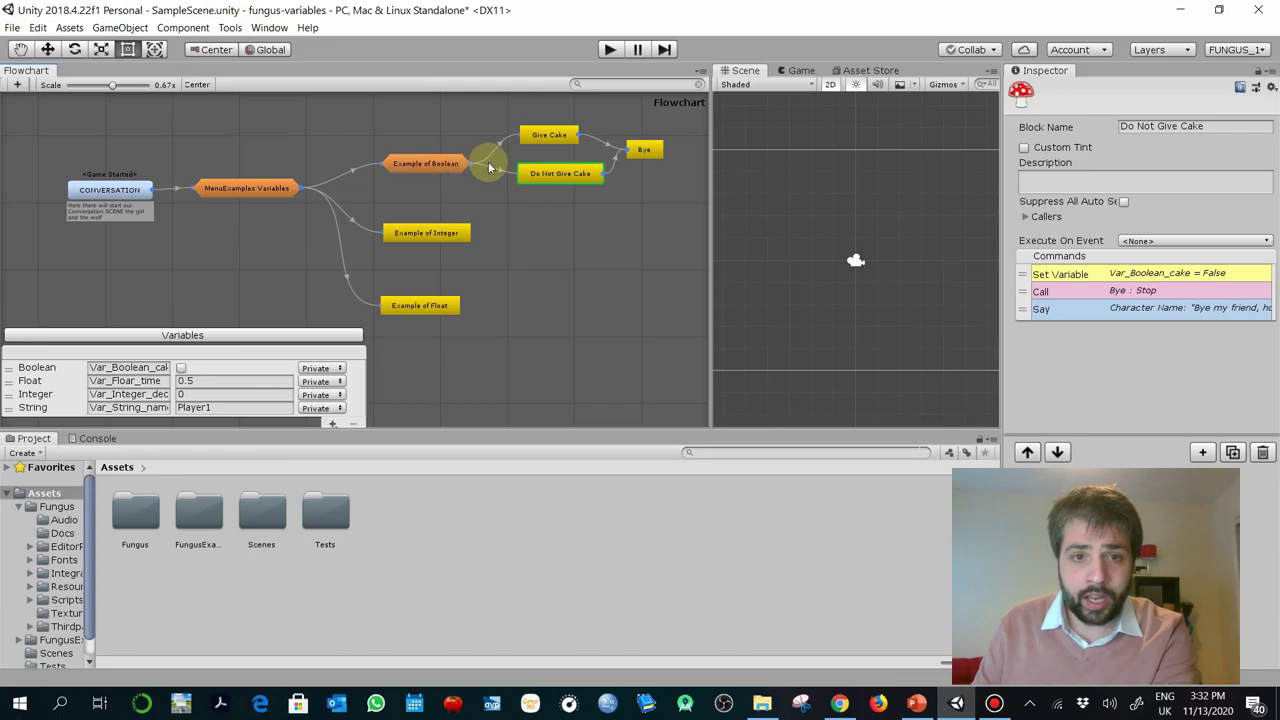
# Reposition Bye and inspect its 'One Month later' line and Var_Boolean_cake == True condition.
pyautogui.click(551, 140)
pyautogui.moveTo(548, 173); pyautogui.dragTo(550, 165)
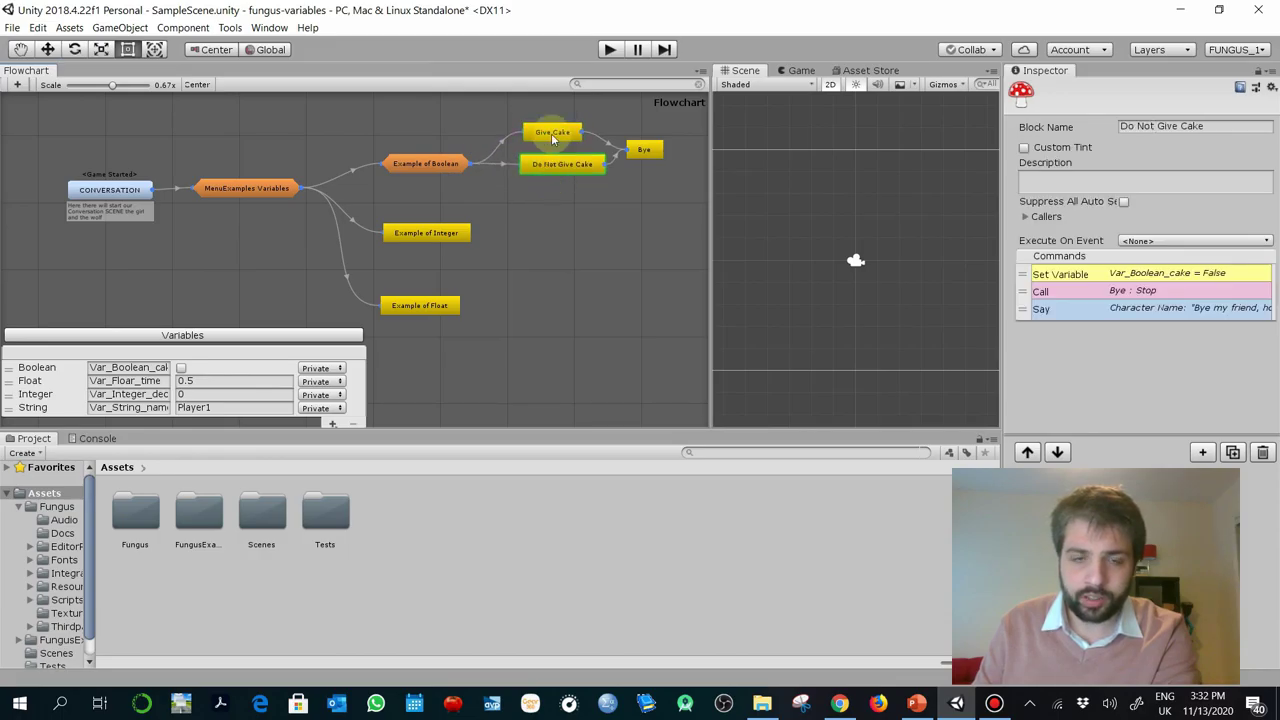
pyautogui.click(553, 134)
pyautogui.click(550, 168)
pyautogui.moveTo(651, 151); pyautogui.dragTo(671, 147)
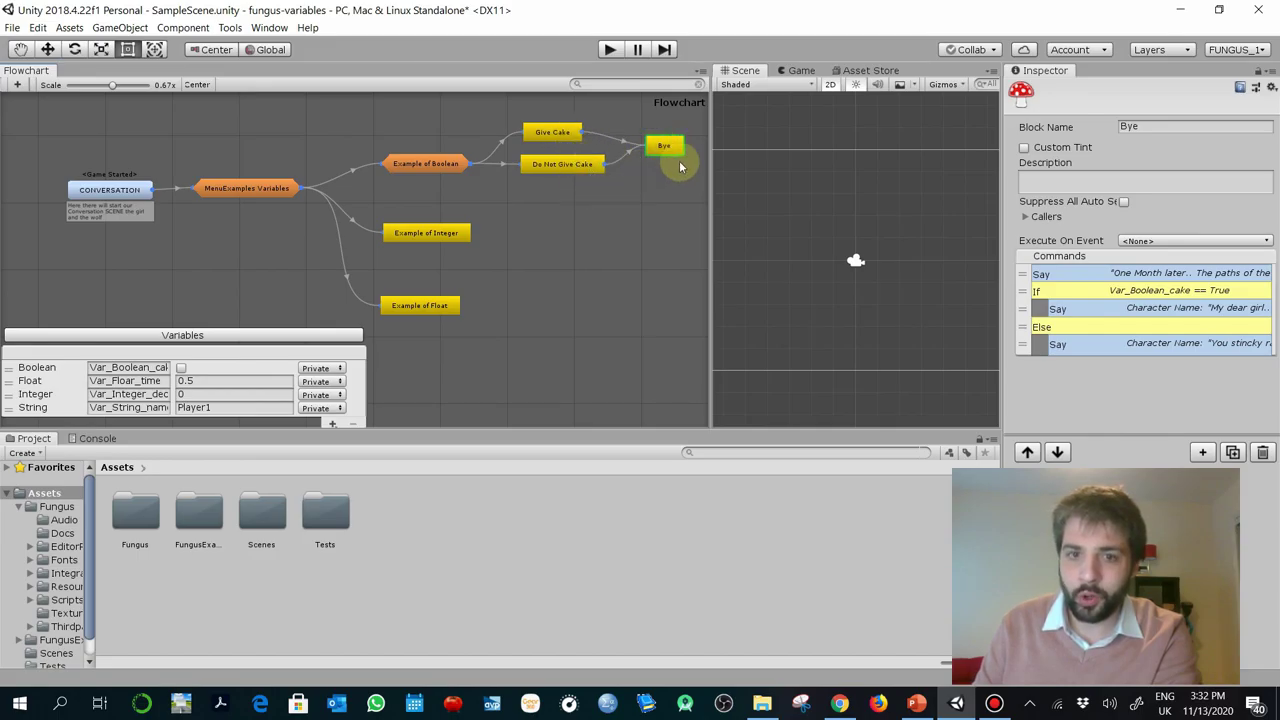
pyautogui.click(676, 178)
pyautogui.click(670, 147)
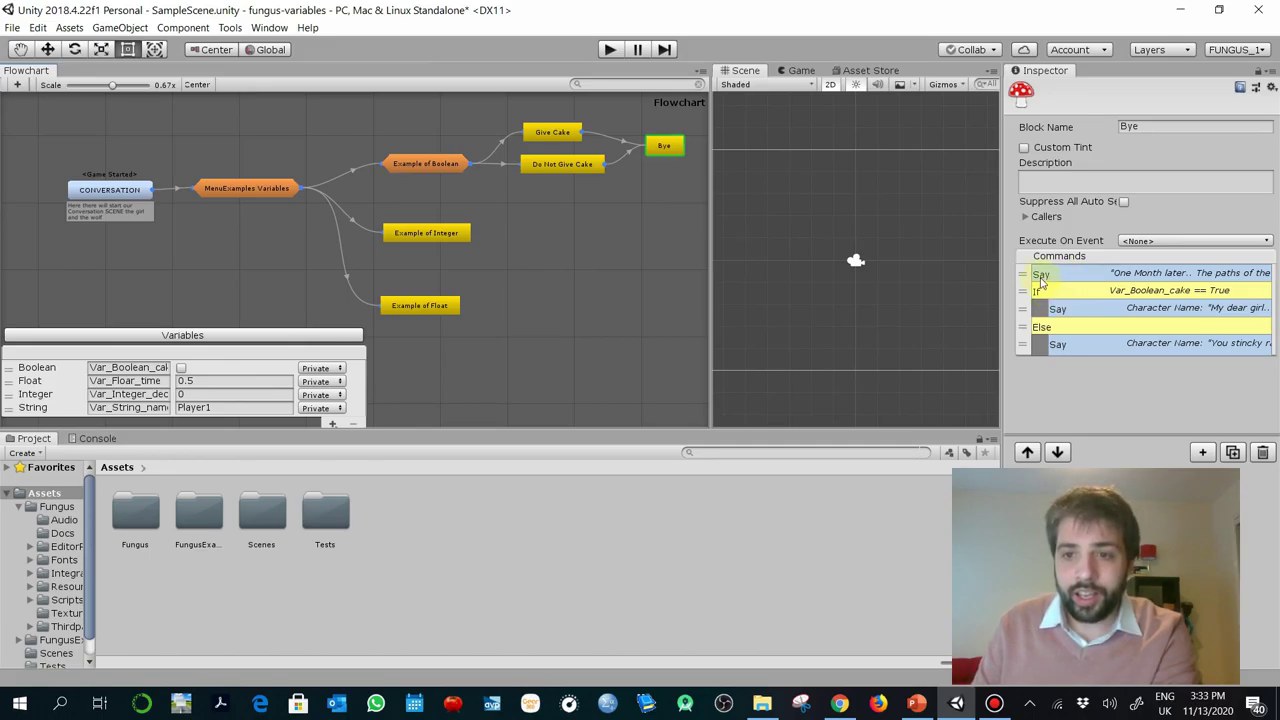
pyautogui.click(1102, 278)
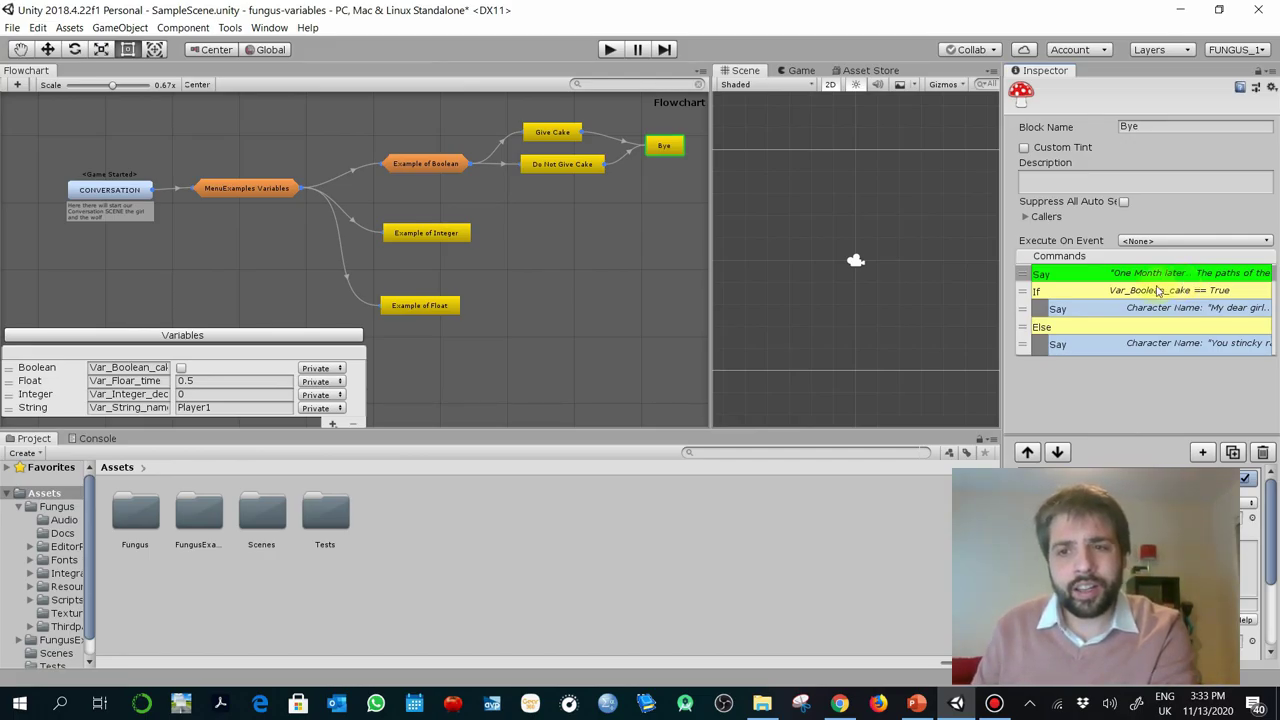
pyautogui.click(1112, 293)
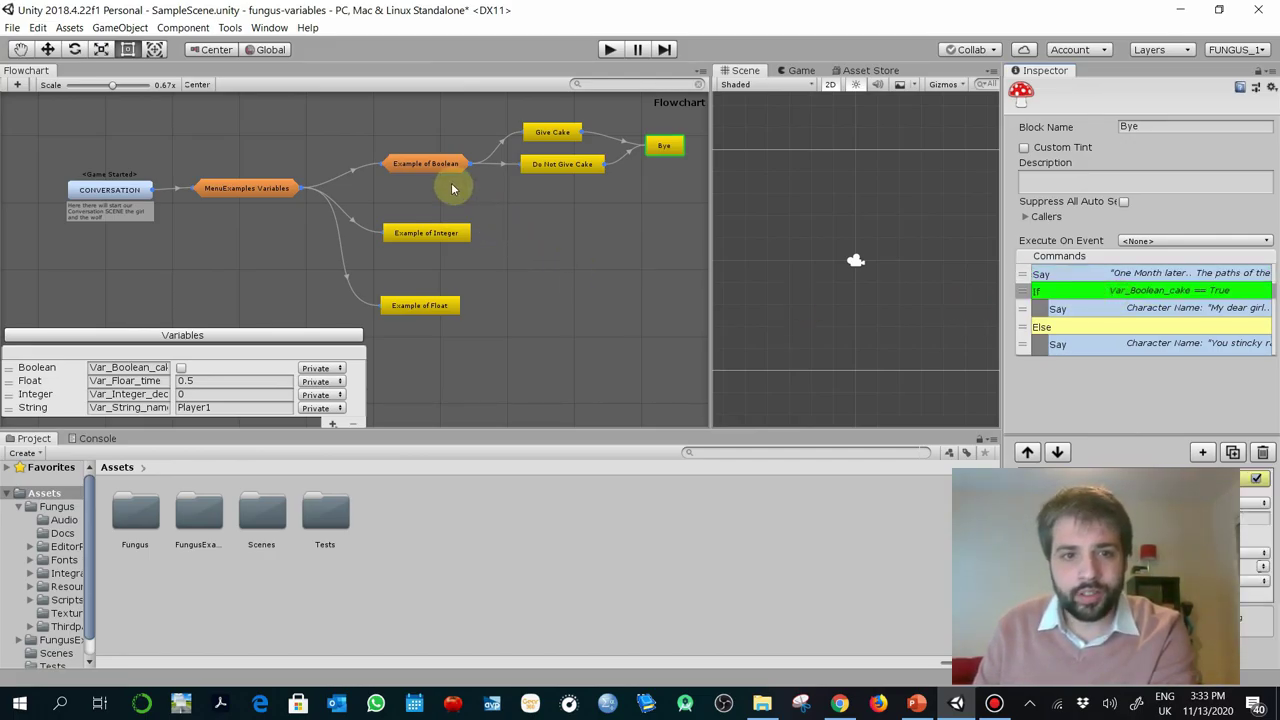
# Fine-tune block positions, confirm Give Cake sets Var_Boolean_cake to True, and run the scene.
pyautogui.moveTo(545, 164); pyautogui.dragTo(547, 179)
pyautogui.click(551, 134)
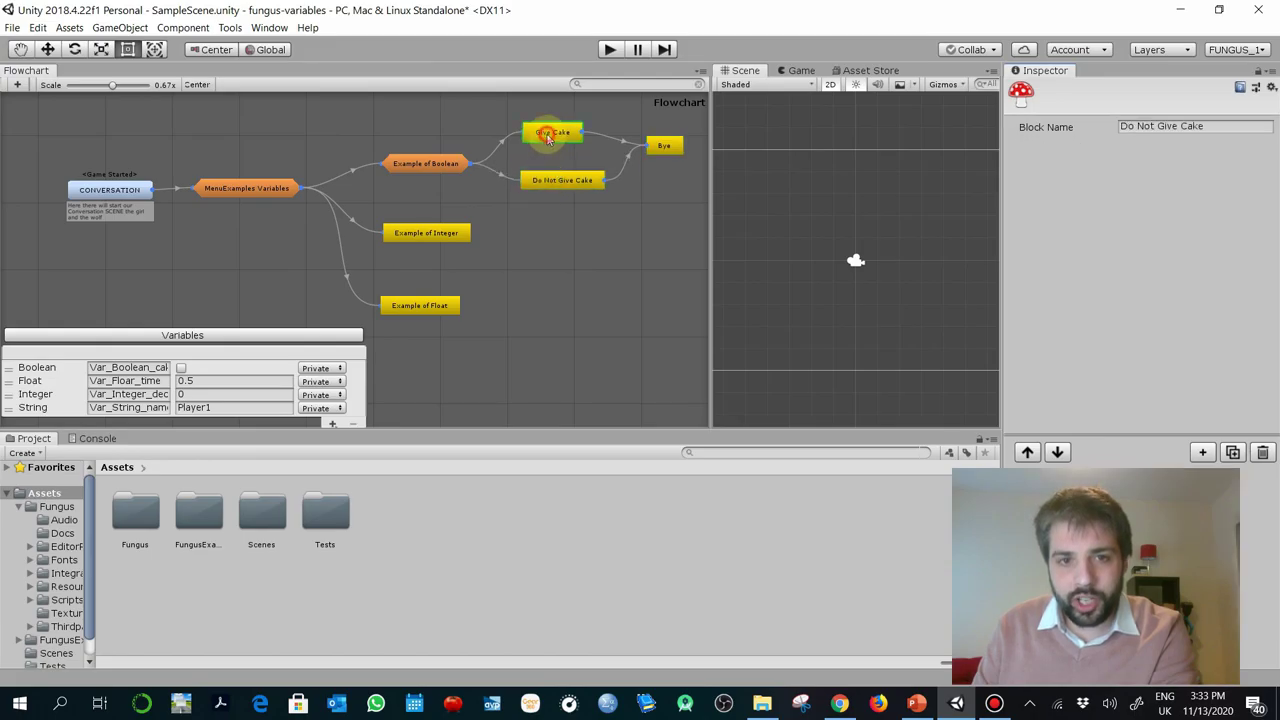
pyautogui.click(562, 178)
pyautogui.moveTo(656, 163); pyautogui.dragTo(643, 166)
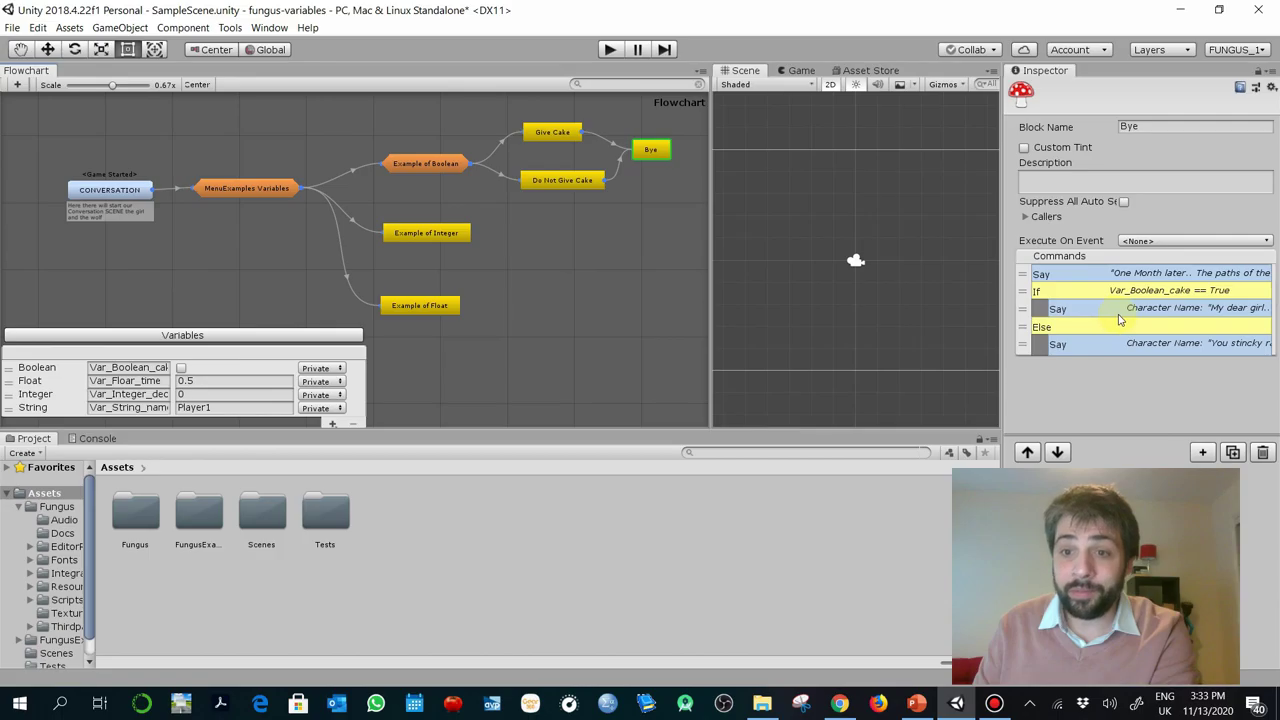
pyautogui.click(545, 141)
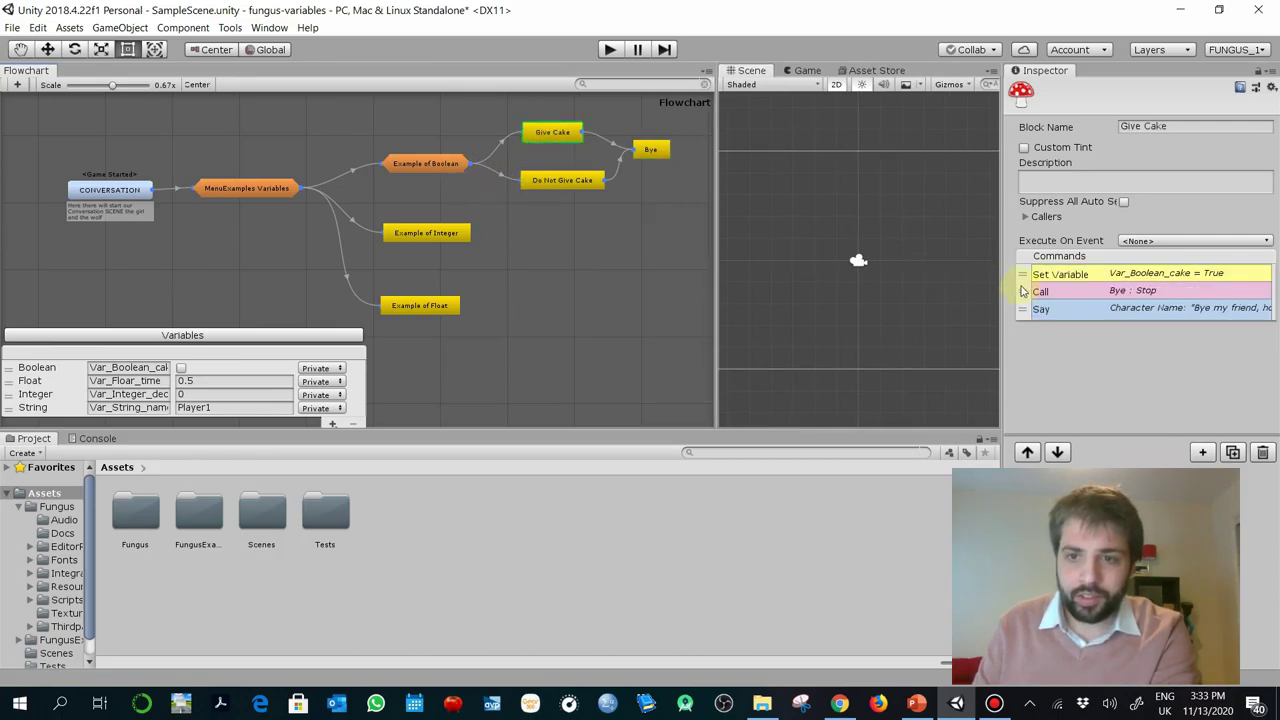
pyautogui.click(1085, 277)
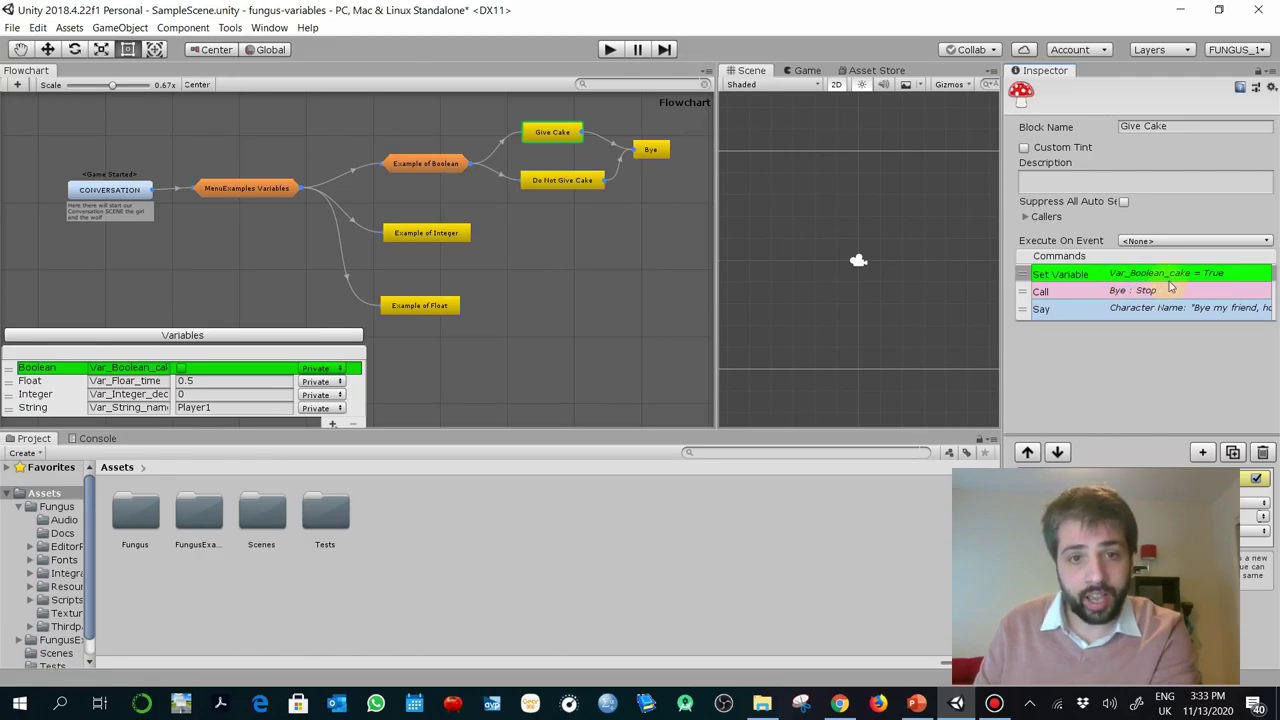
pyautogui.click(560, 182)
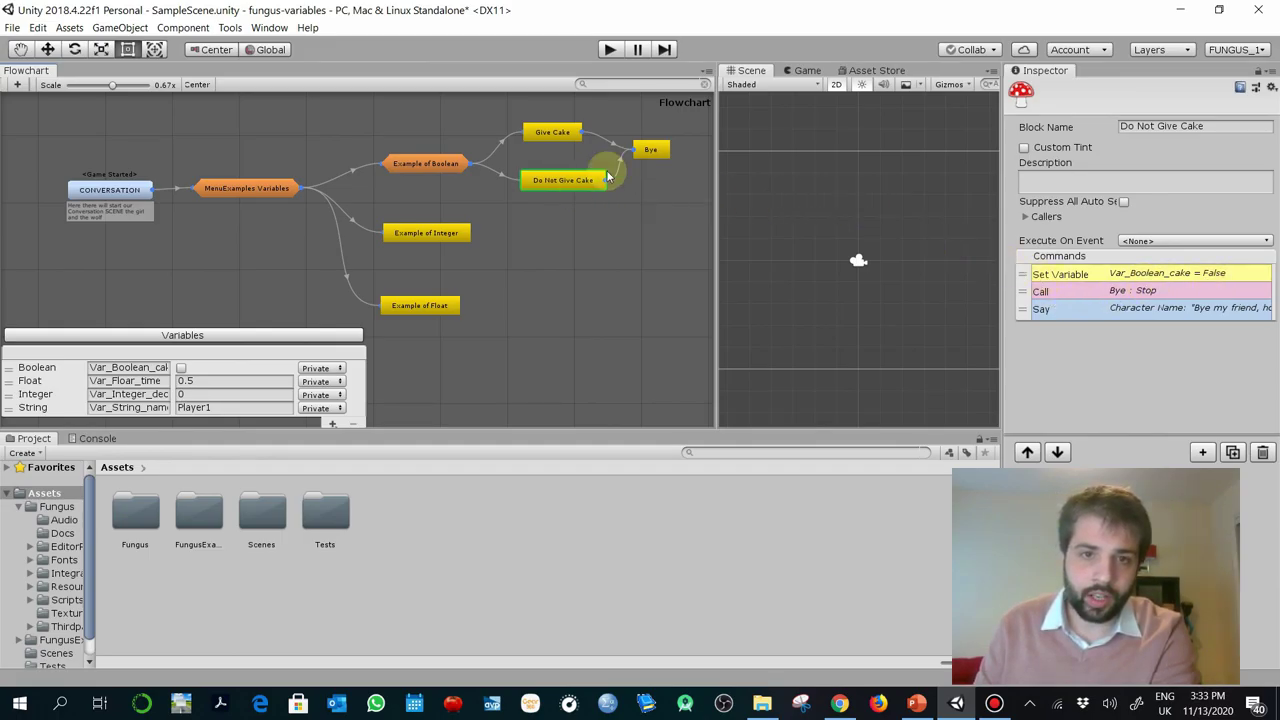
pyautogui.click(609, 49)
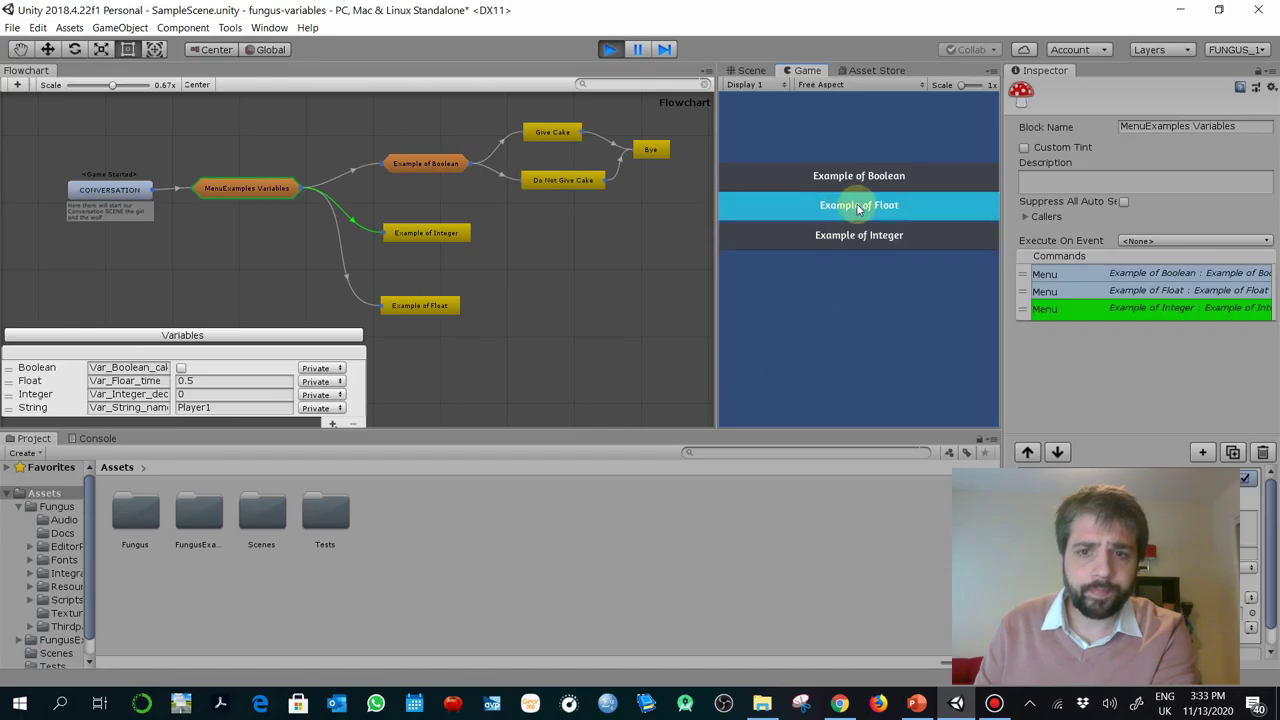
# Play-test Example of Boolean choosing to give the cake, then stop the game.
pyautogui.click(926, 179)
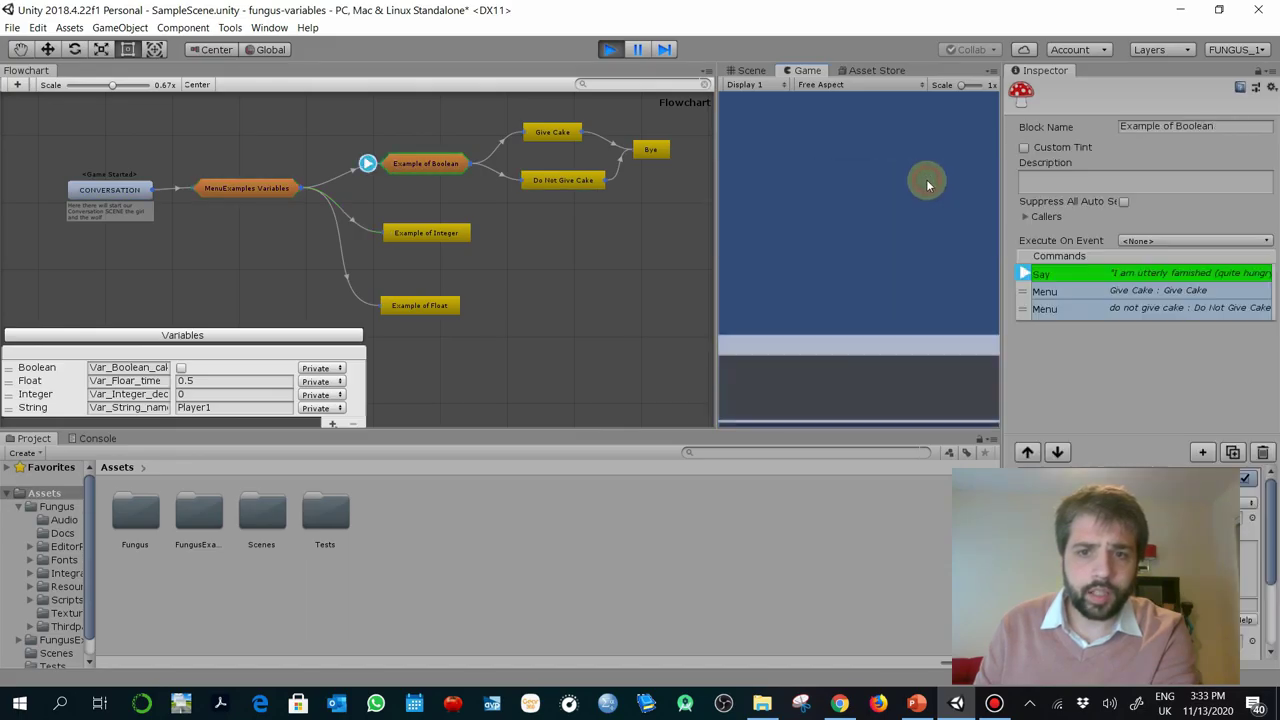
pyautogui.click(716, 277)
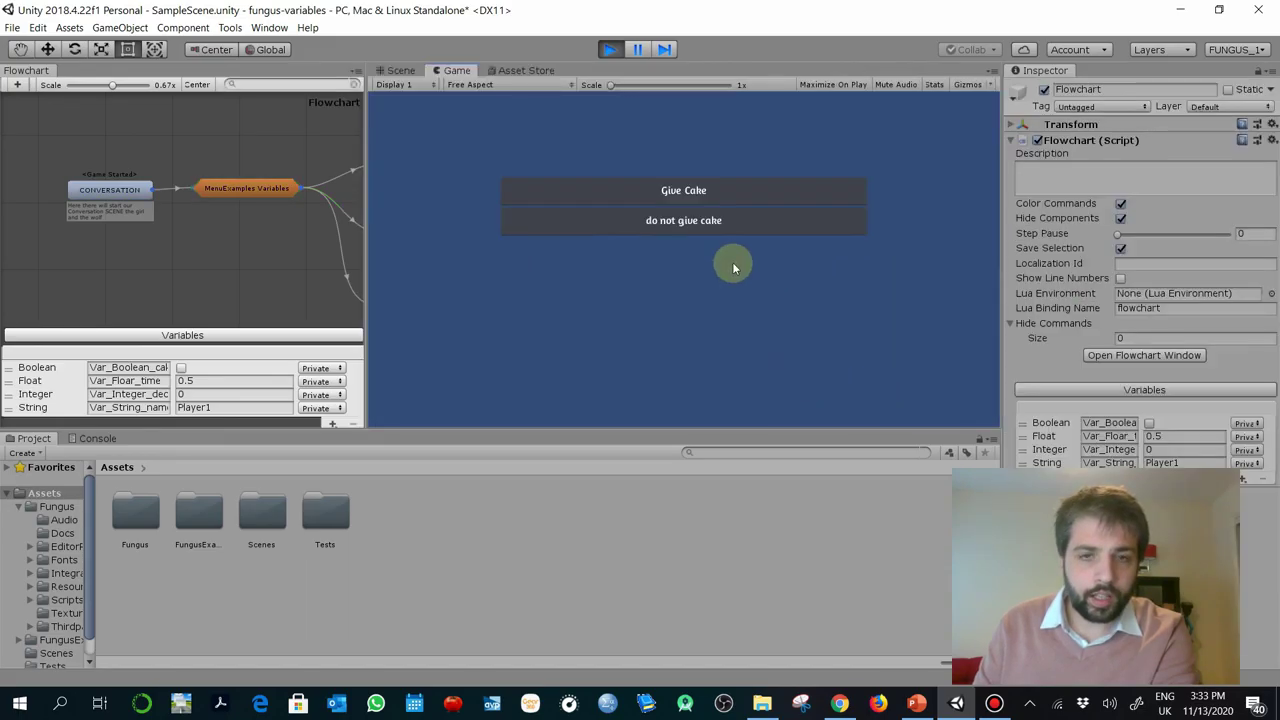
pyautogui.click(762, 192)
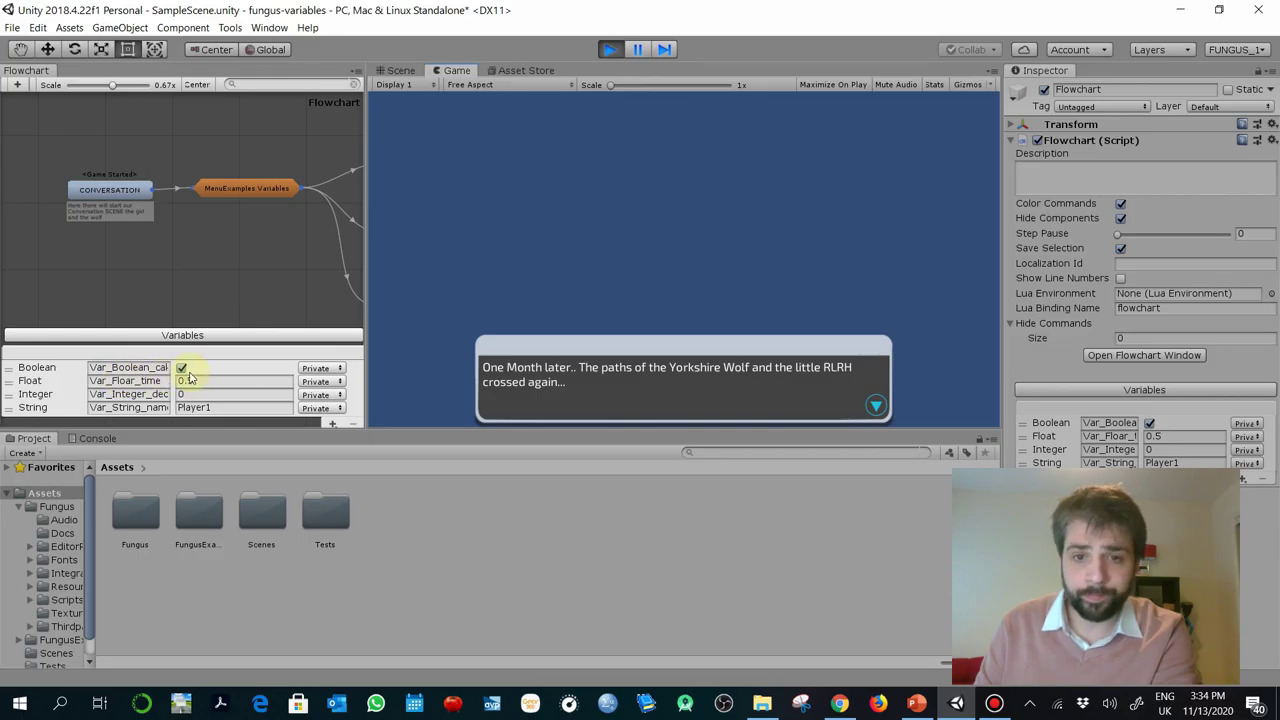
pyautogui.click(873, 400)
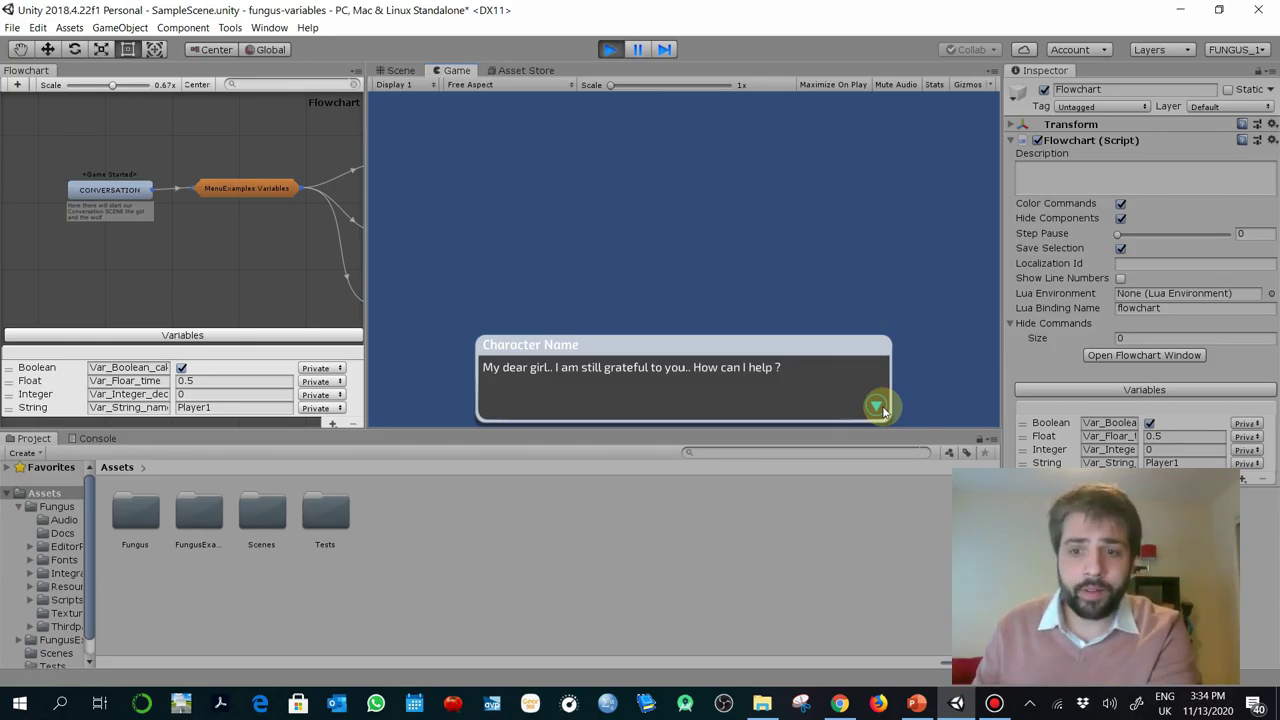
pyautogui.click(609, 49)
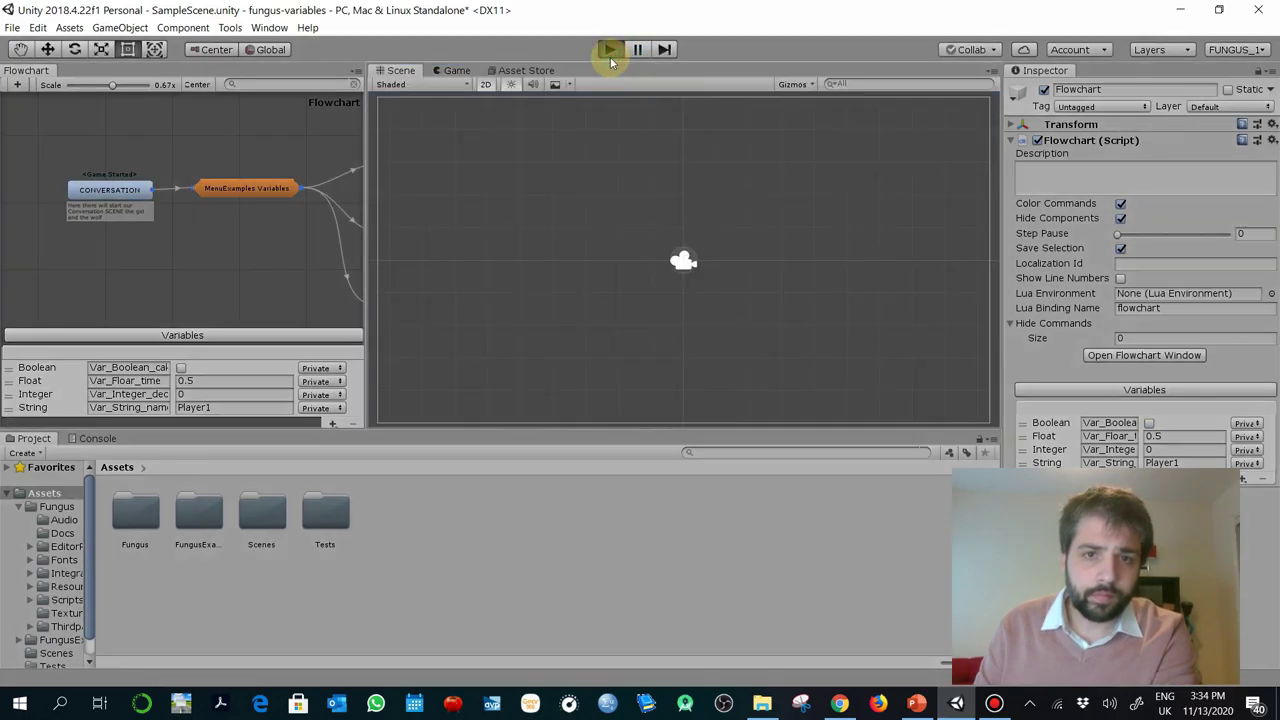
# Rerun Example of Boolean, decline the cake, read the wolf's reply, and stop.
pyautogui.click(609, 50)
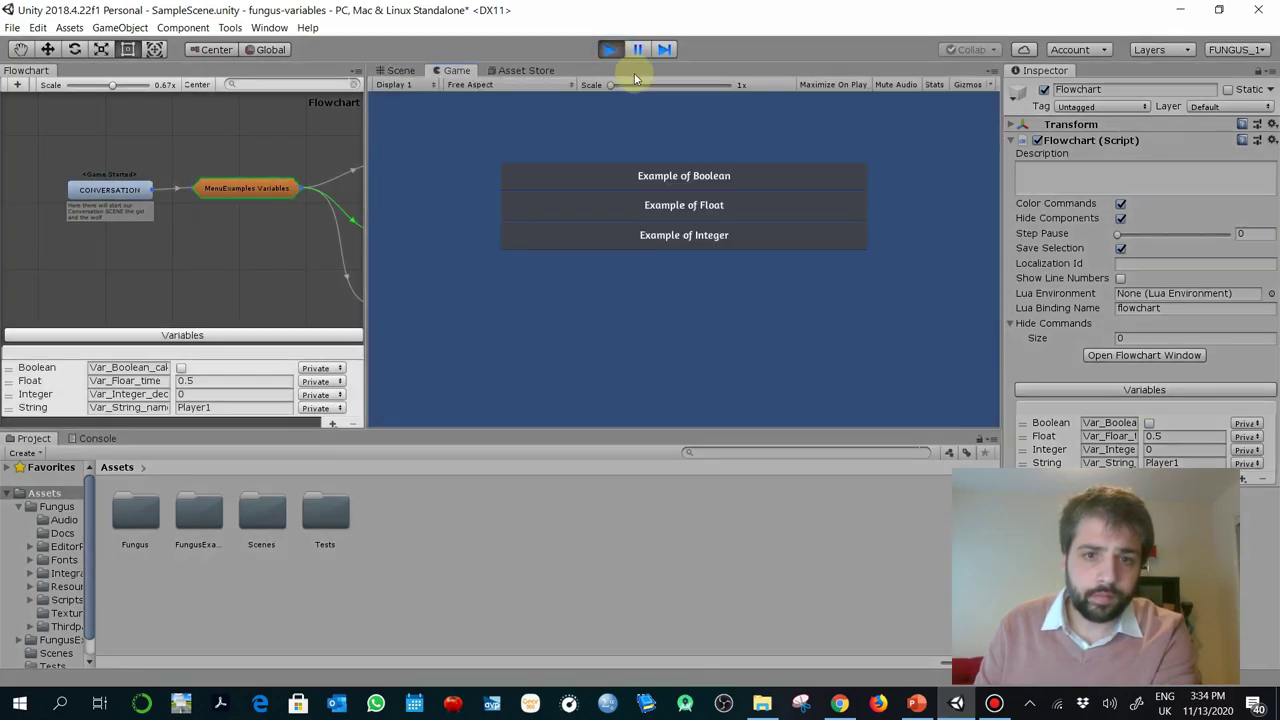
pyautogui.click(724, 181)
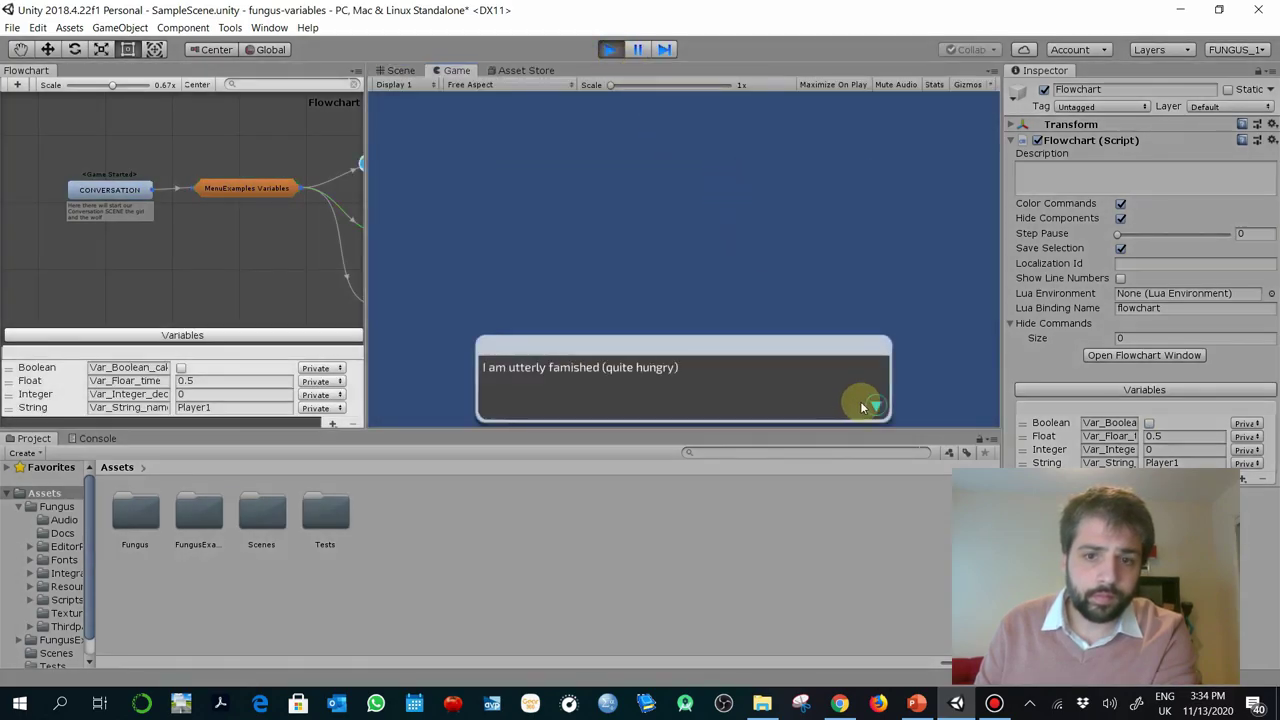
pyautogui.click(881, 407)
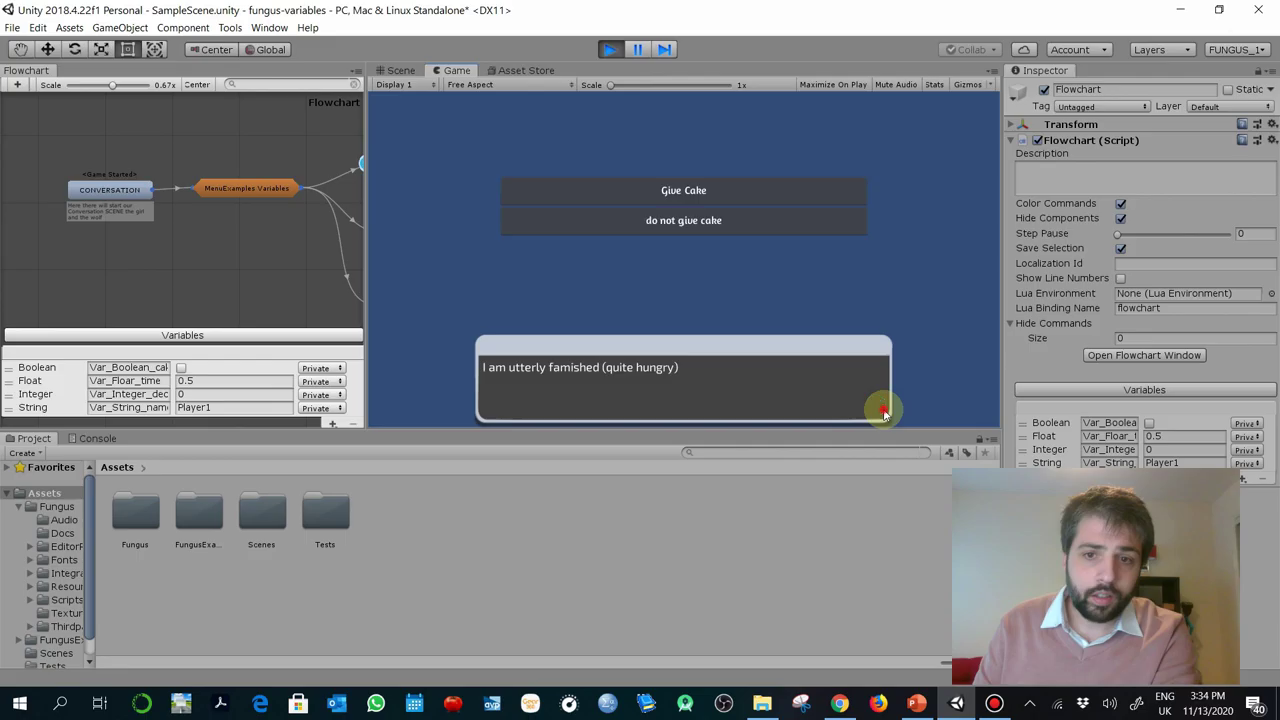
pyautogui.click(815, 228)
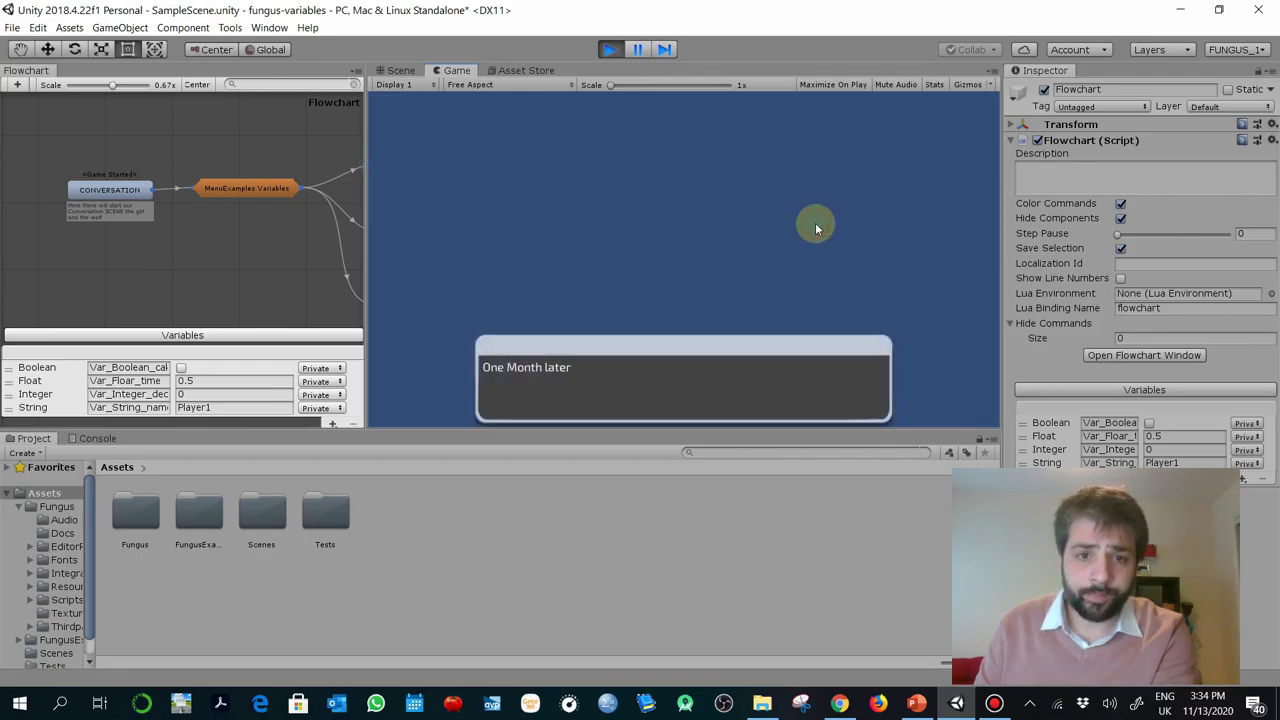
pyautogui.click(886, 425)
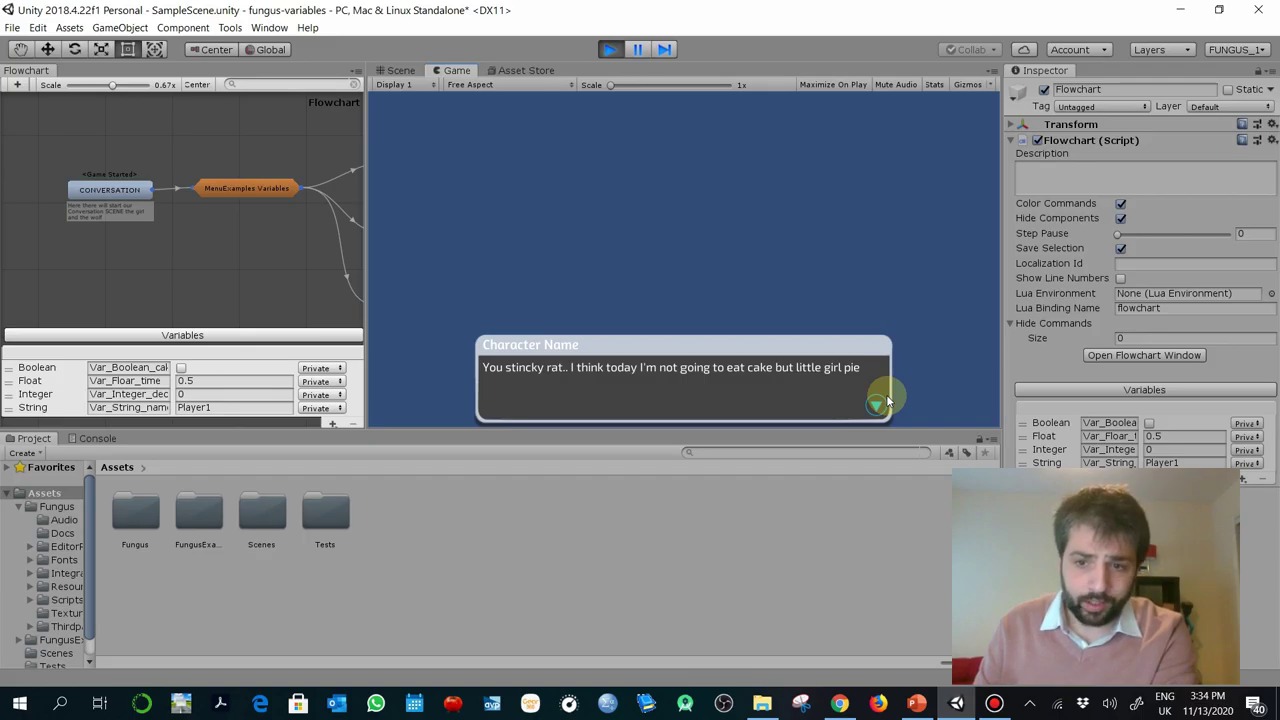
pyautogui.click(612, 50)
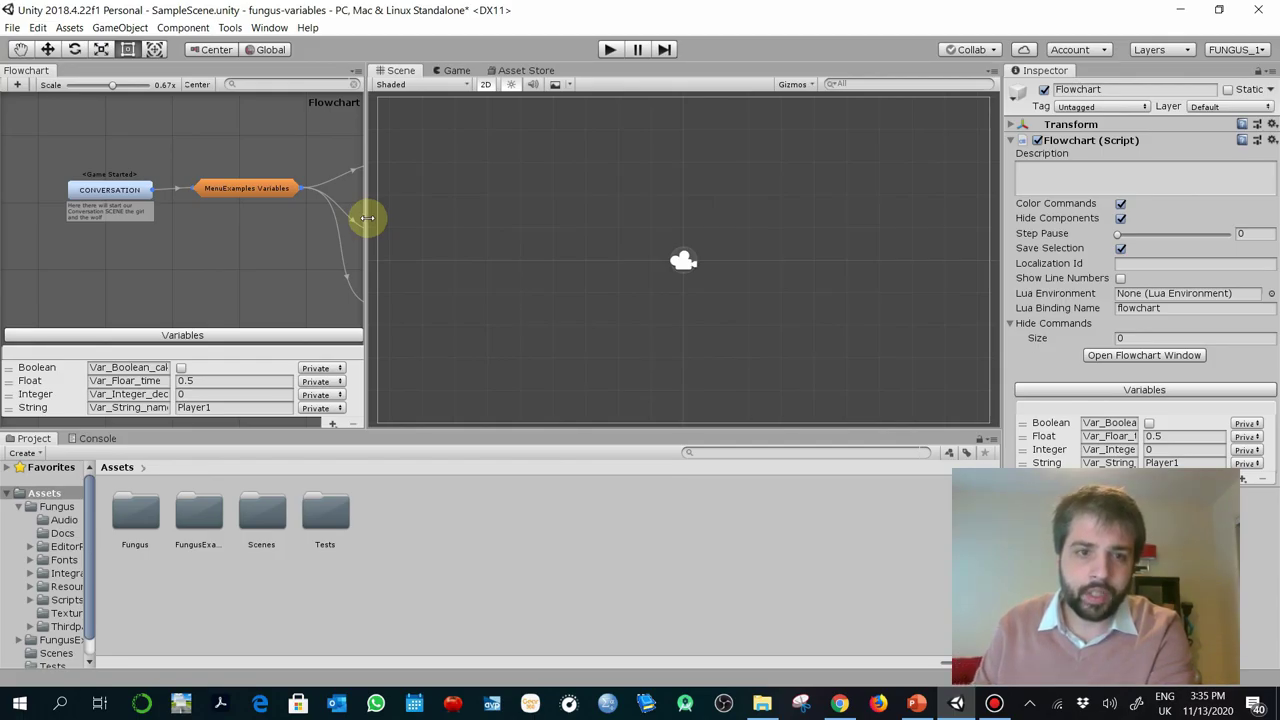
# Widen the flowchart and line up the Give Cake, Do Not Give Cake and Bye blocks.
pyautogui.moveTo(366, 201); pyautogui.dragTo(842, 277)
pyautogui.scroll(2, 580, 224)
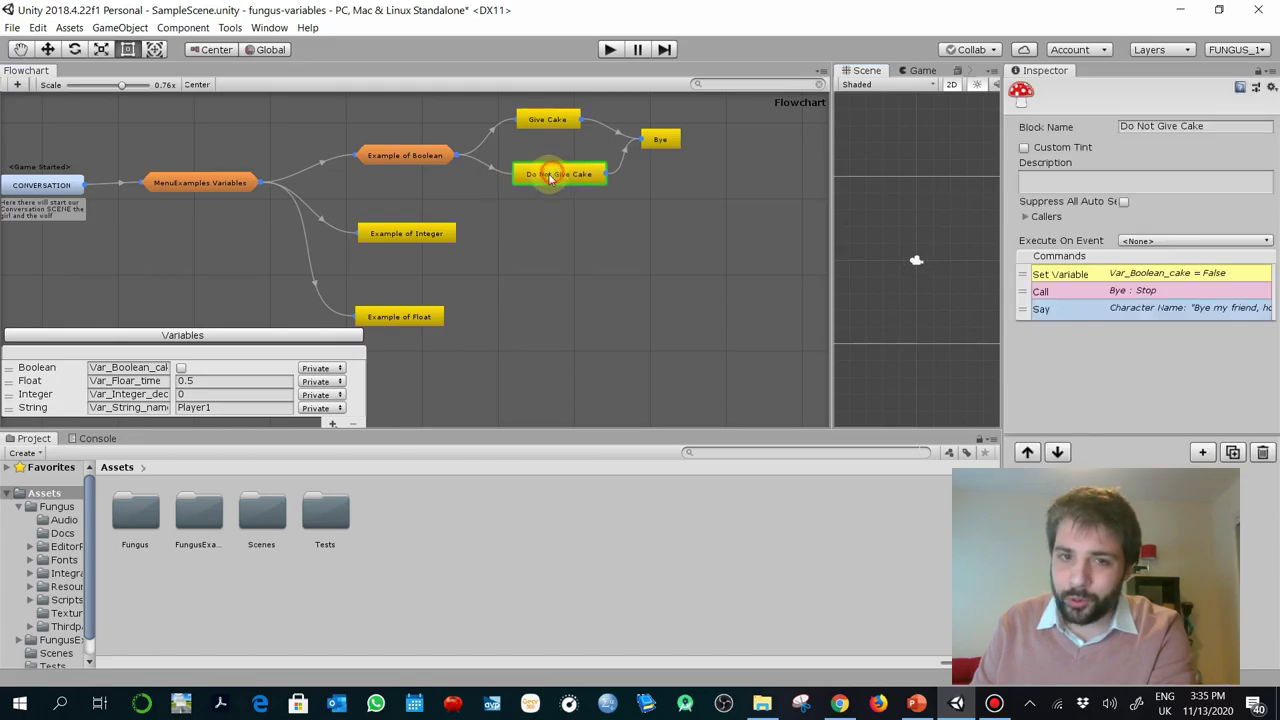
pyautogui.moveTo(545, 181); pyautogui.dragTo(537, 185)
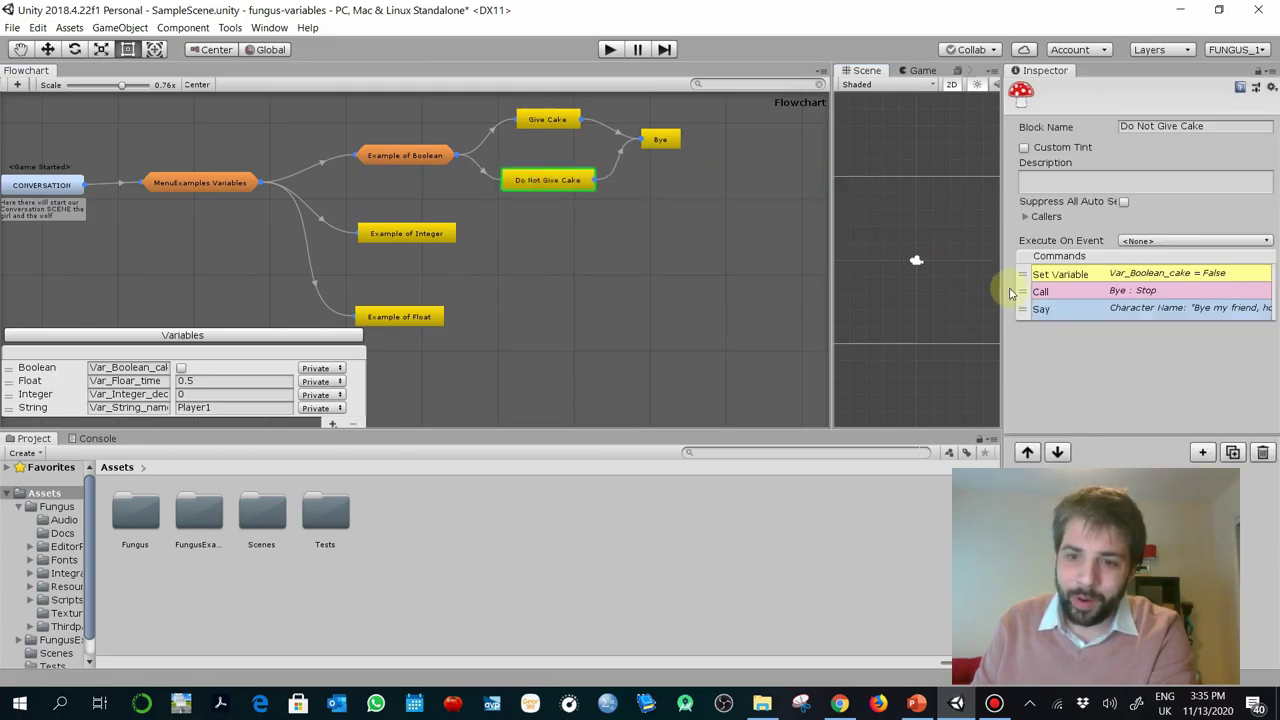
pyautogui.moveTo(546, 121); pyautogui.dragTo(532, 138)
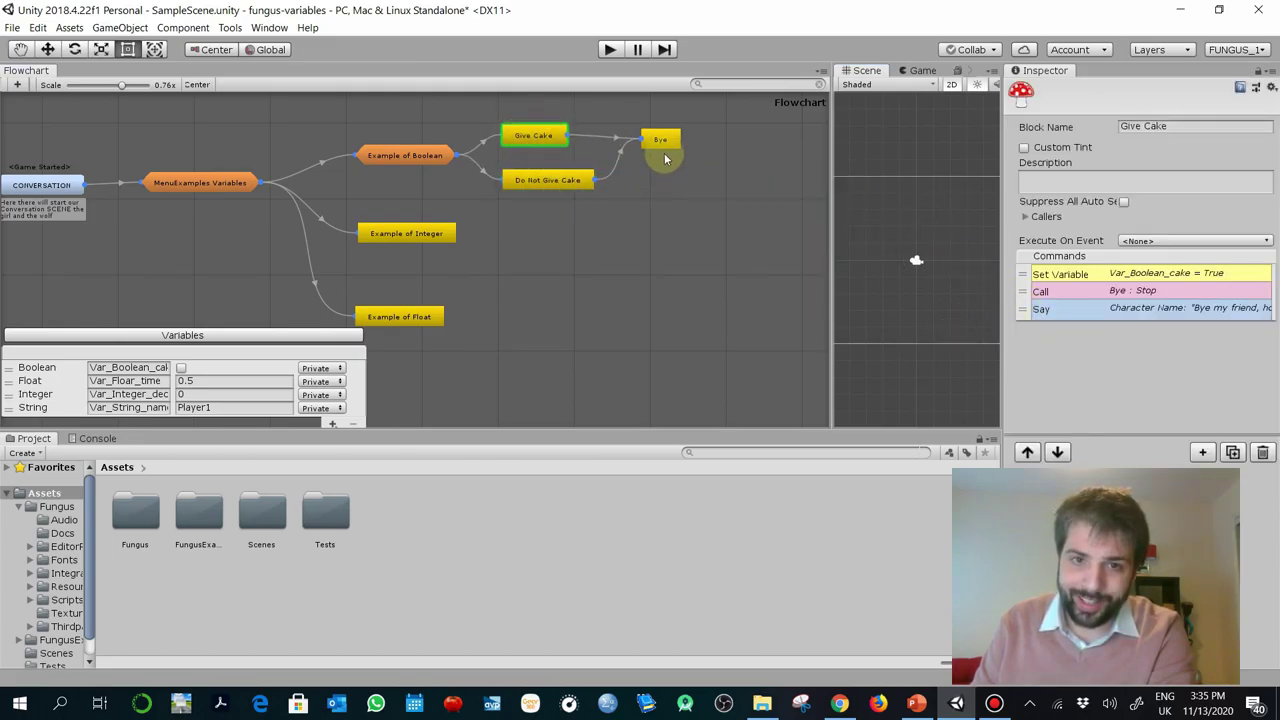
pyautogui.moveTo(660, 142); pyautogui.dragTo(657, 159)
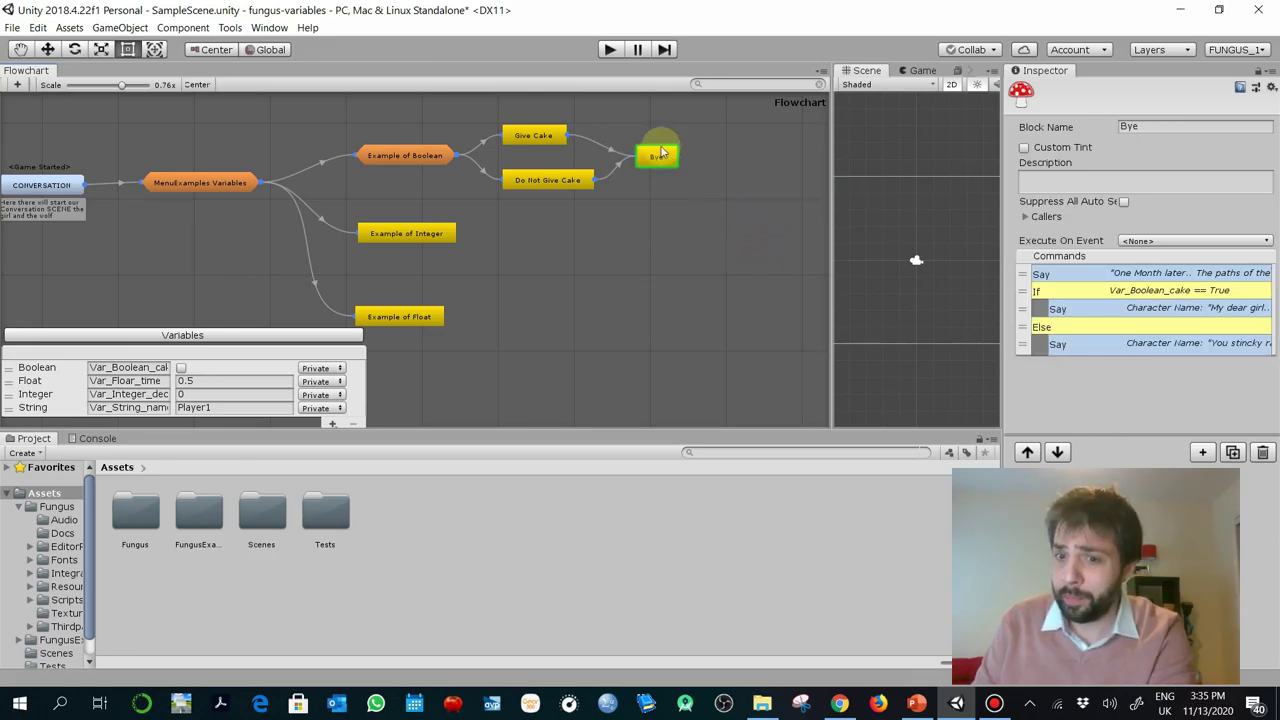
pyautogui.moveTo(668, 157); pyautogui.dragTo(662, 140)
# Select Example of Integer and show its Random Integer command (1 to 100) in a wide Inspector.
pyautogui.moveTo(426, 235); pyautogui.dragTo(430, 227)
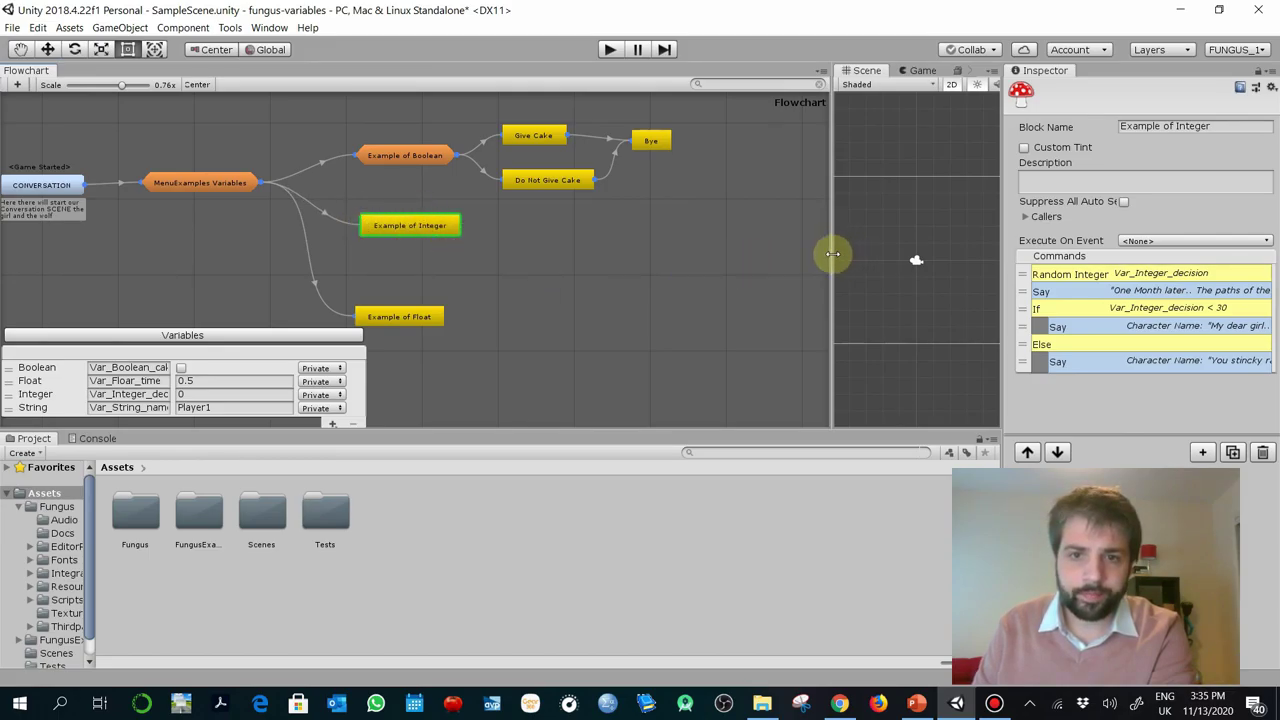
pyautogui.moveTo(831, 252); pyautogui.dragTo(627, 257)
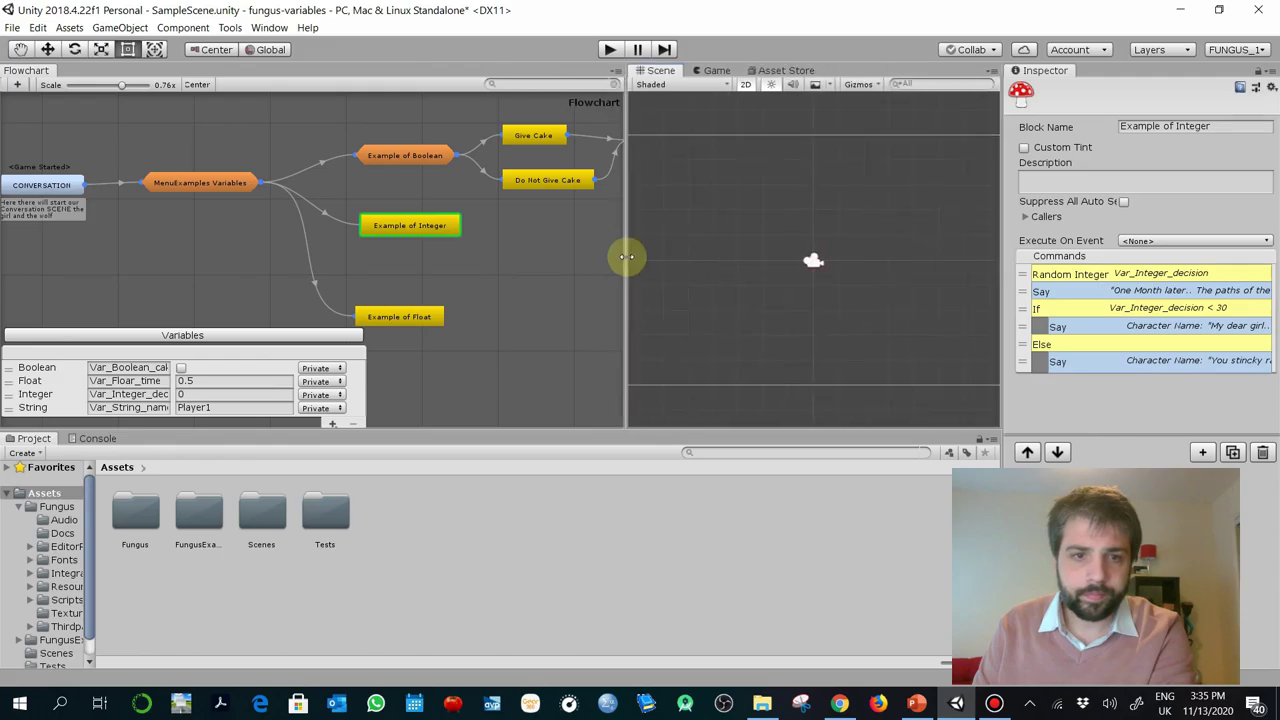
pyautogui.click(240, 183)
pyautogui.click(439, 234)
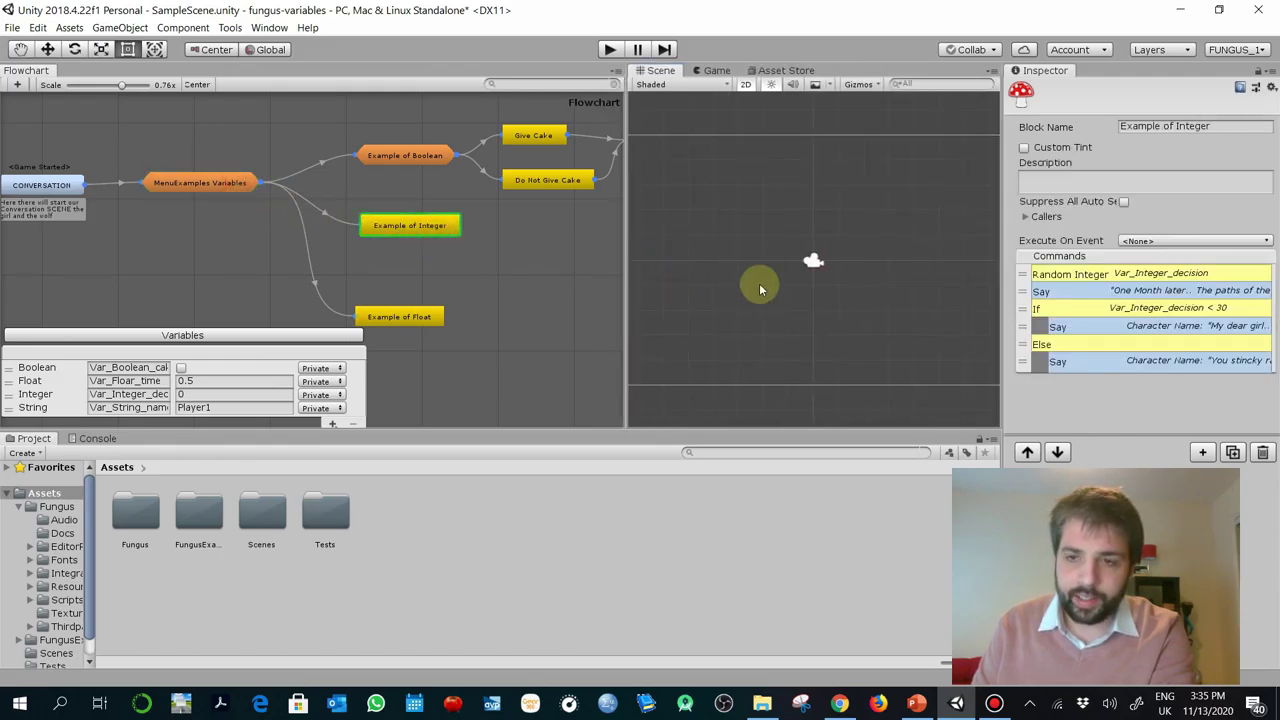
pyautogui.moveTo(998, 295); pyautogui.dragTo(880, 300)
pyautogui.click(1058, 278)
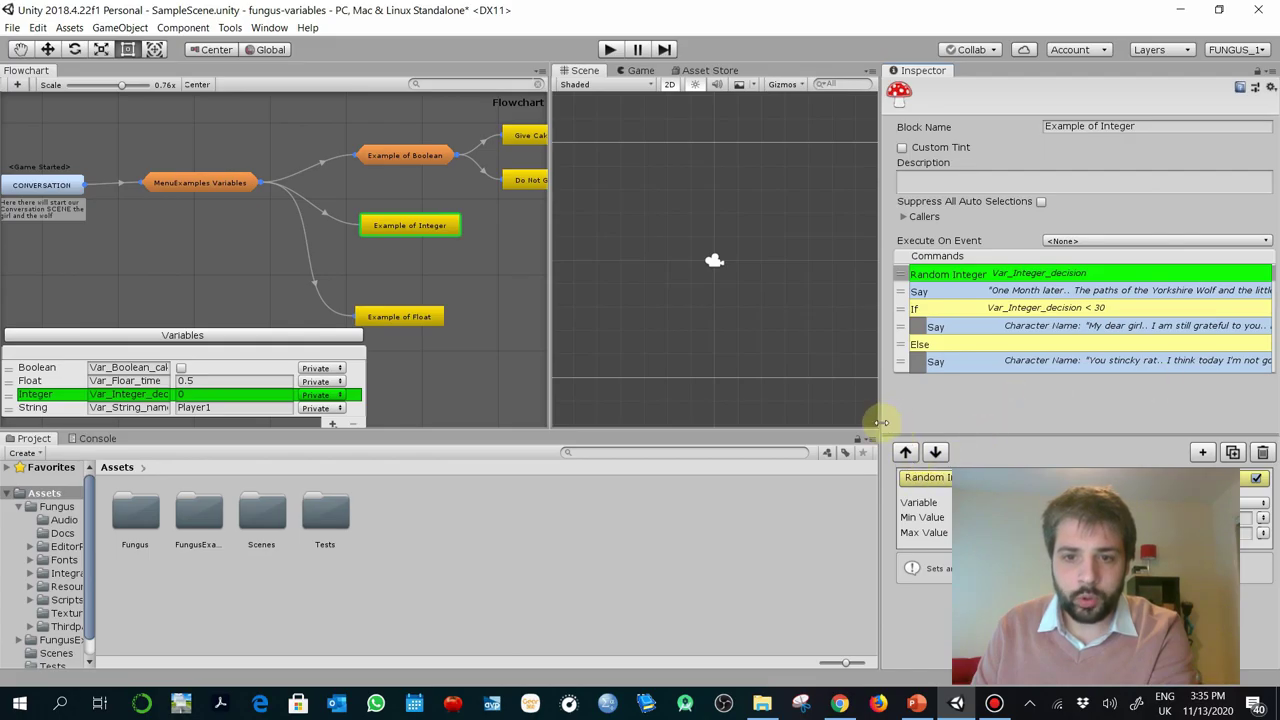
pyautogui.moveTo(880, 423); pyautogui.dragTo(55, 430)
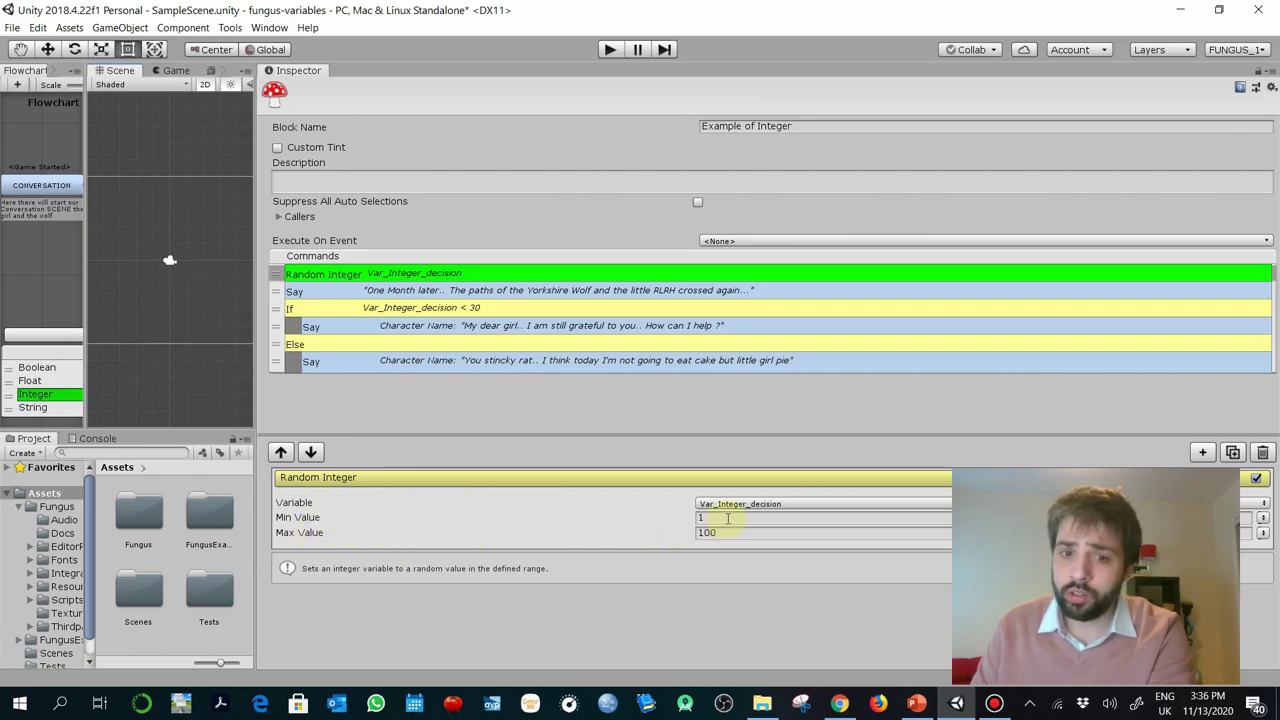
pyautogui.click(552, 290)
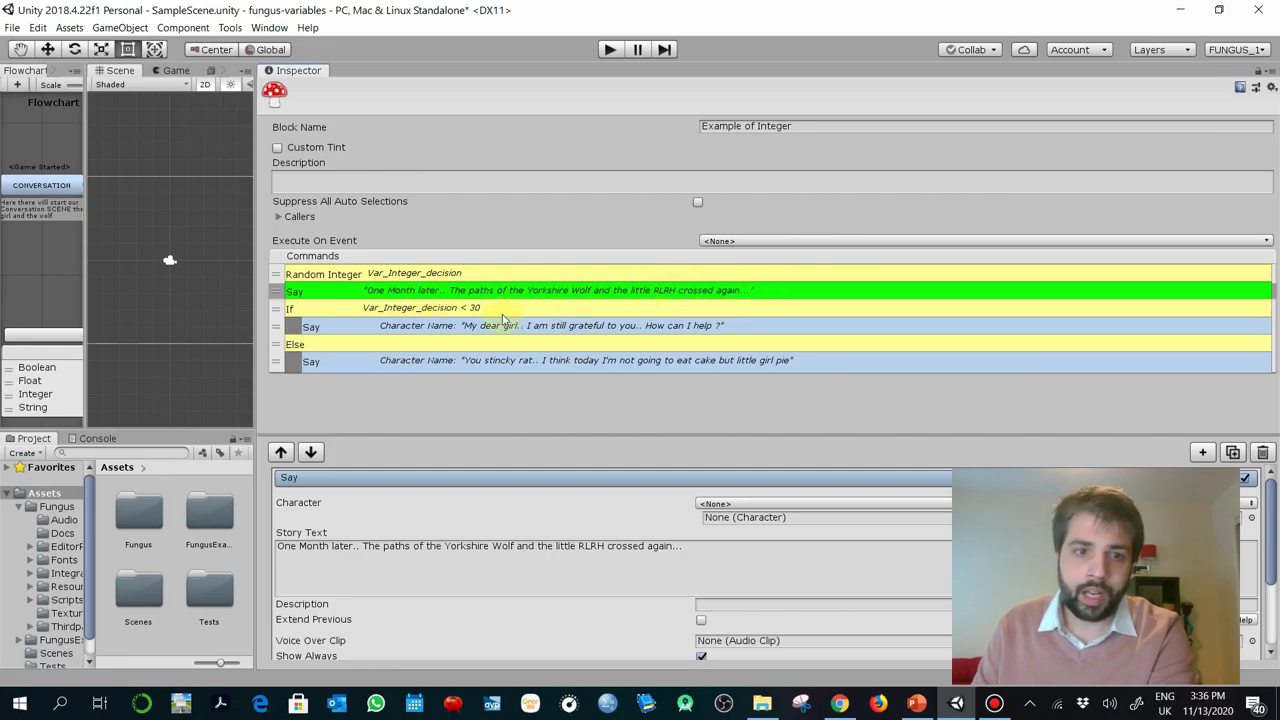
pyautogui.click(397, 312)
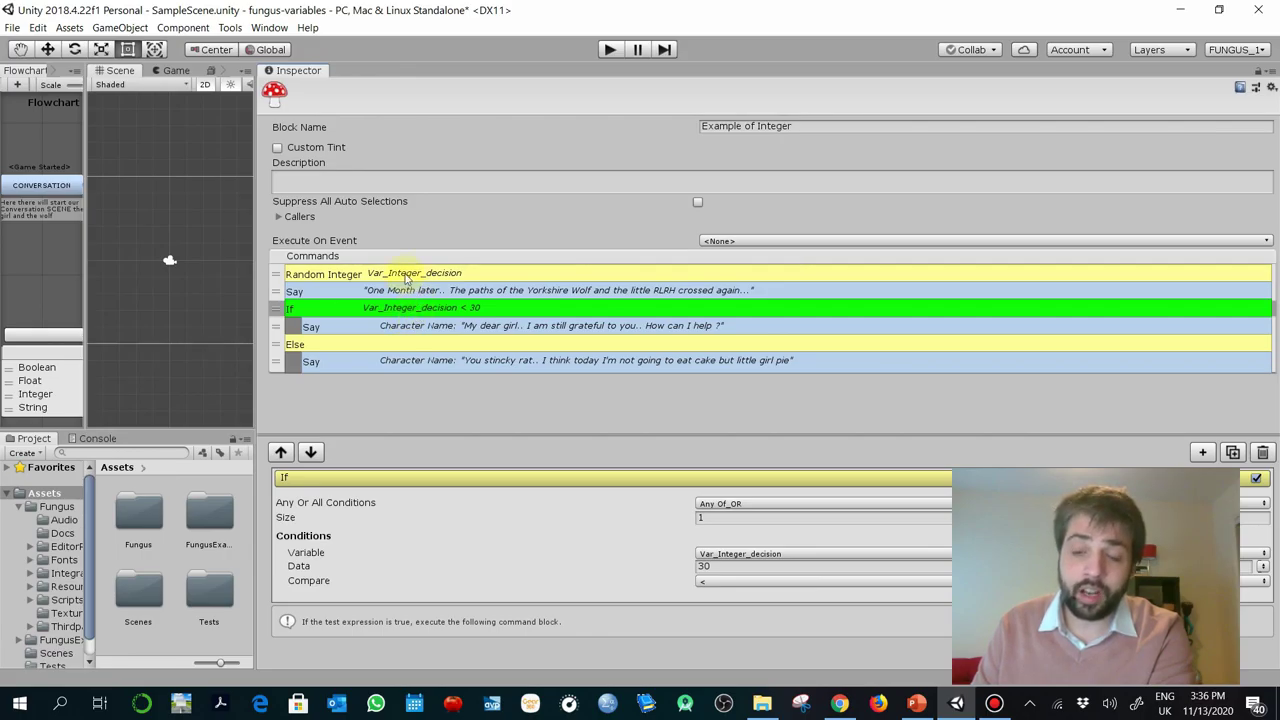
pyautogui.click(488, 328)
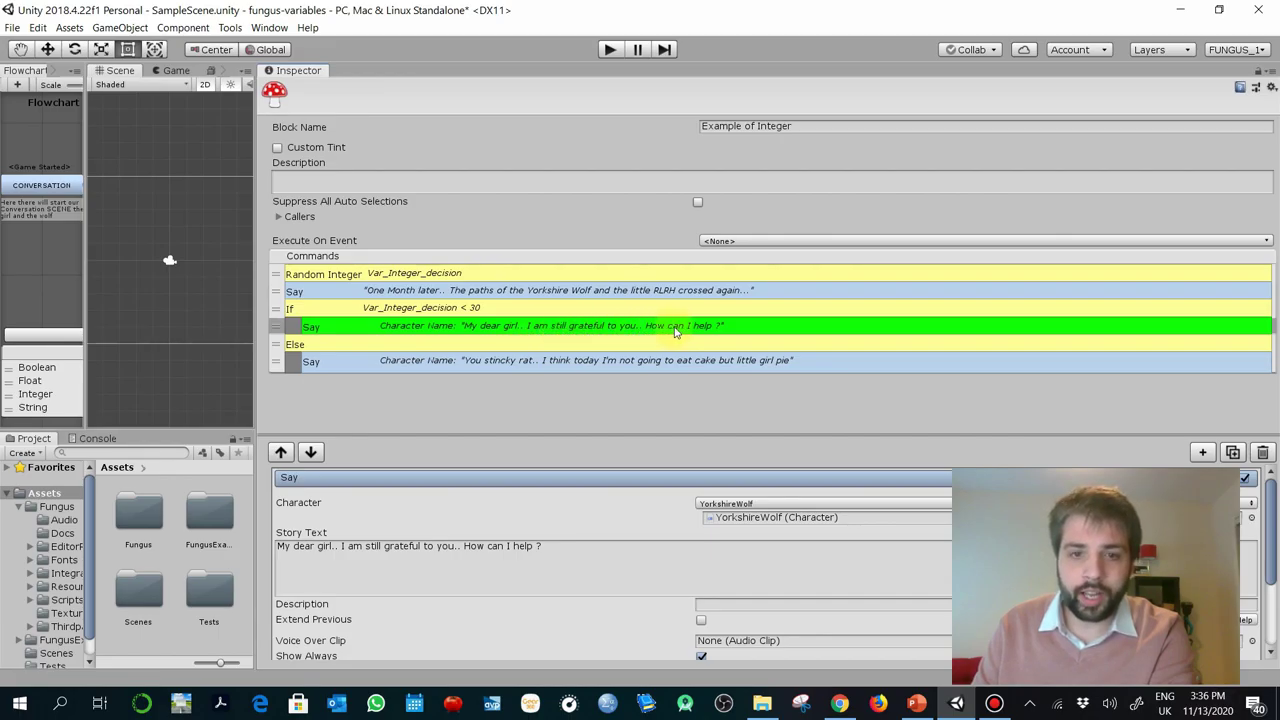
pyautogui.click(437, 350)
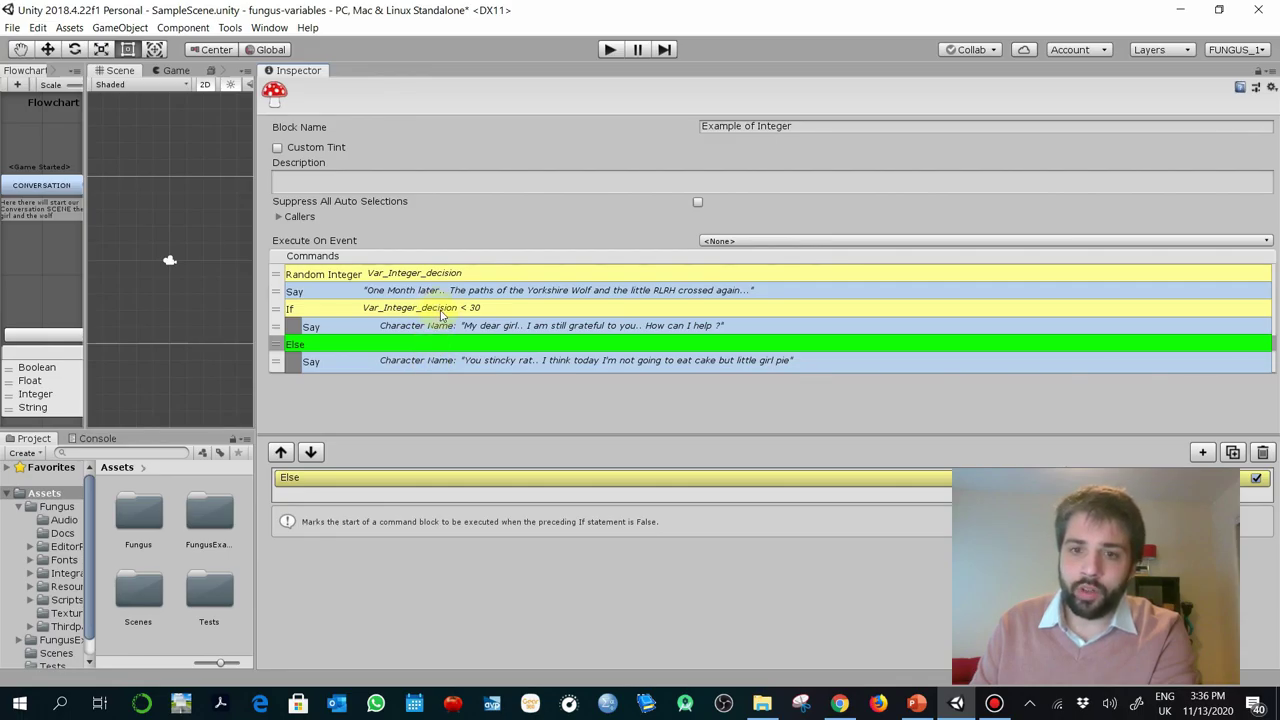
pyautogui.click(450, 368)
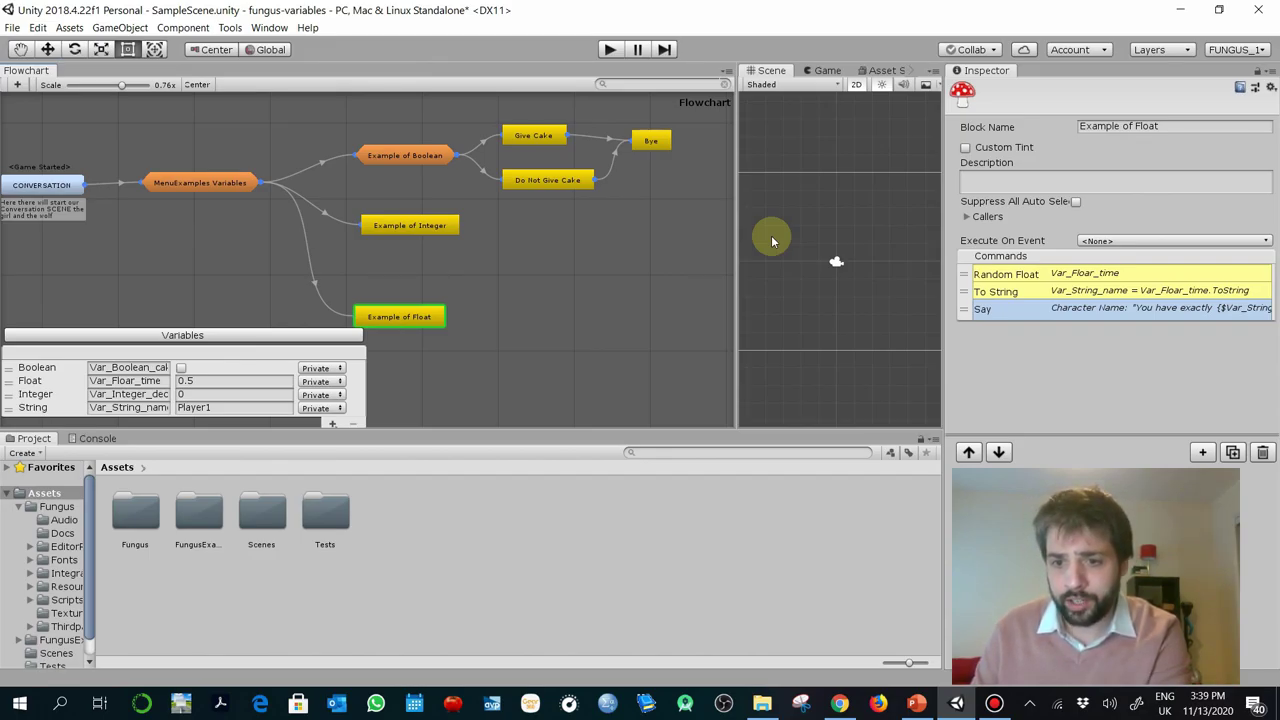
# Deselect all blocks and select the Example of Float block.
pyautogui.click(543, 306)
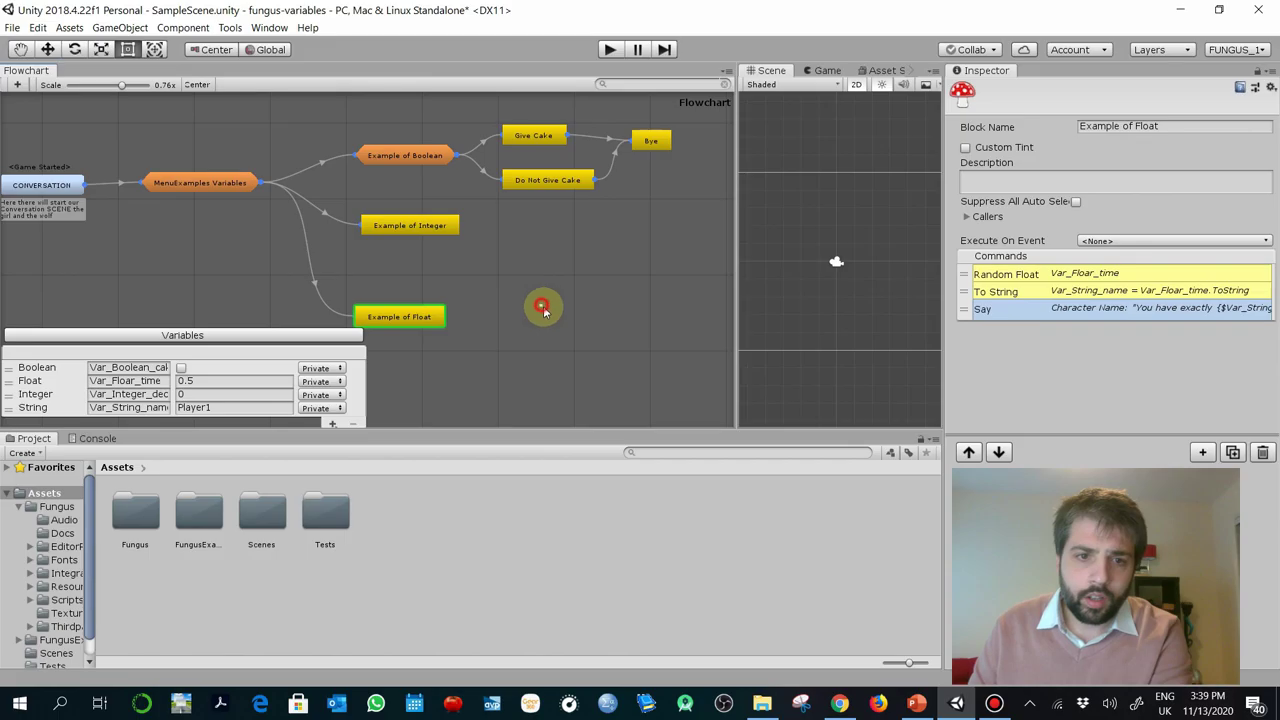
pyautogui.click(425, 316)
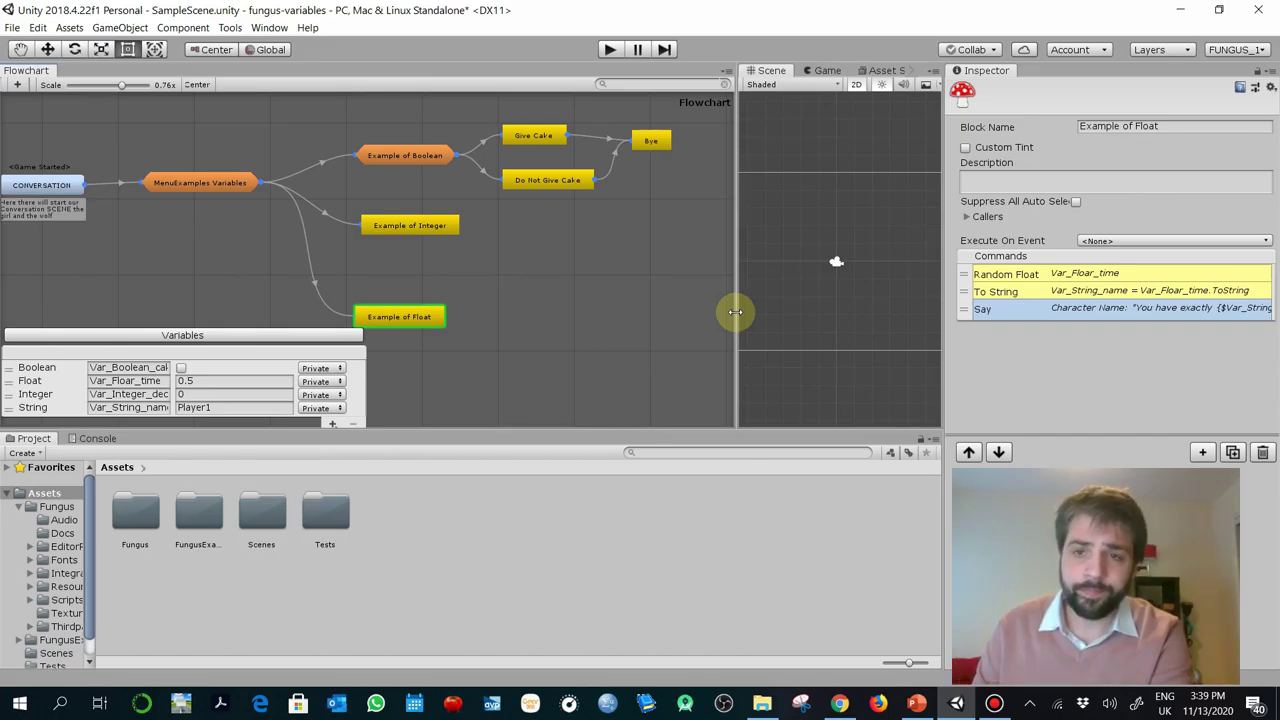
# Change the Random Float maximum from 10 to 10.05, keeping the 2.2 minimum.
pyautogui.moveTo(935, 325); pyautogui.dragTo(745, 330)
pyautogui.click(851, 279)
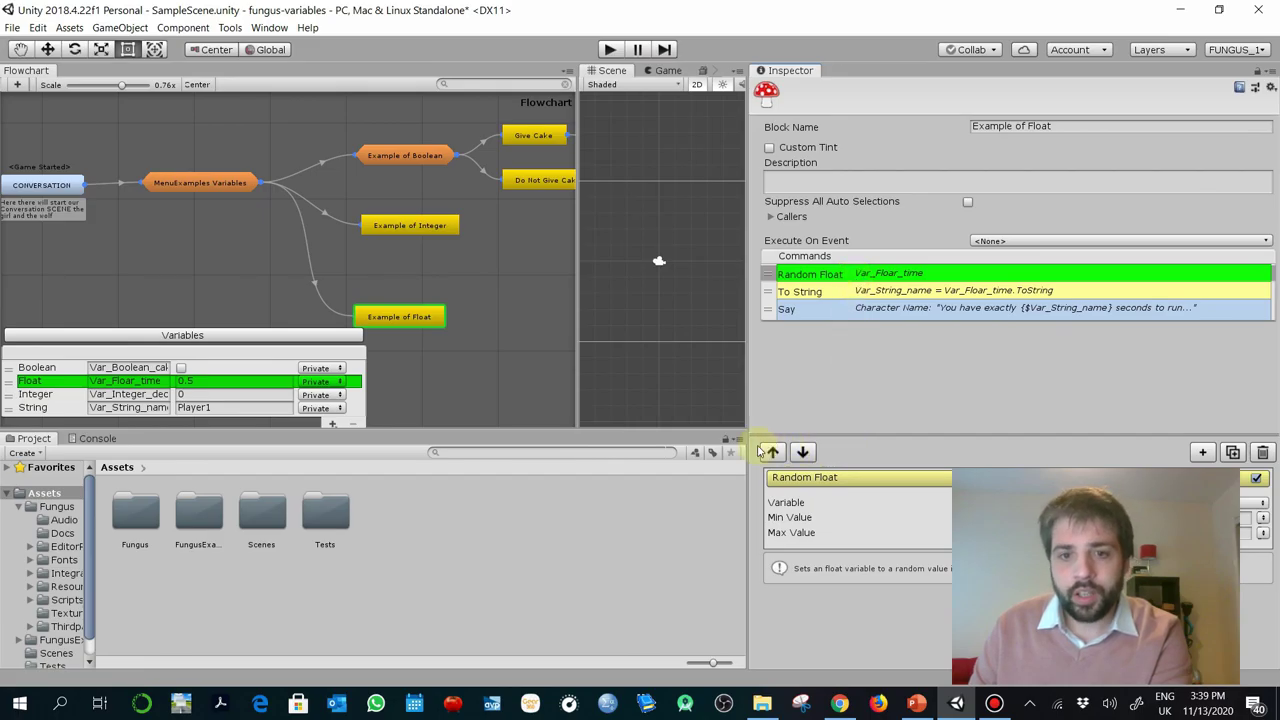
pyautogui.moveTo(737, 414); pyautogui.dragTo(175, 437)
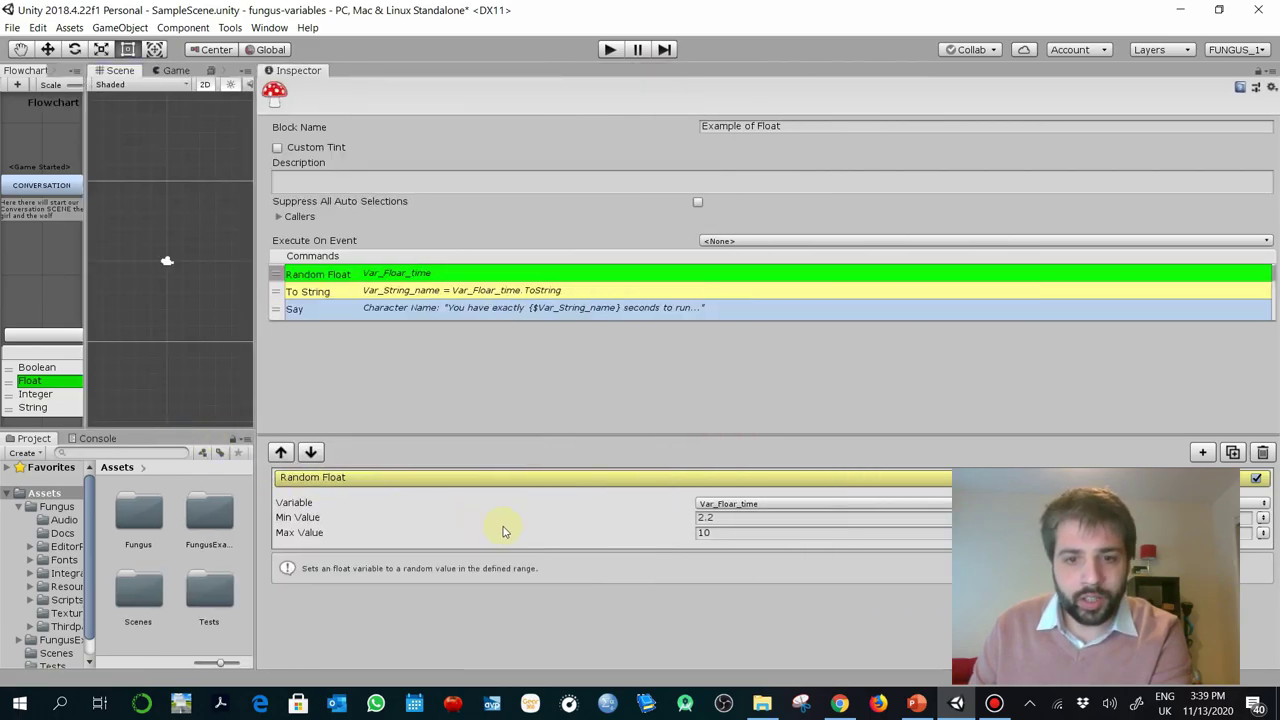
pyautogui.click(733, 518)
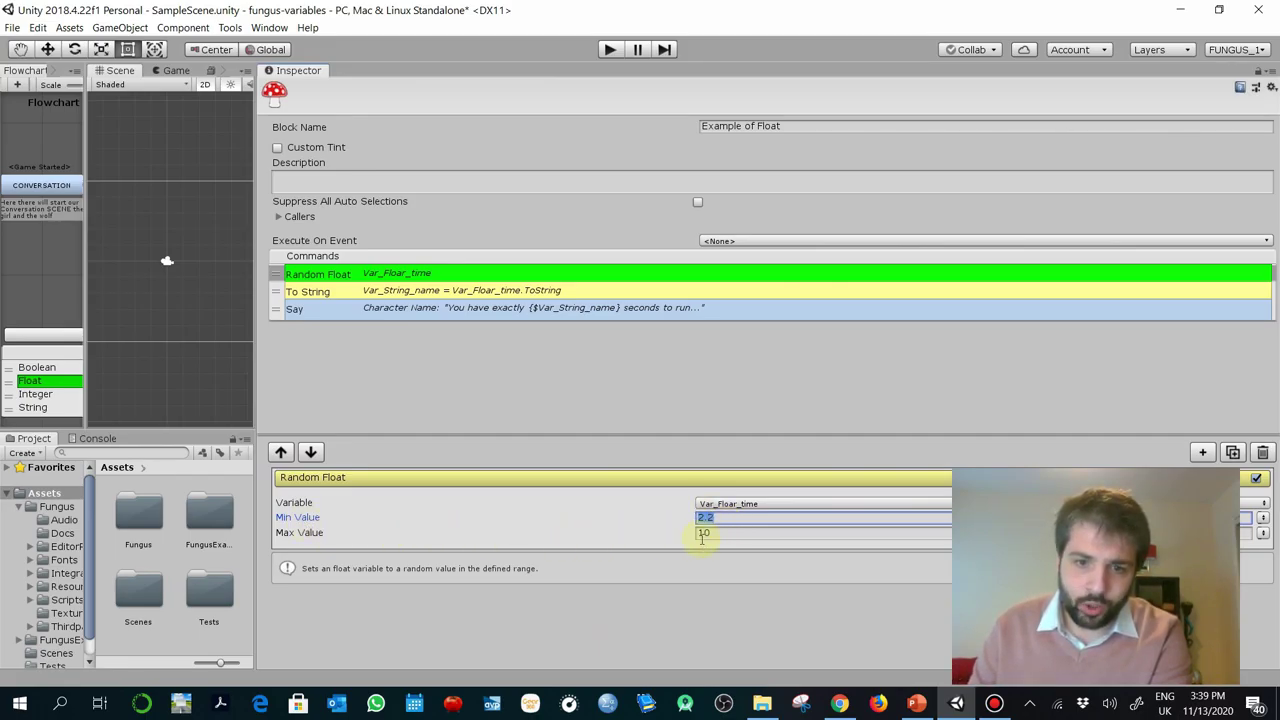
pyautogui.click(722, 534)
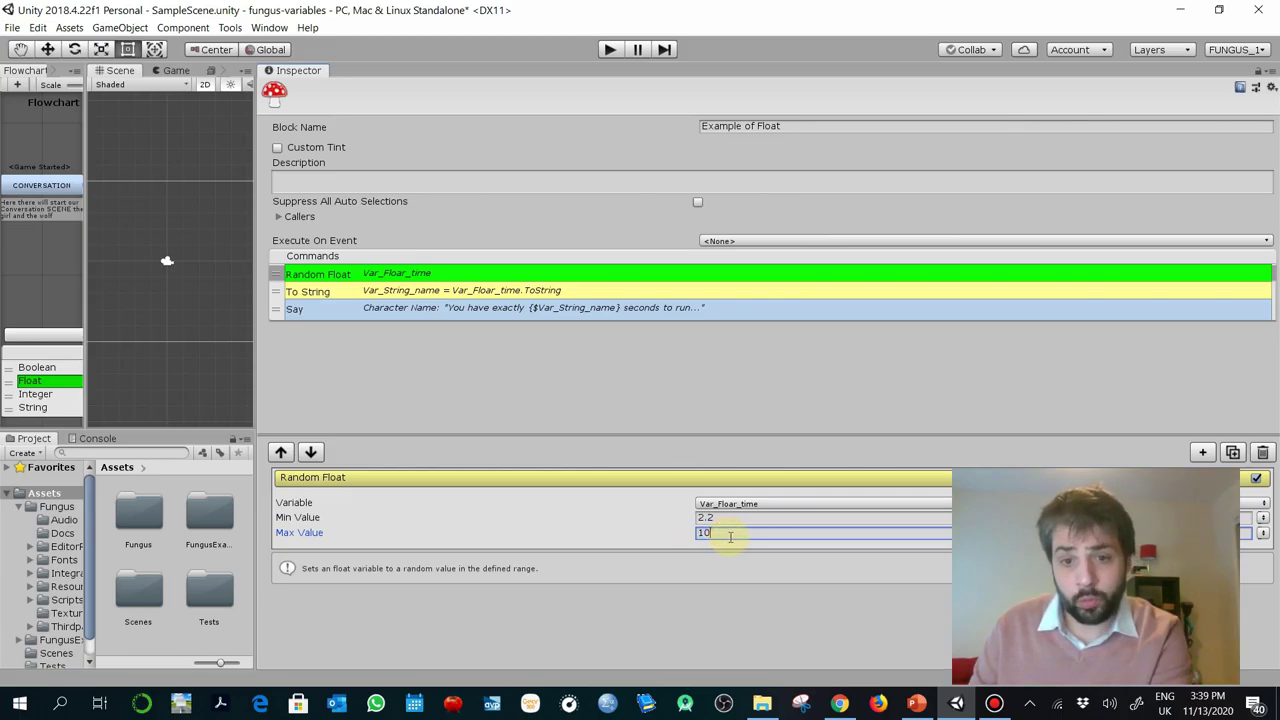
pyautogui.write('.')
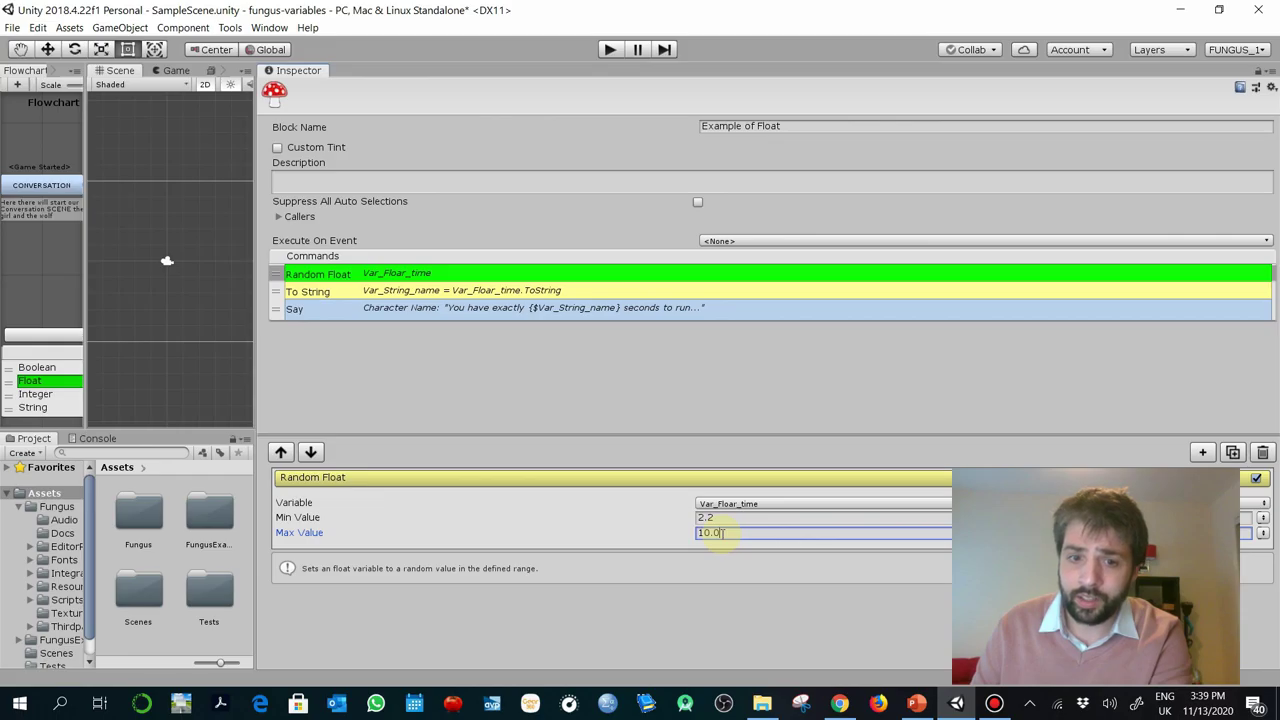
pyautogui.write('5')
pyautogui.click(898, 522)
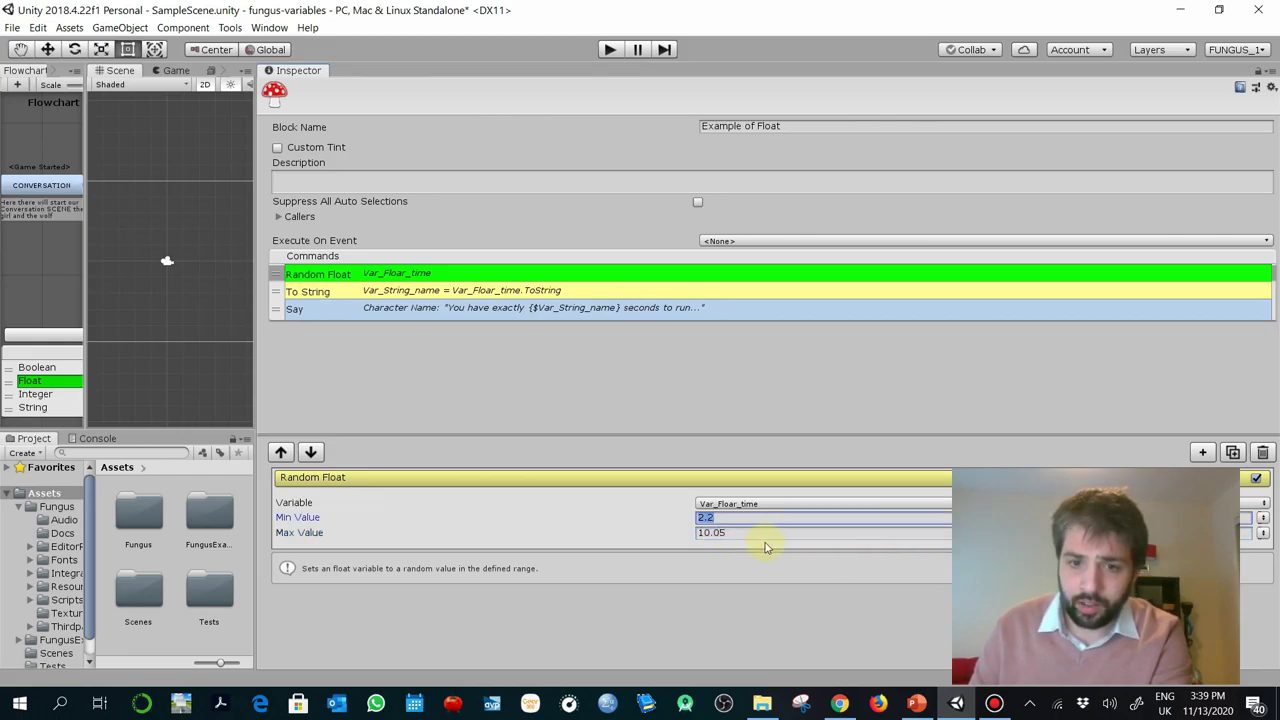
pyautogui.click(733, 533)
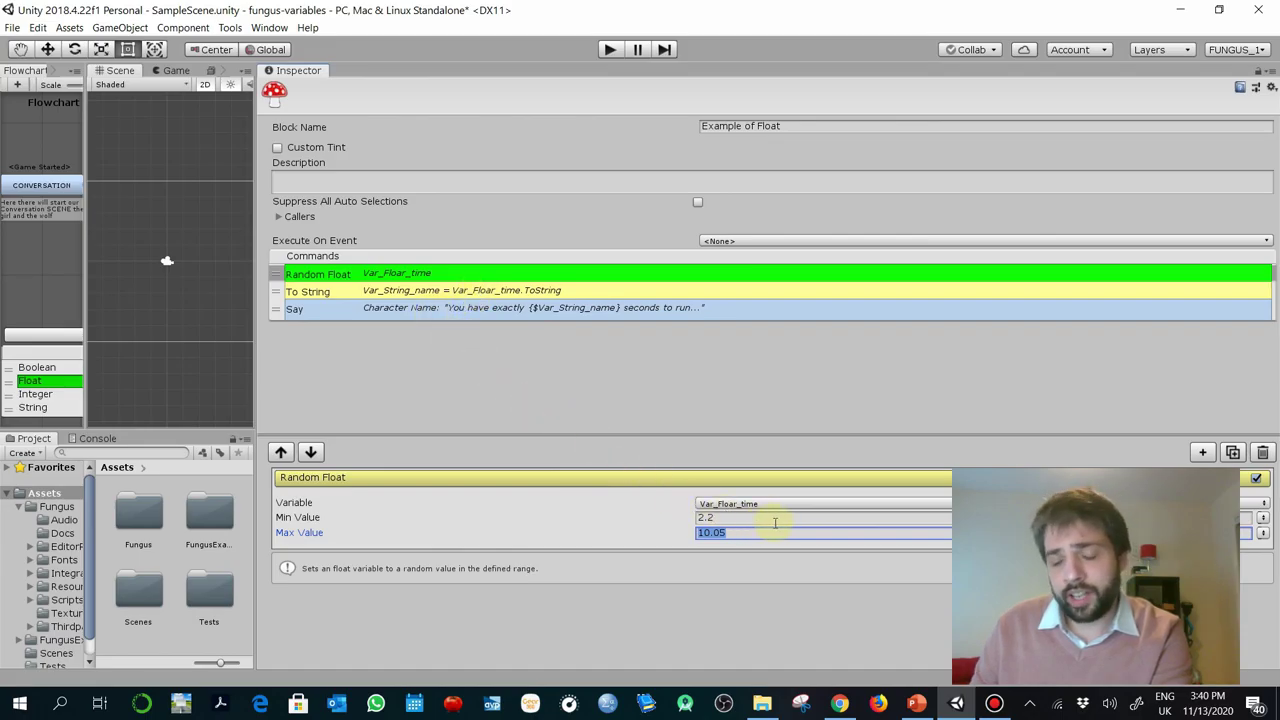
pyautogui.click(806, 533)
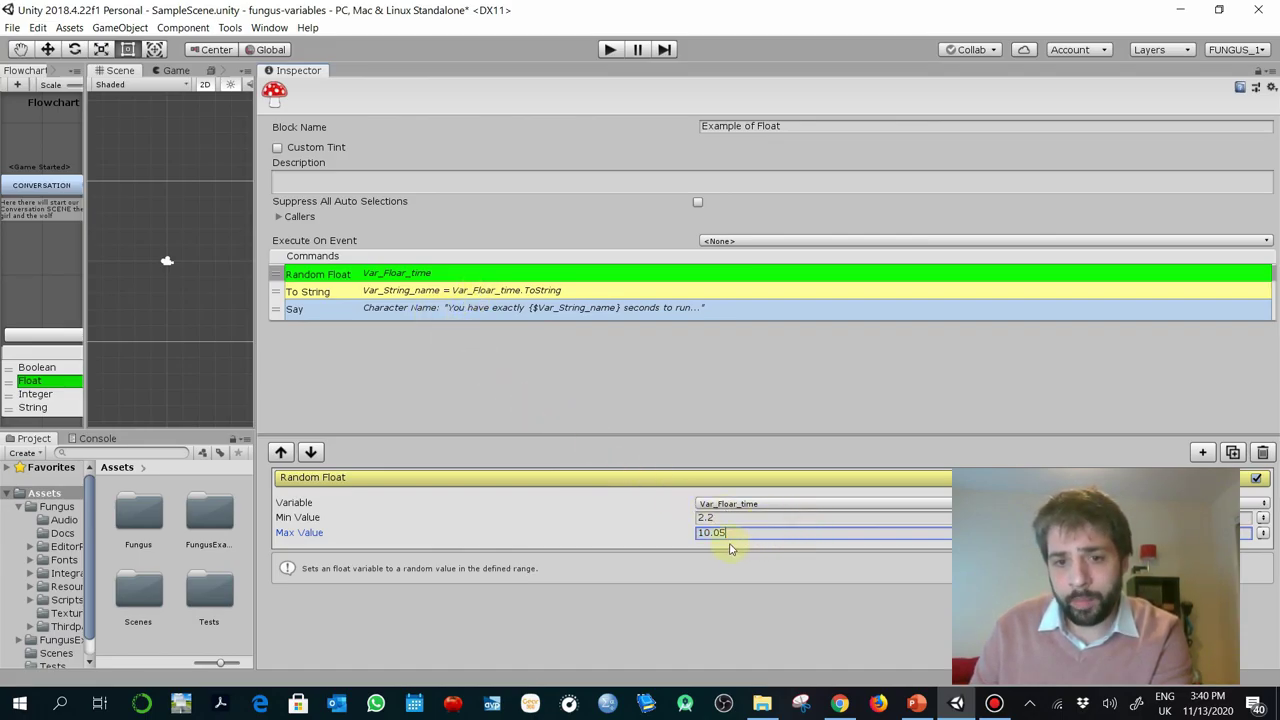
pyautogui.press('Return')
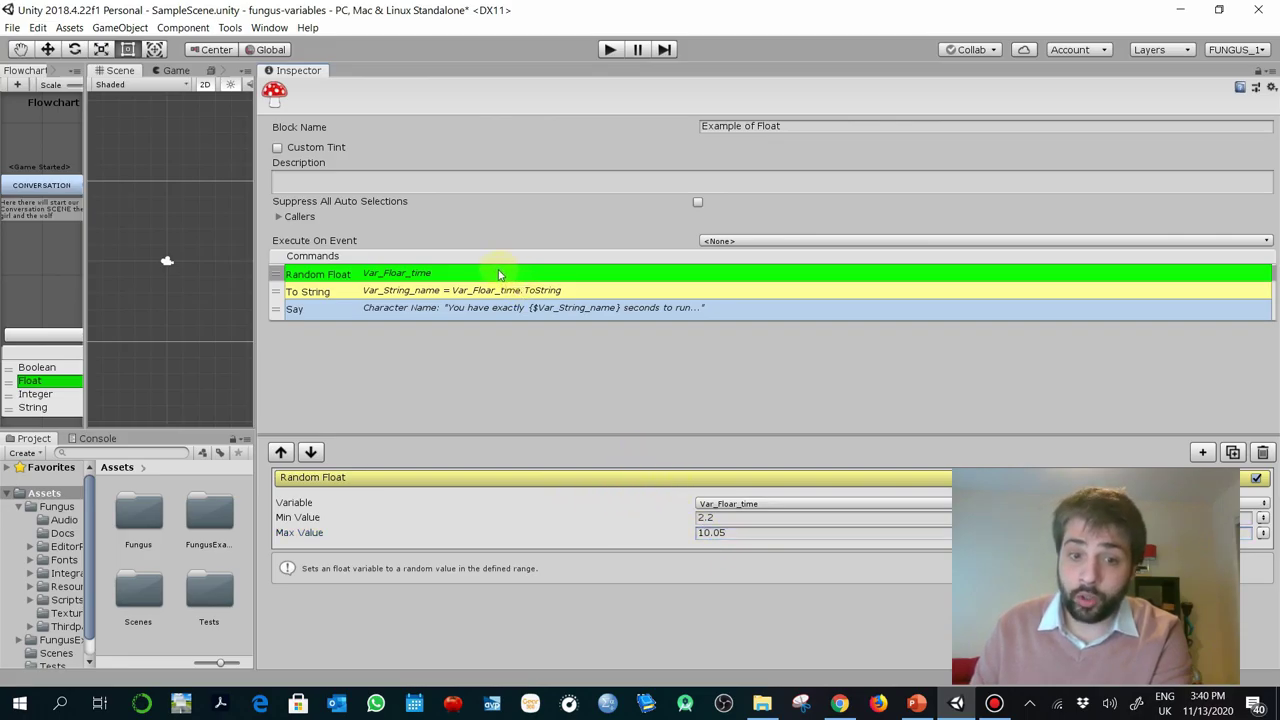
pyautogui.click(492, 290)
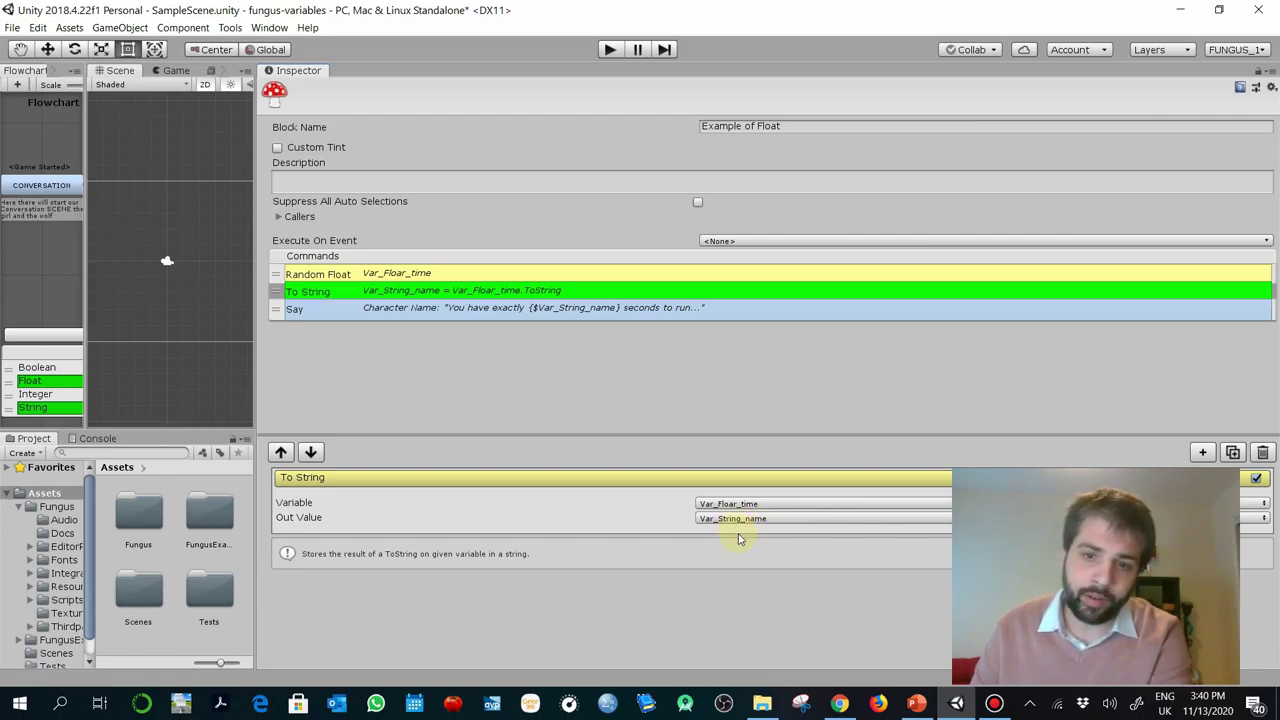
# Check the Flowchart variables, widen the flowchart panel, and reselect the Example of Float block.
pyautogui.click(78, 402)
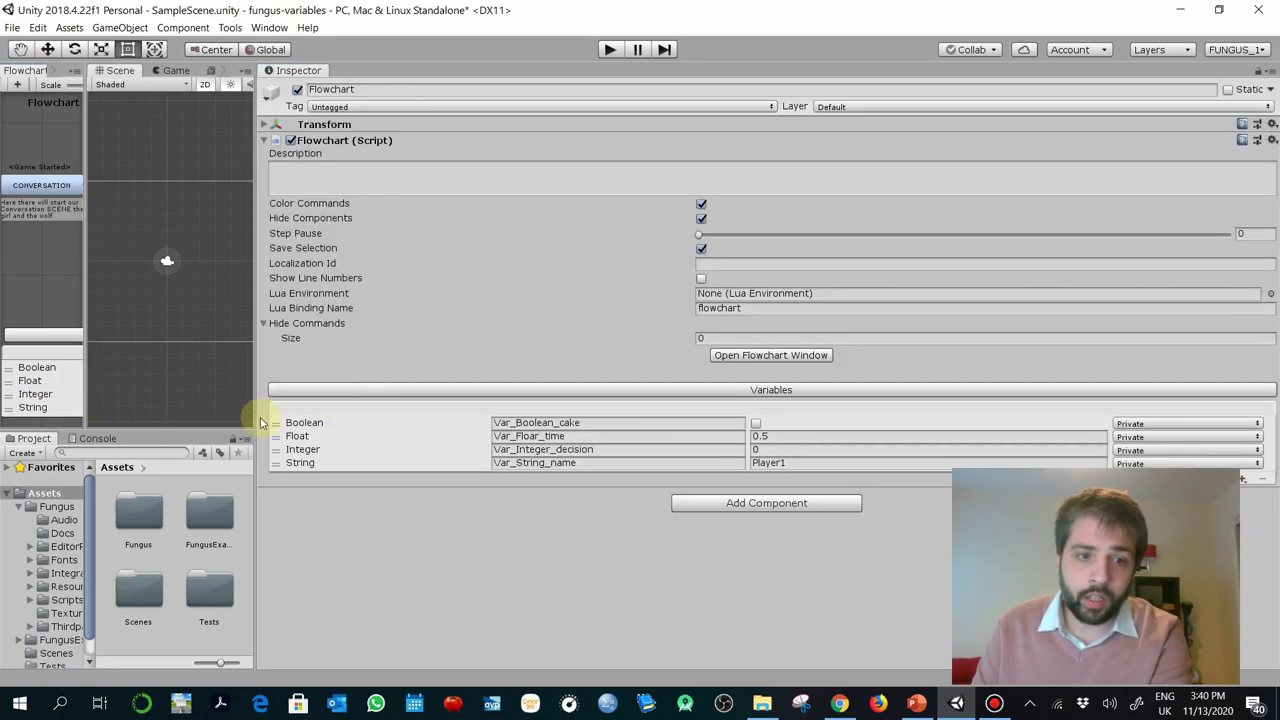
pyautogui.moveTo(256, 418); pyautogui.dragTo(802, 423)
pyautogui.click(196, 408)
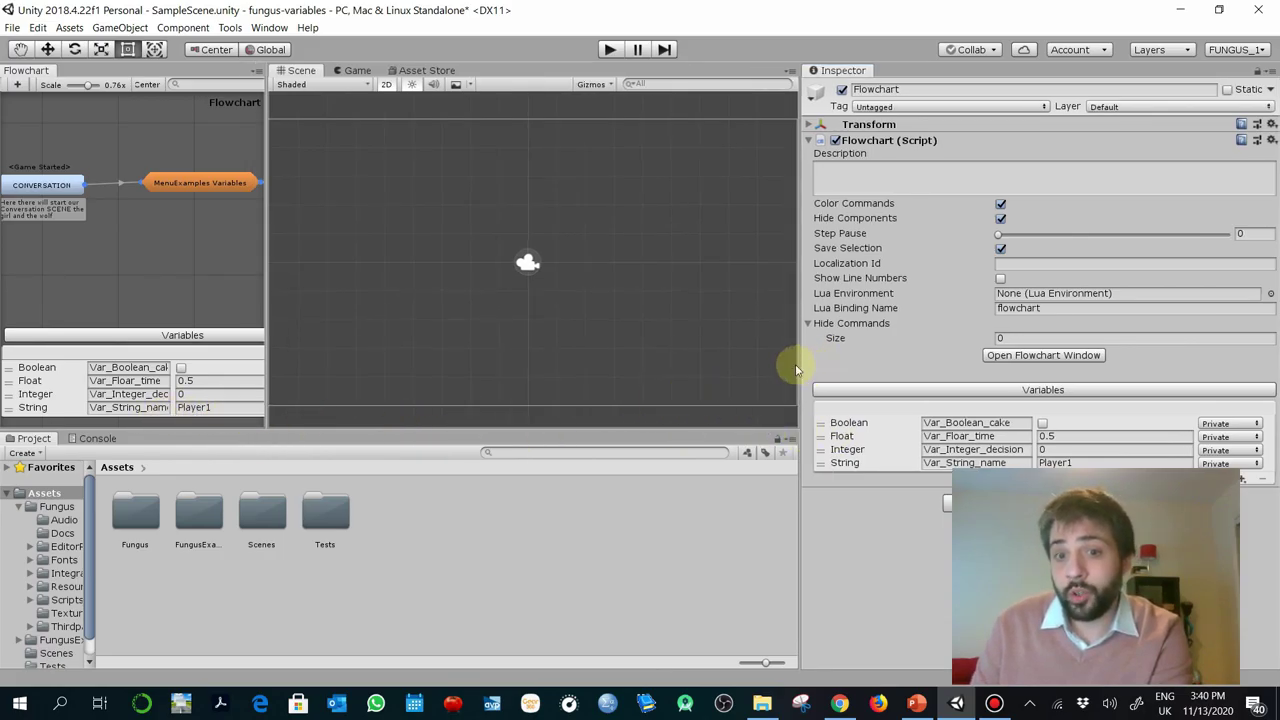
pyautogui.moveTo(800, 364); pyautogui.dragTo(590, 375)
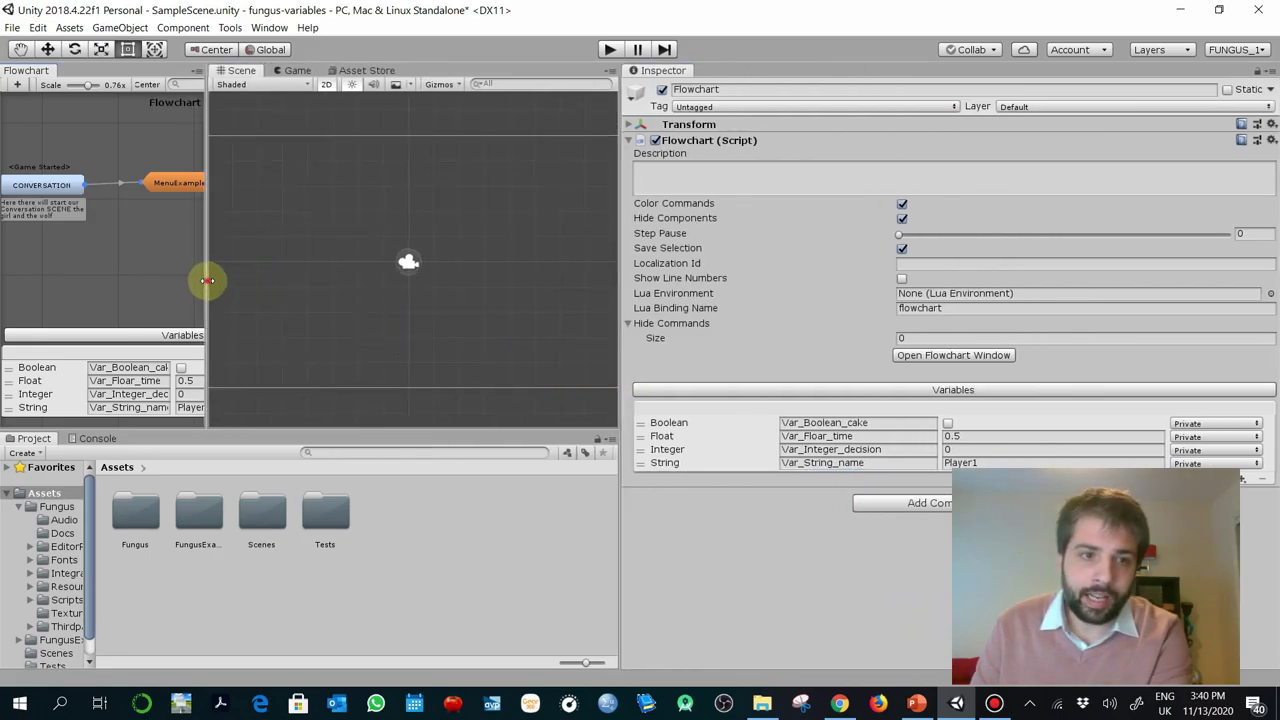
pyautogui.moveTo(207, 280); pyautogui.dragTo(514, 309)
pyautogui.click(401, 318)
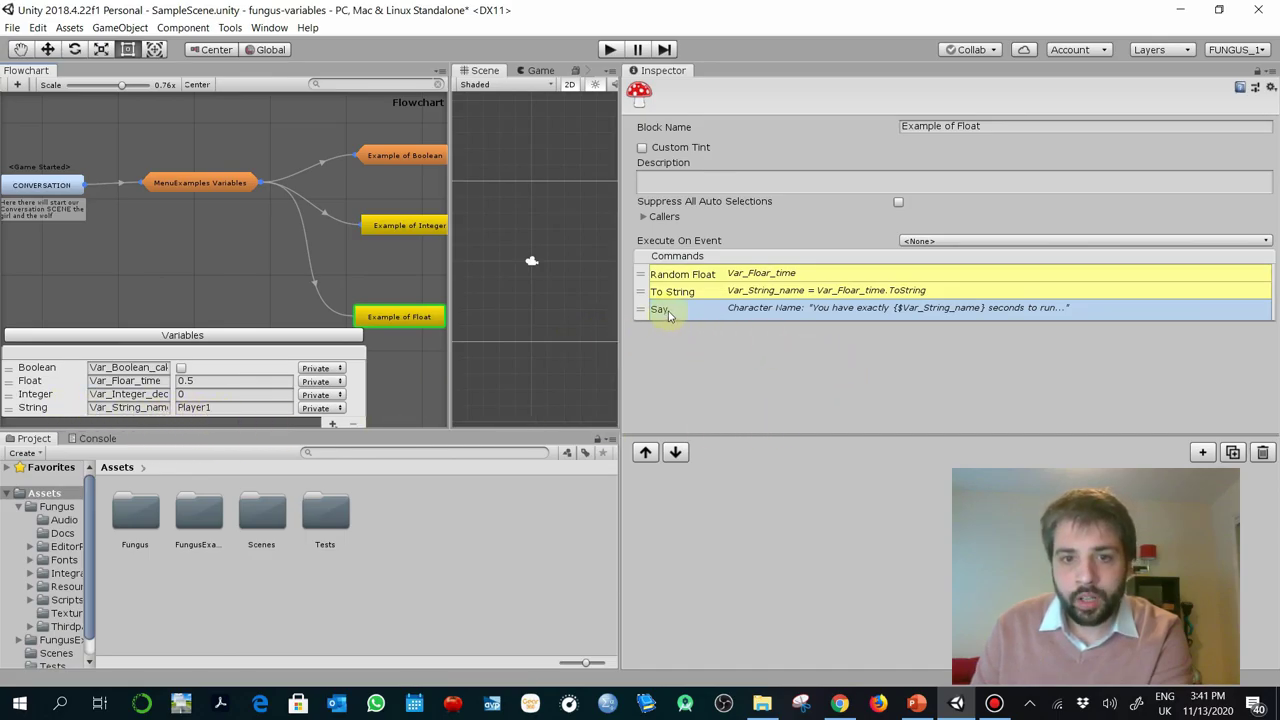
# Review the To String settings and select the {$Var_String_name} token in the Say story text.
pyautogui.click(716, 293)
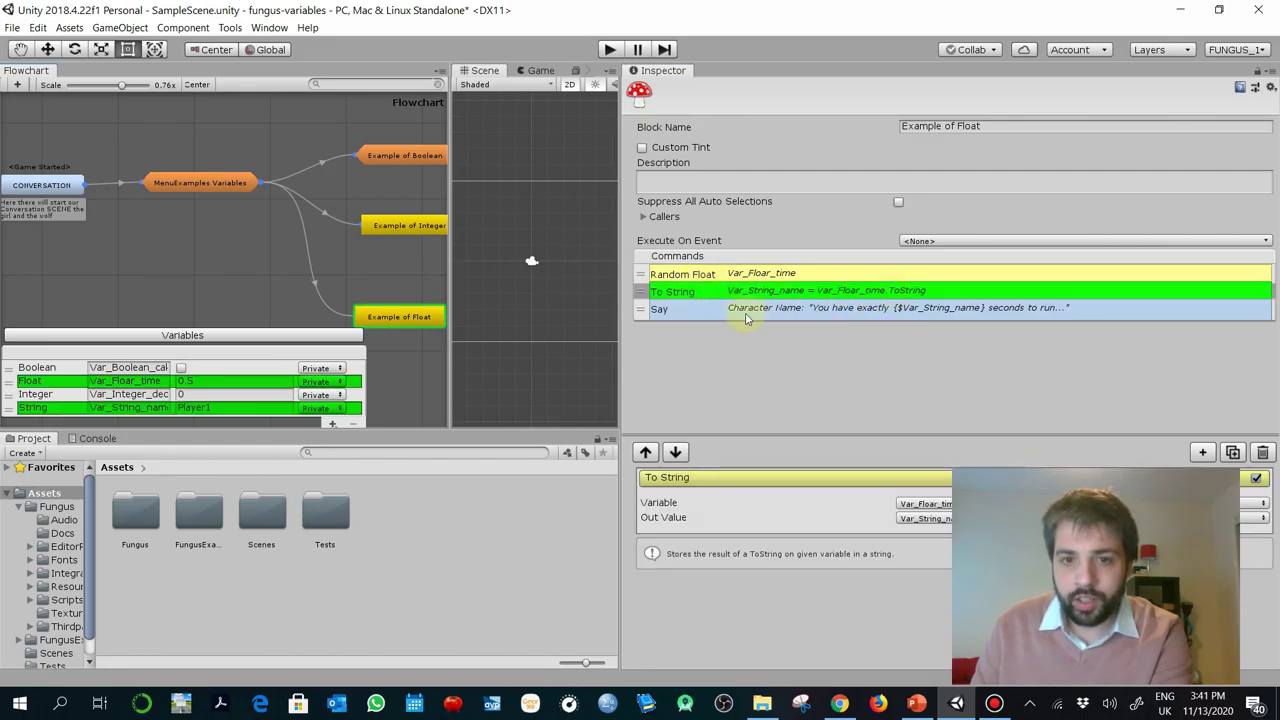
pyautogui.click(759, 311)
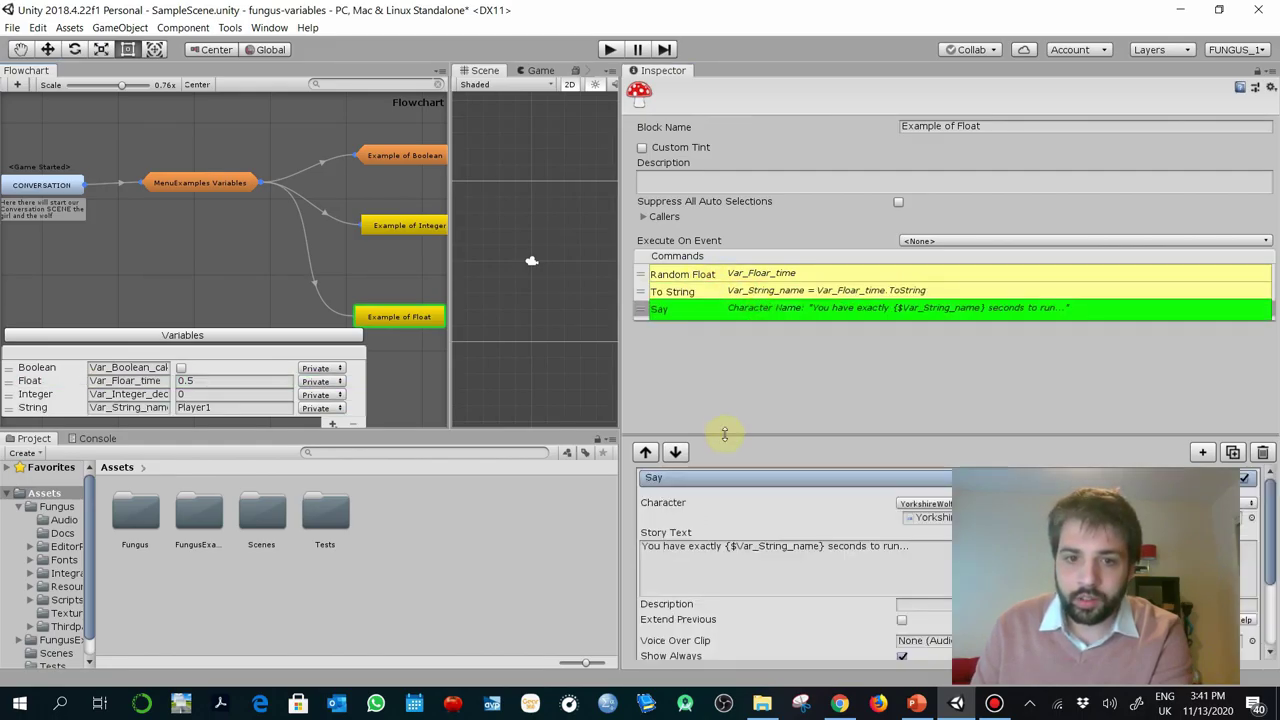
pyautogui.moveTo(618, 420); pyautogui.dragTo(258, 400)
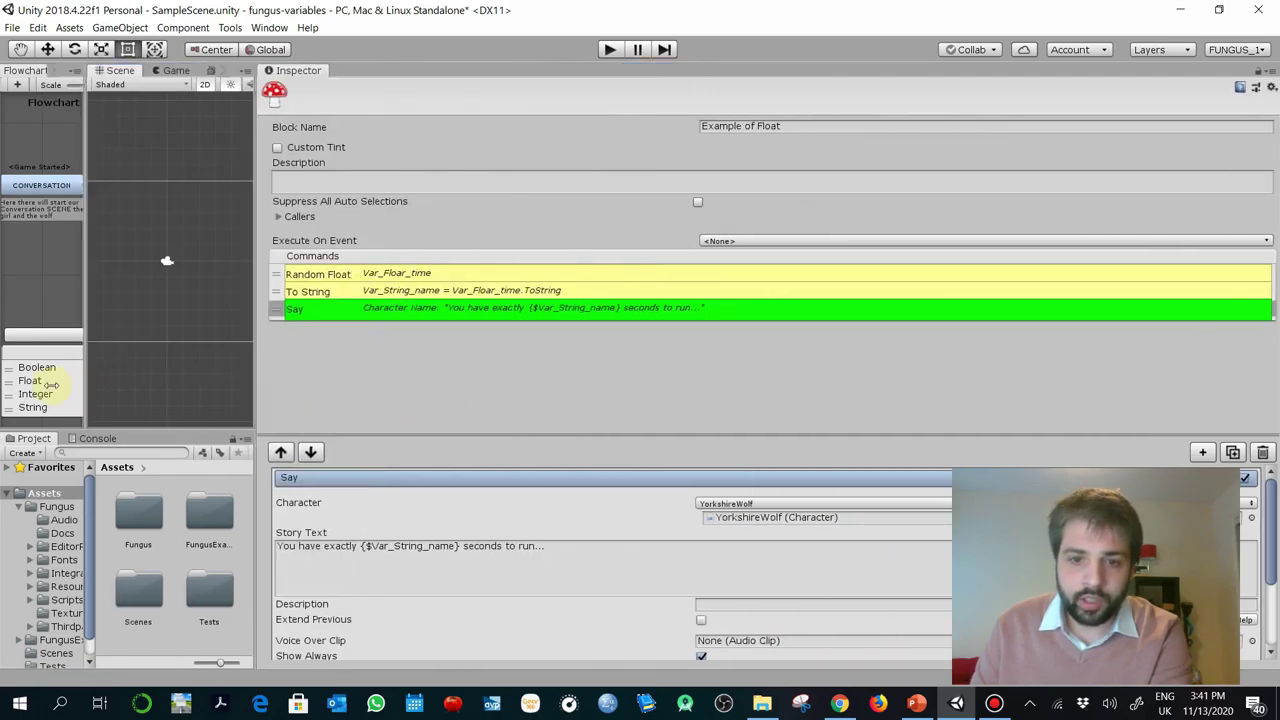
pyautogui.moveTo(360, 548); pyautogui.dragTo(461, 549)
pyautogui.click(372, 563)
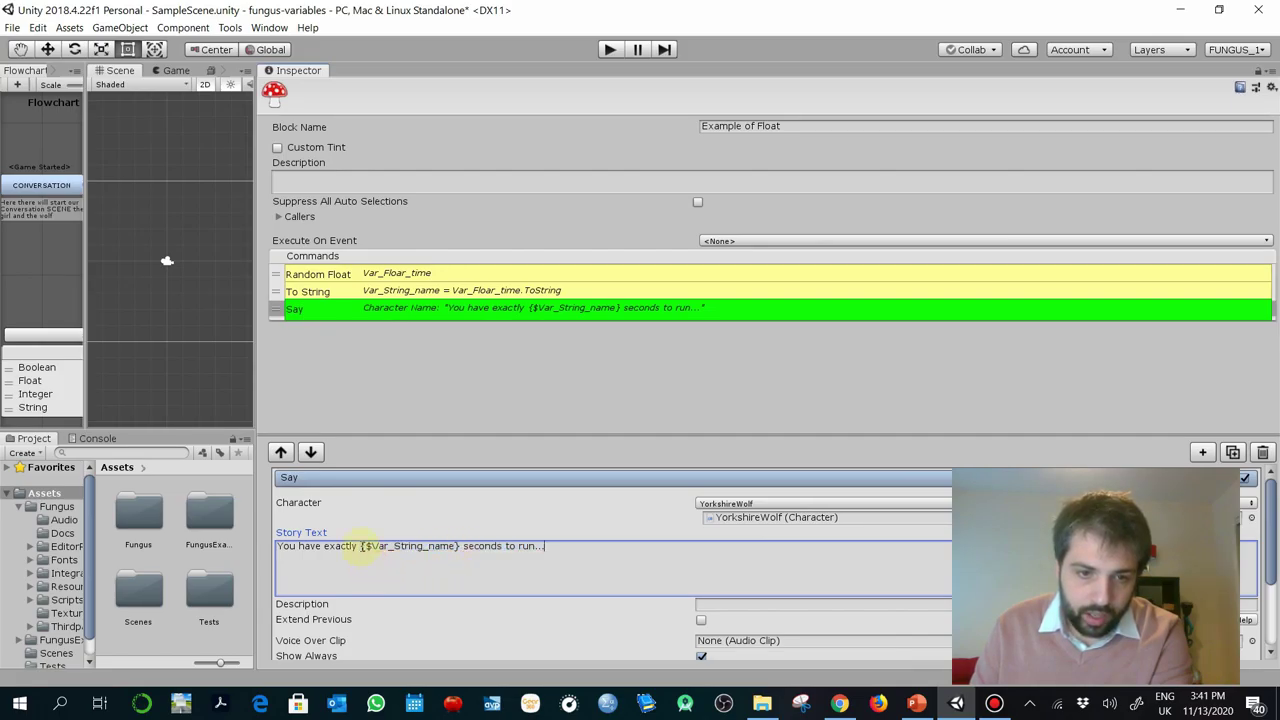
pyautogui.click(364, 549)
pyautogui.moveTo(367, 550); pyautogui.dragTo(449, 547)
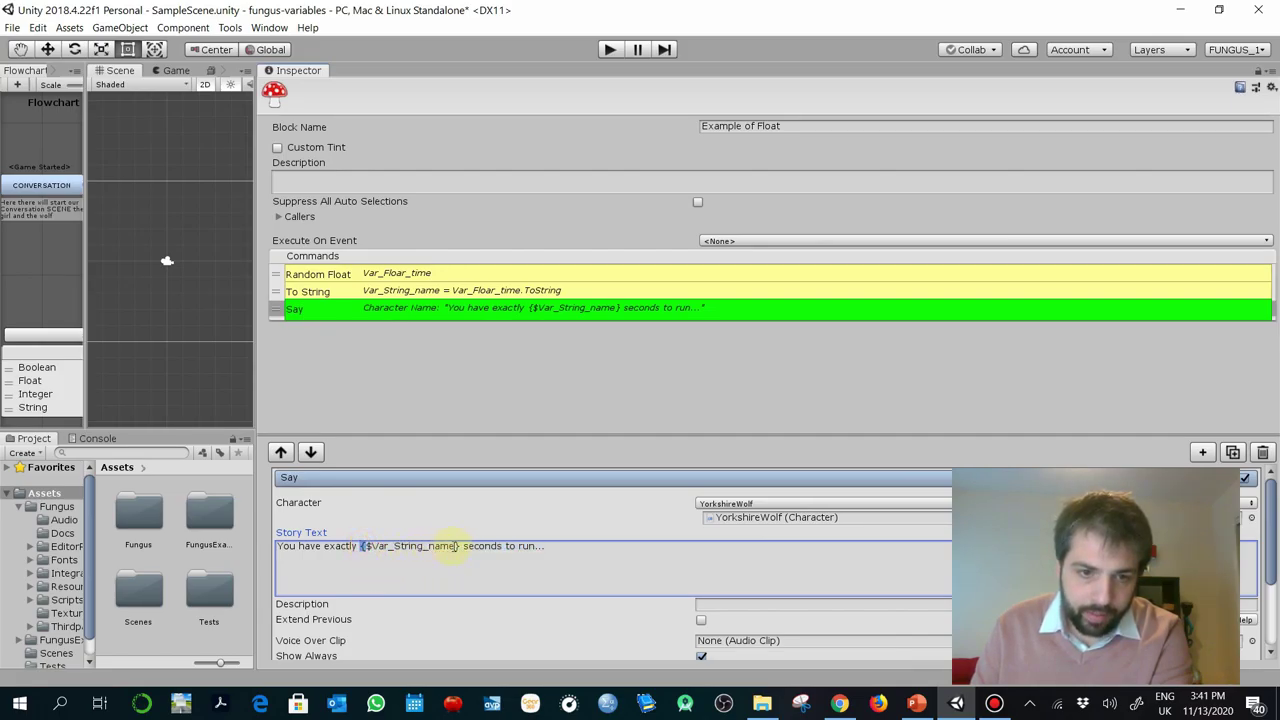
pyautogui.click(368, 548)
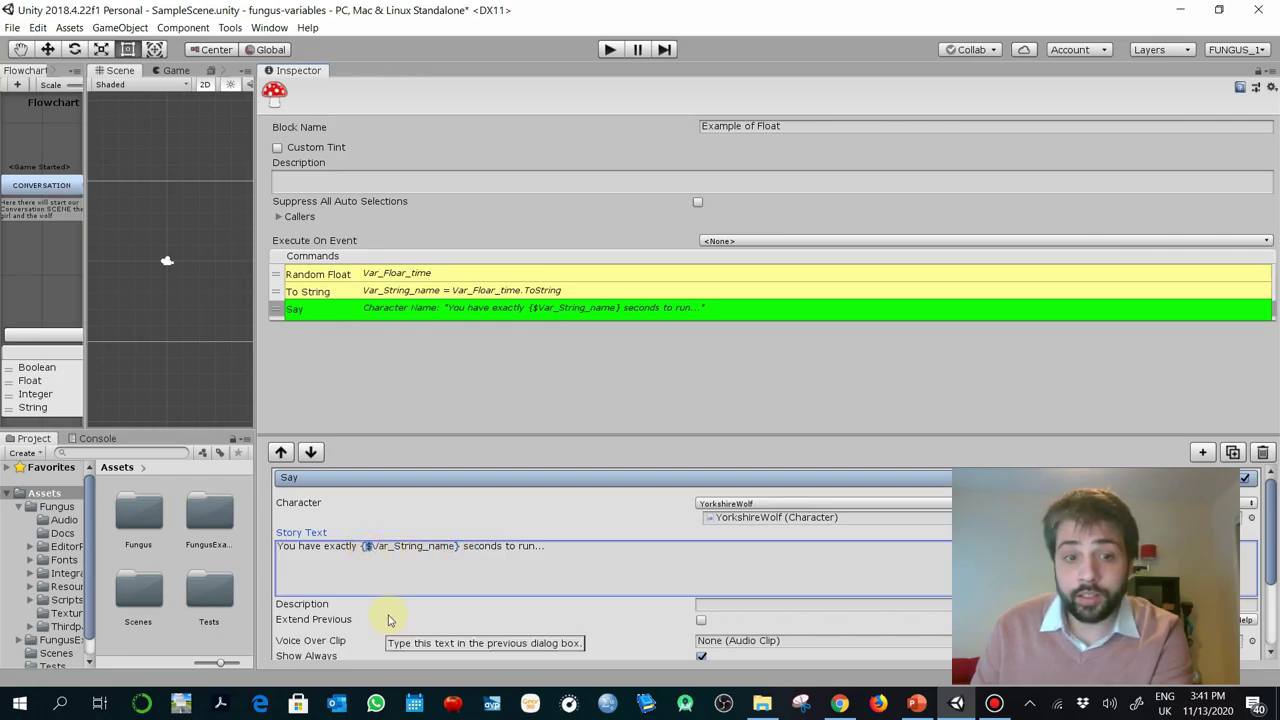
pyautogui.click(368, 548)
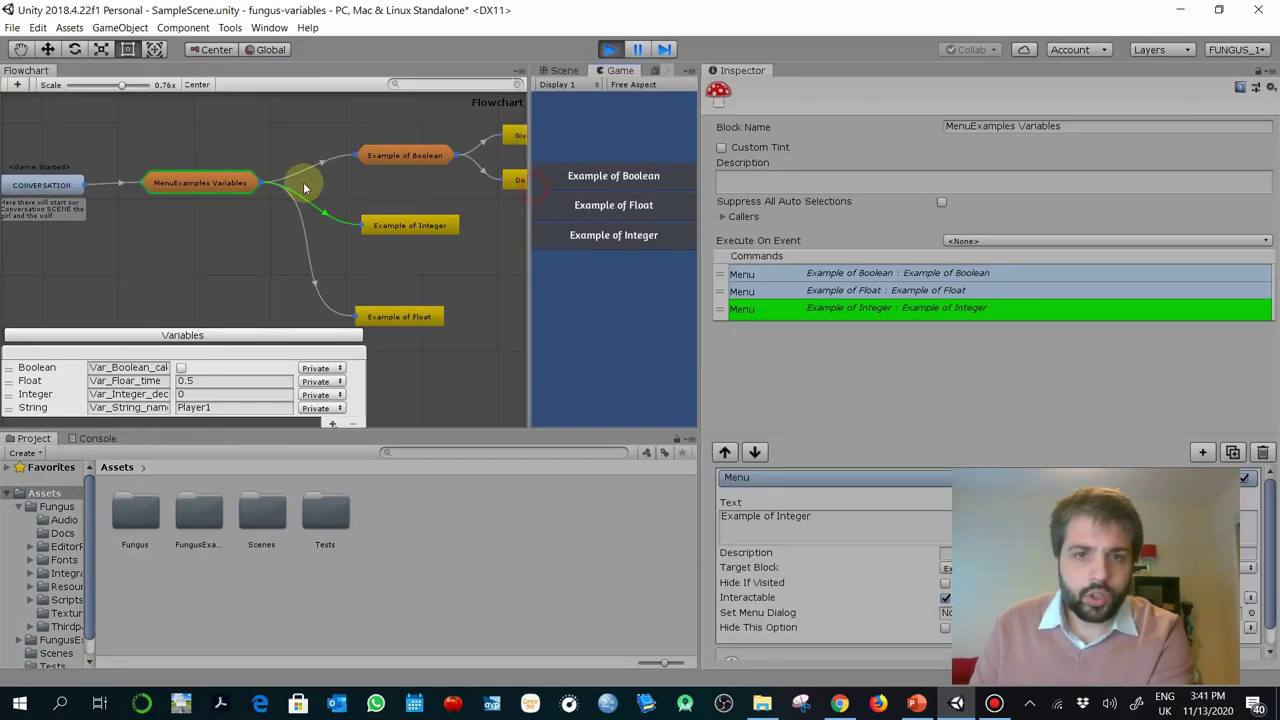
# Enlarge the game preview, choose Example of Integer (rolling 79), and stop the test.
pyautogui.moveTo(520, 268); pyautogui.dragTo(240, 251)
pyautogui.moveTo(692, 352); pyautogui.dragTo(829, 357)
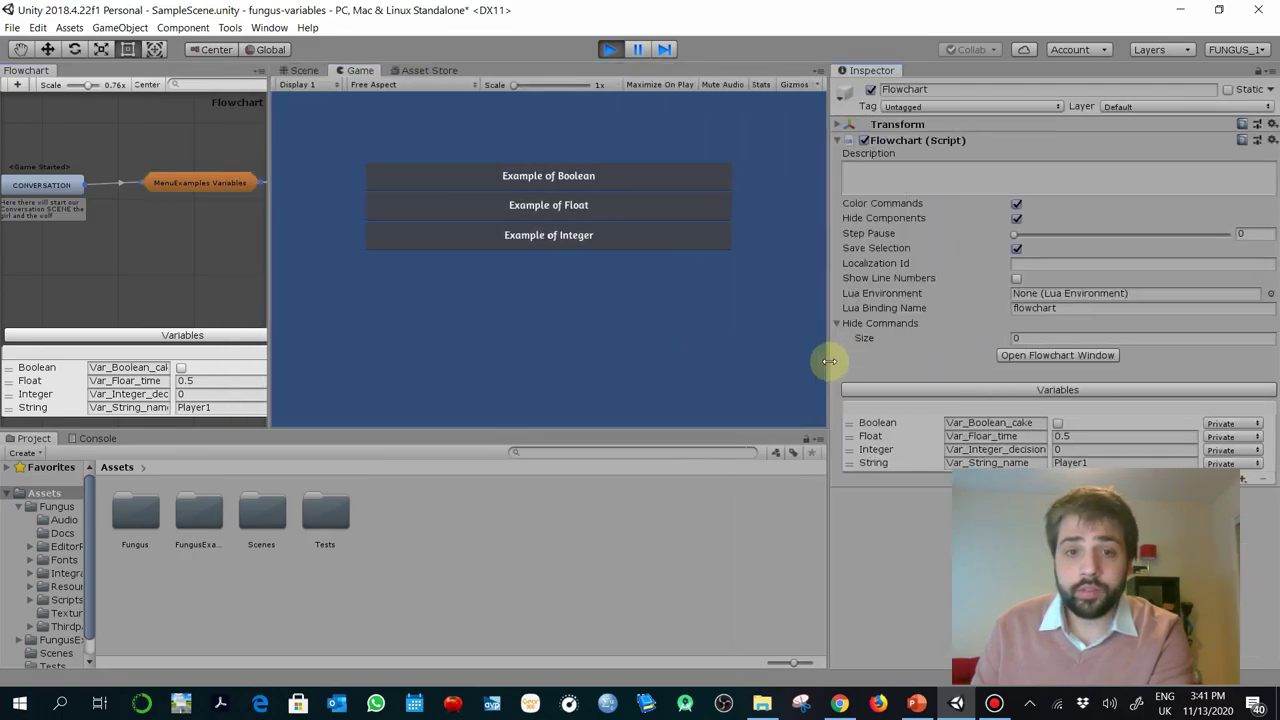
pyautogui.click(627, 238)
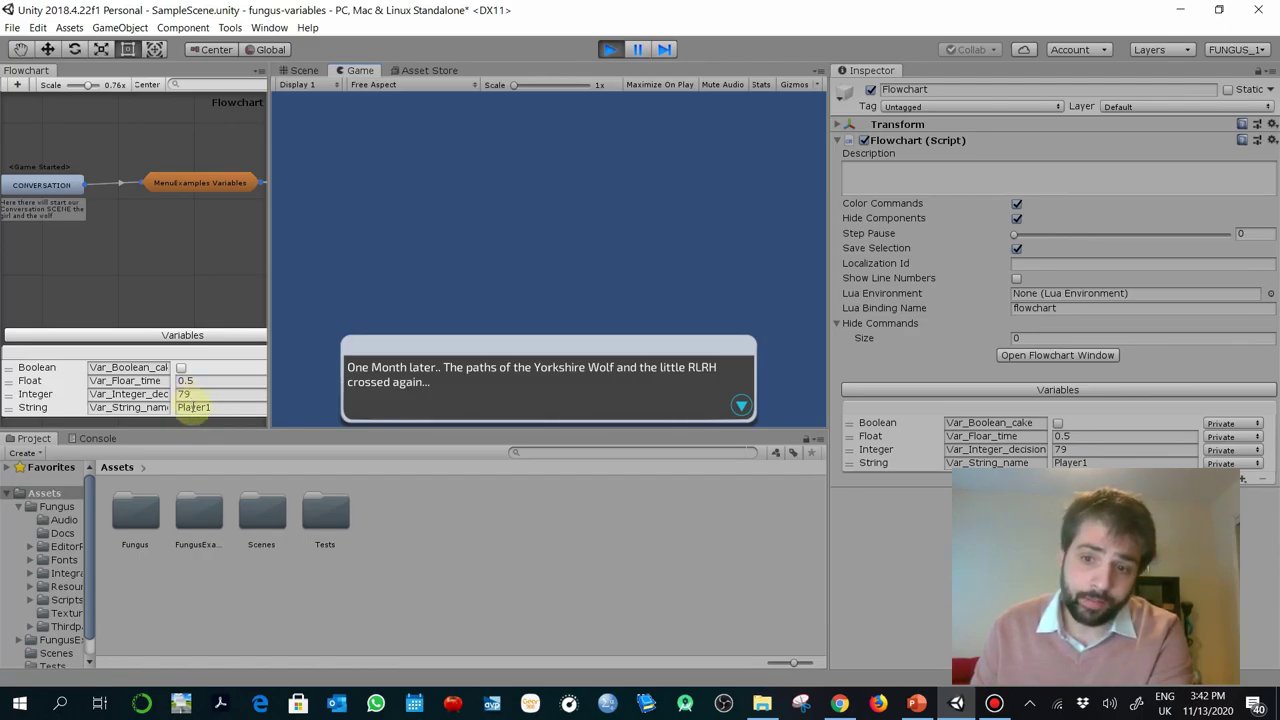
pyautogui.click(609, 49)
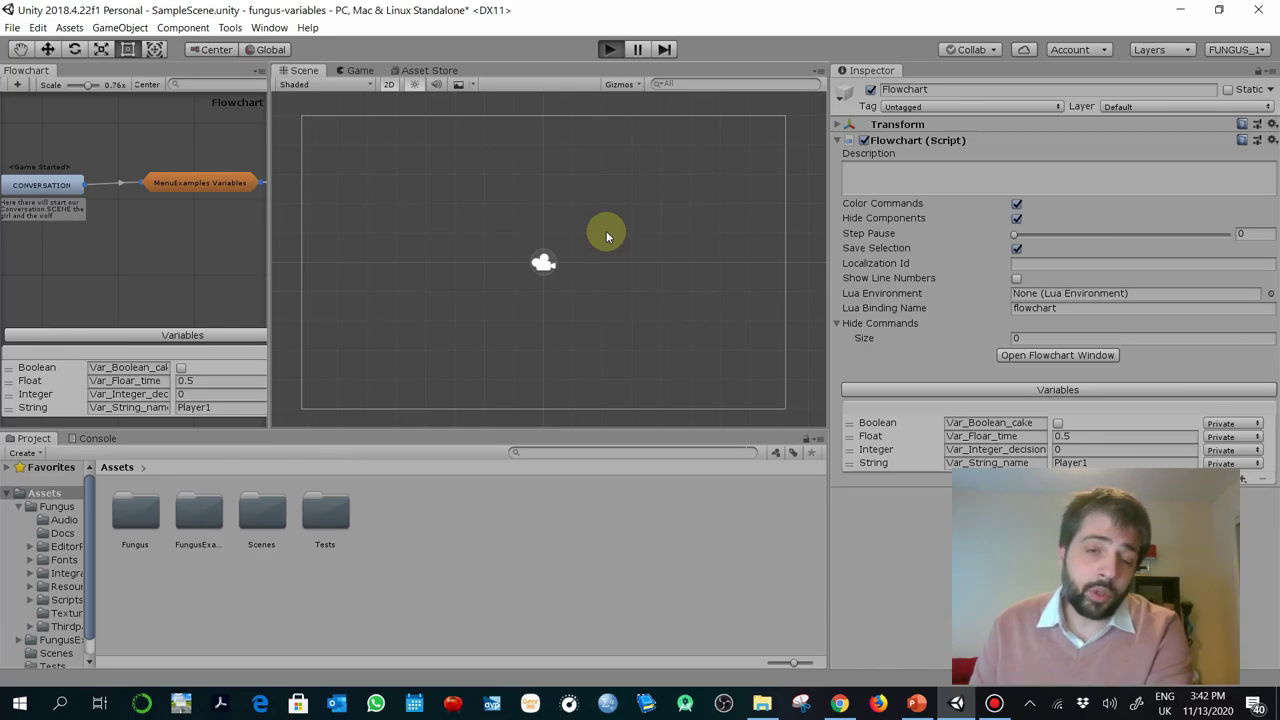
# Rerun, choose Example of Integer again, advance to the roll of 2, and stop.
pyautogui.hotkey('ctrl', 'p')
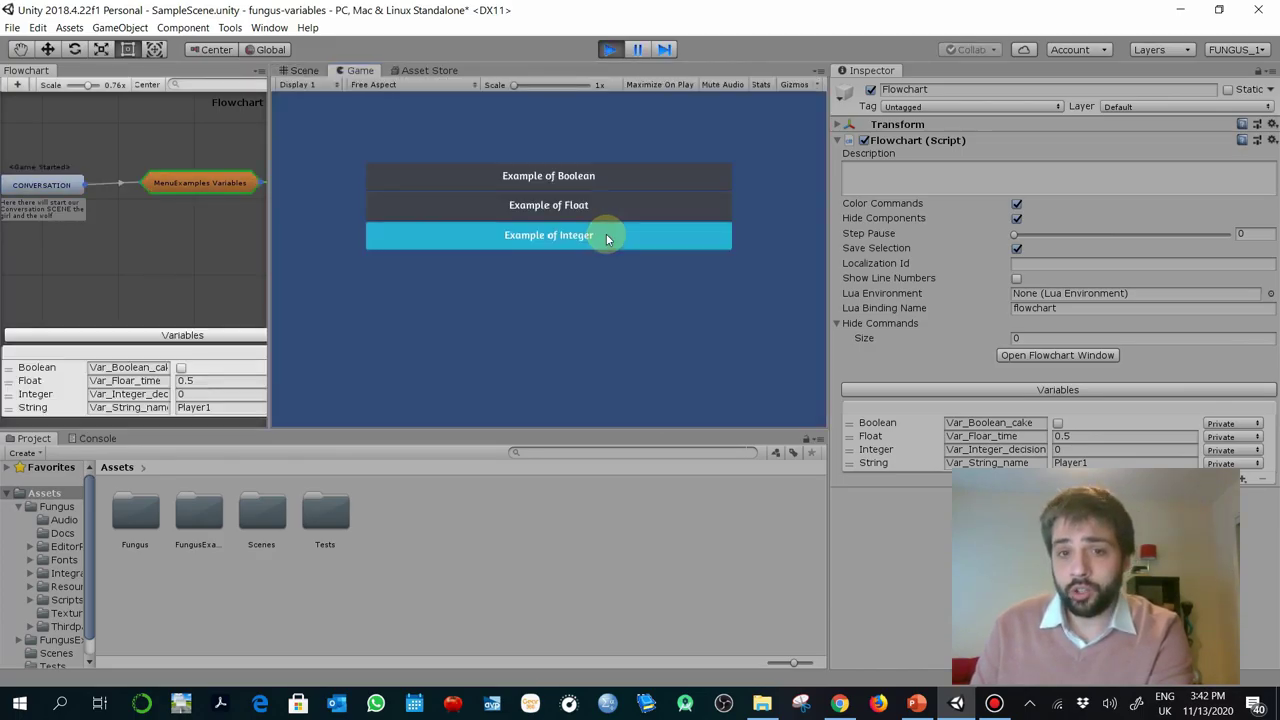
pyautogui.click(604, 240)
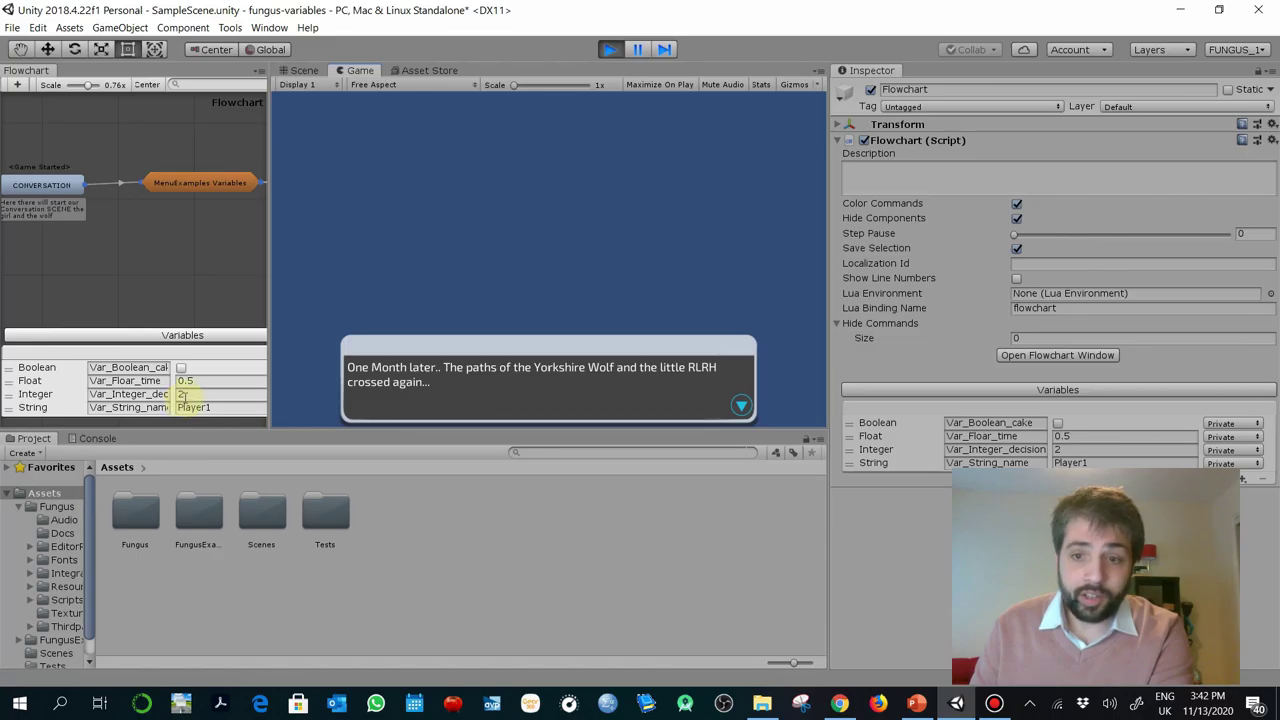
pyautogui.click(740, 404)
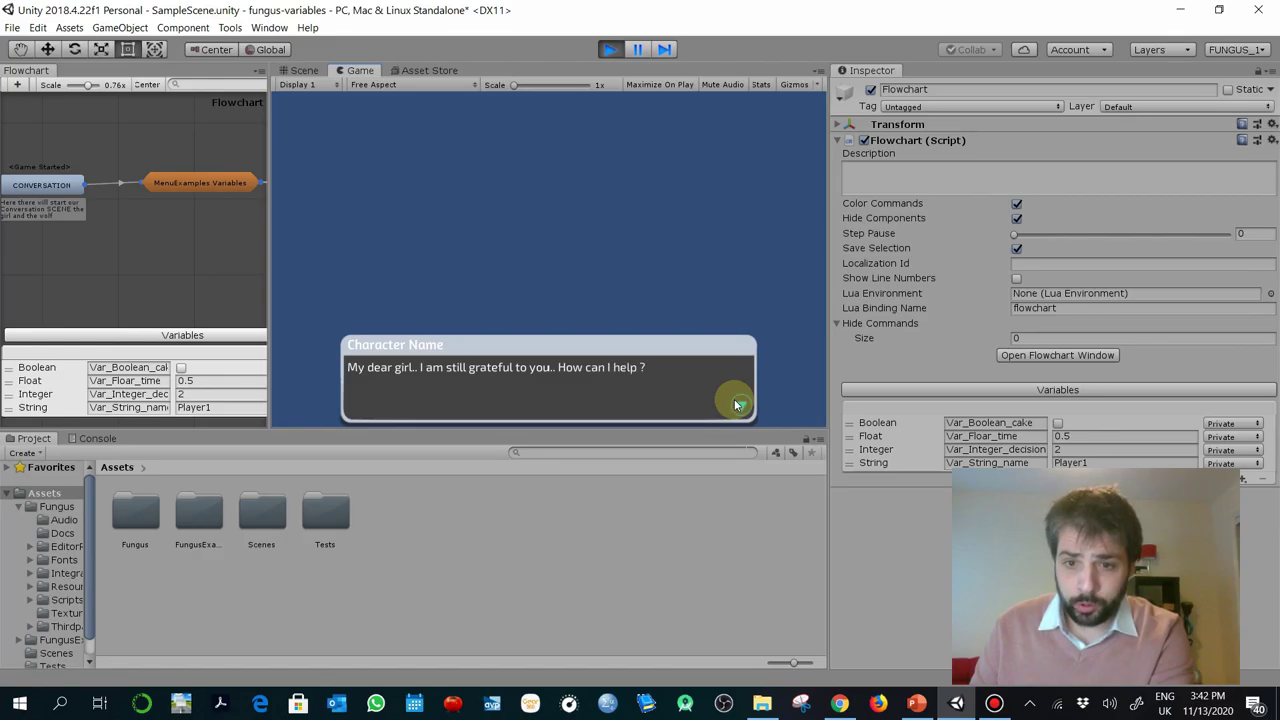
pyautogui.click(609, 49)
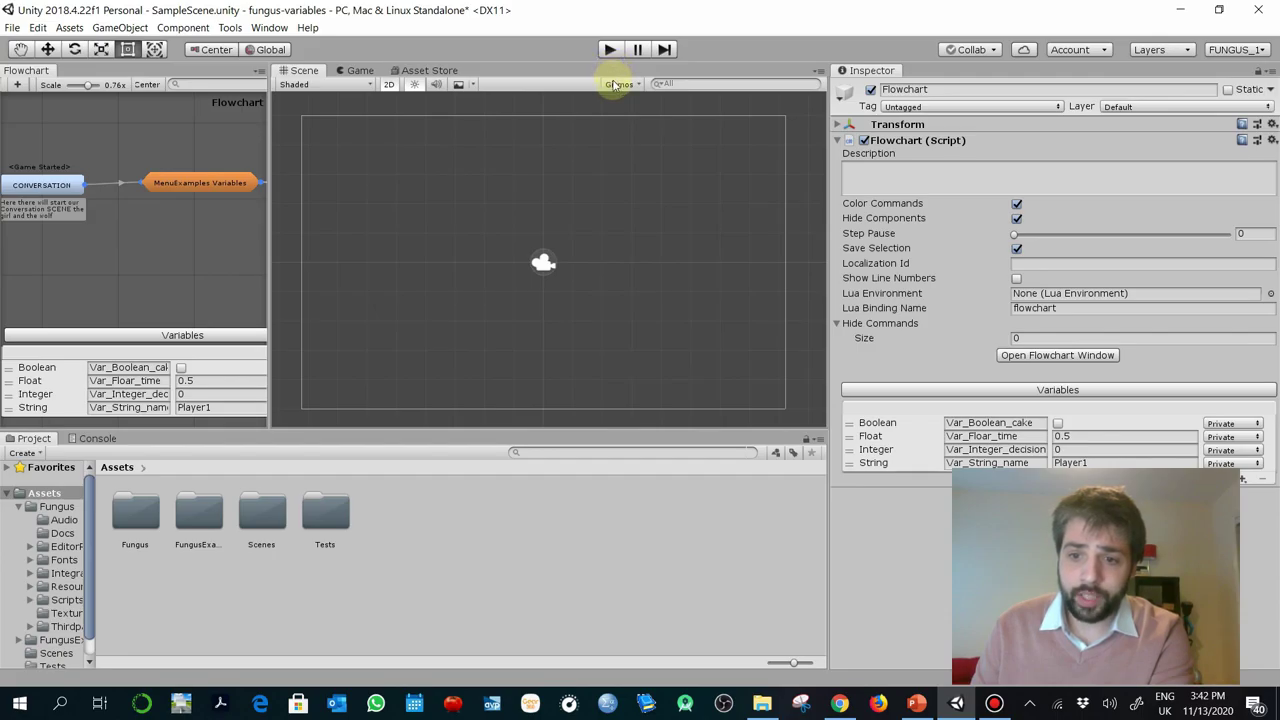
# Play-test the Example of Float option, which reports 7.055733 seconds, then stop play mode.
pyautogui.hotkey('ctrl', 'p')
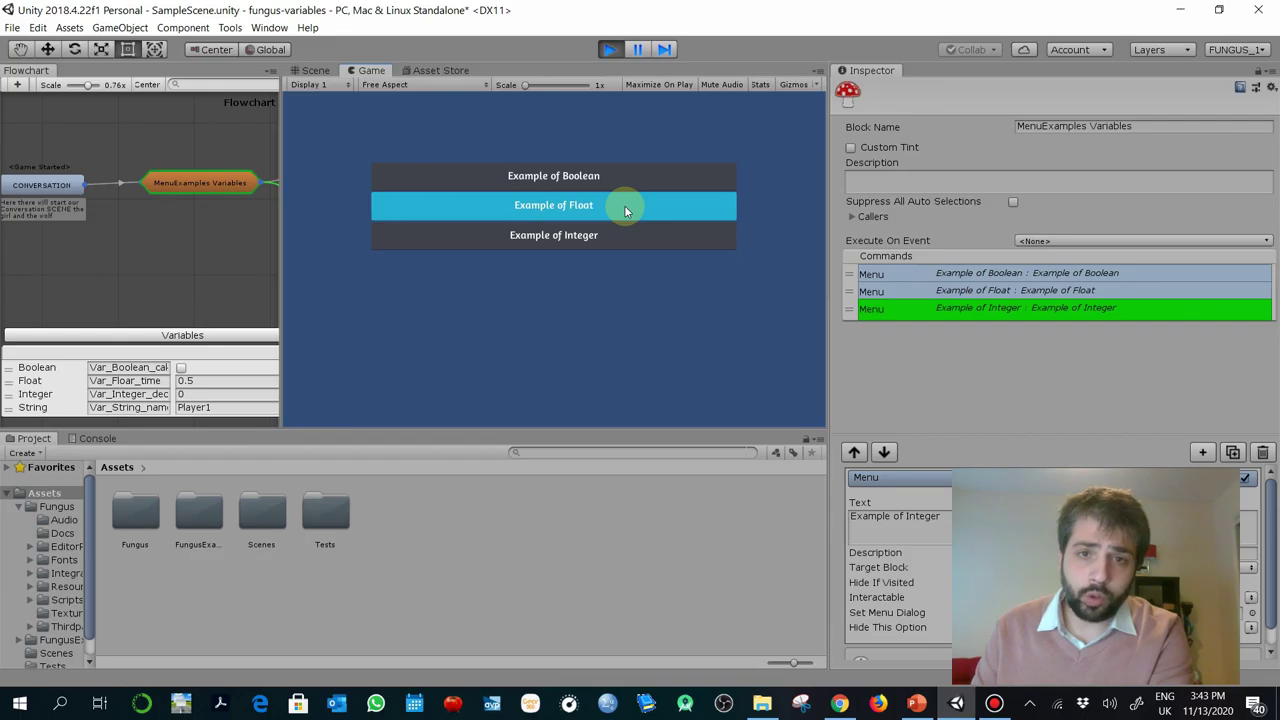
pyautogui.click(625, 210)
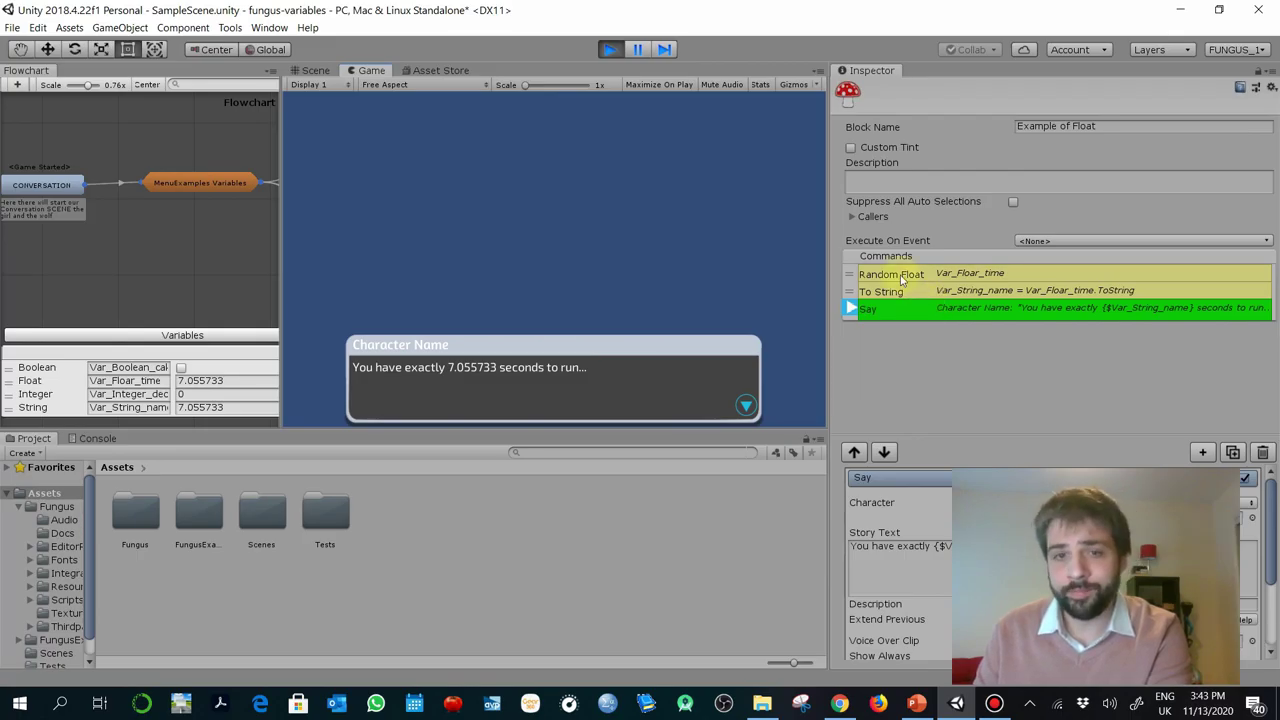
pyautogui.hotkey('ctrl', 'p')
pyautogui.rightClick(585, 365)
pyautogui.moveTo(580, 320); pyautogui.dragTo(509, 356, button='right')
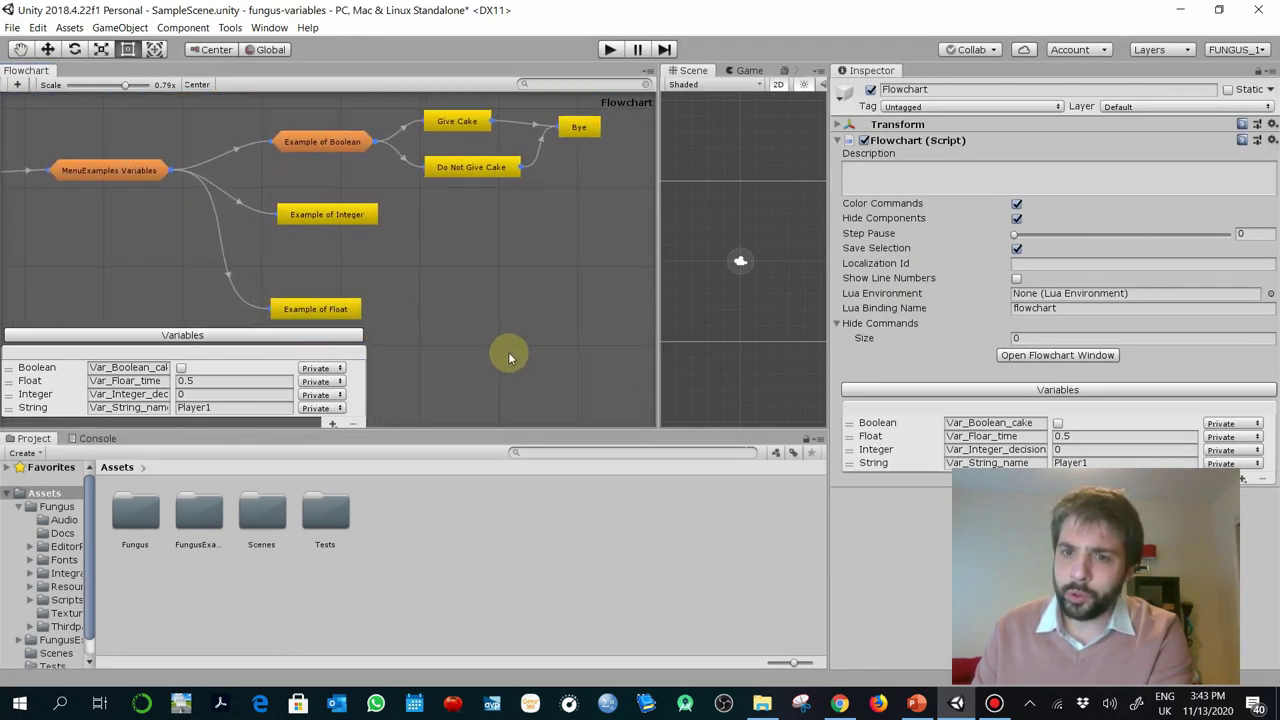